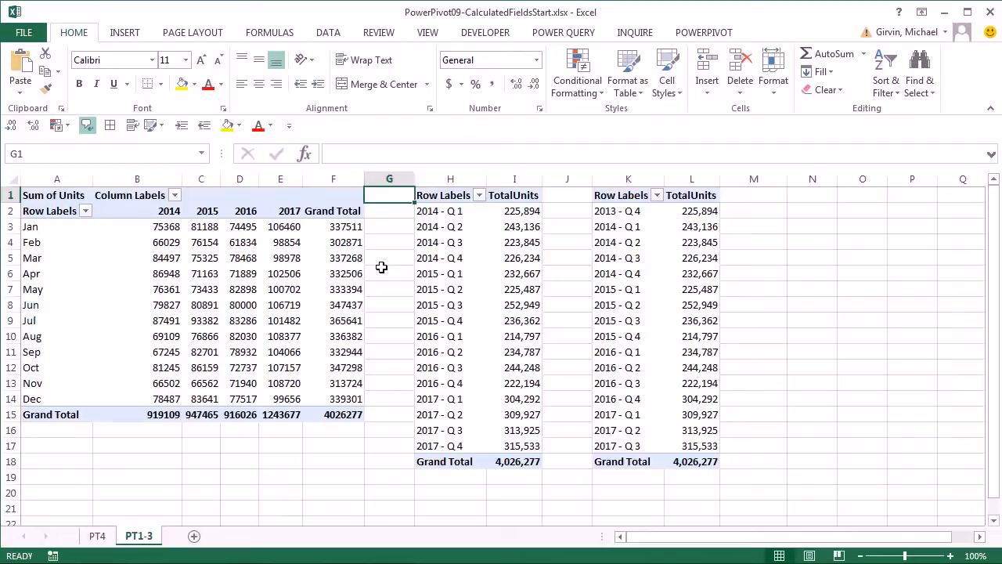
Open the Power Pivot window (Alt, B, M) and inspect TotalUnits: SUM(fSales[Units]) returning 4,026,277.
key(alt+Tab)
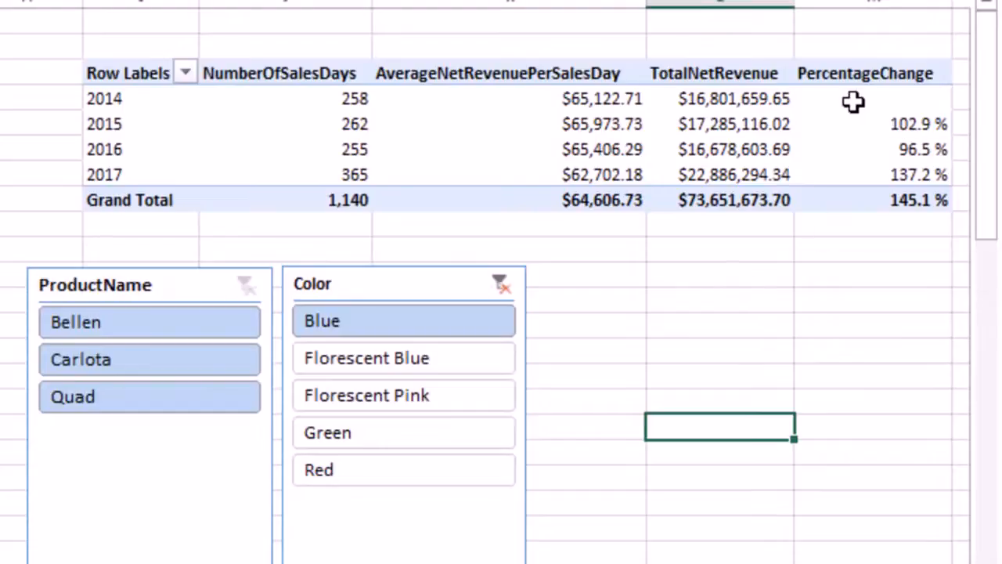
mouse_move(853, 101)
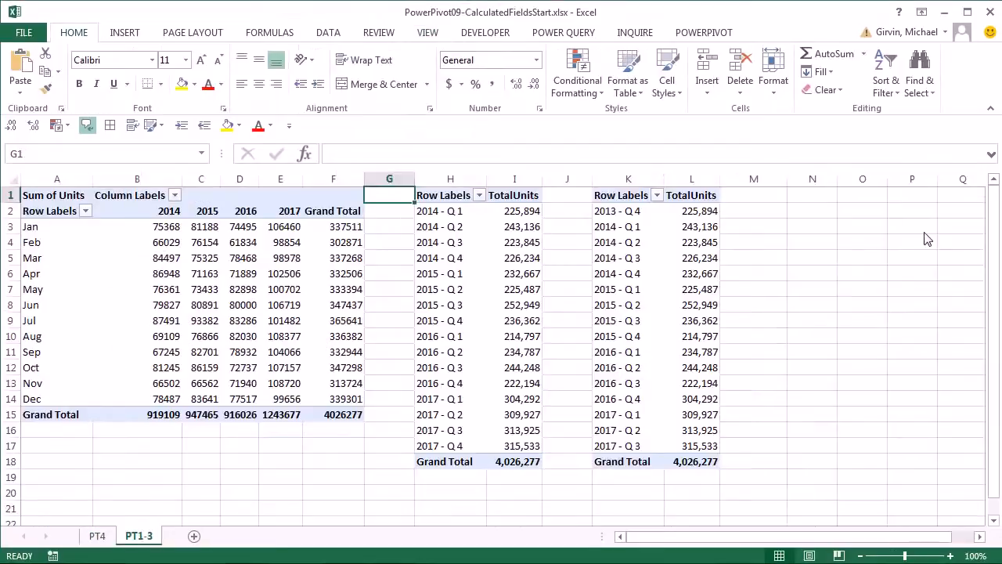
click(704, 33)
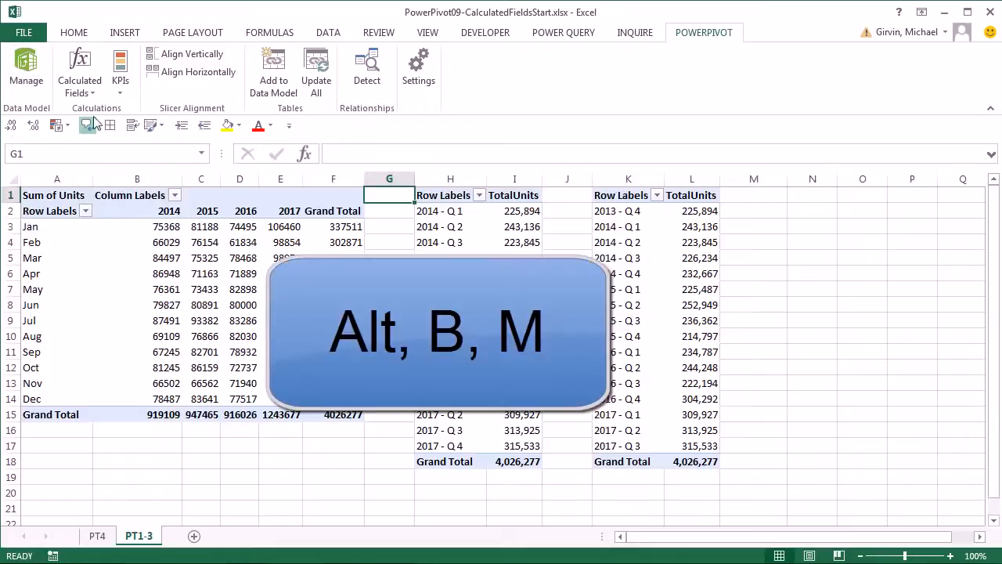
click(75, 33)
key(alt)
key(b)
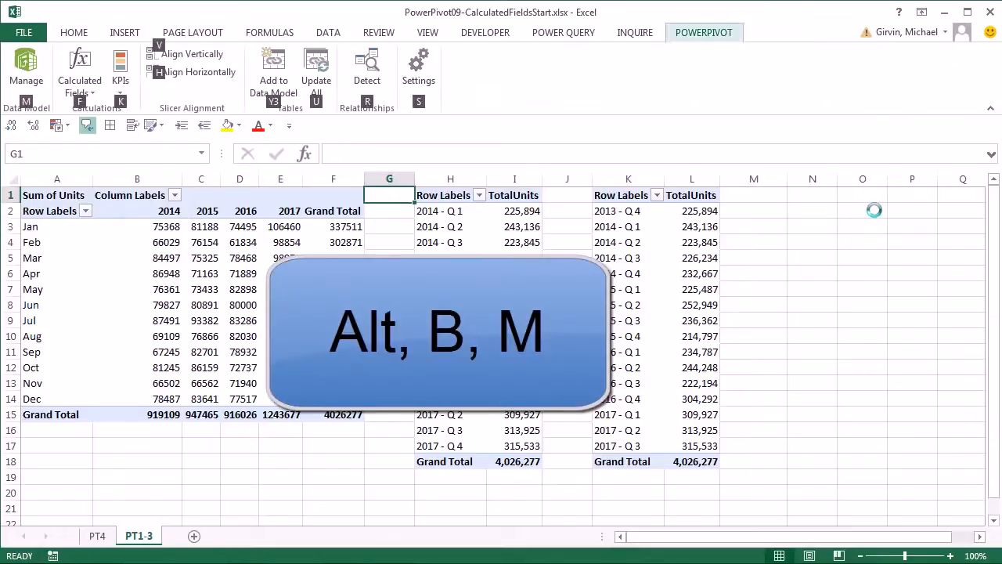
key(m)
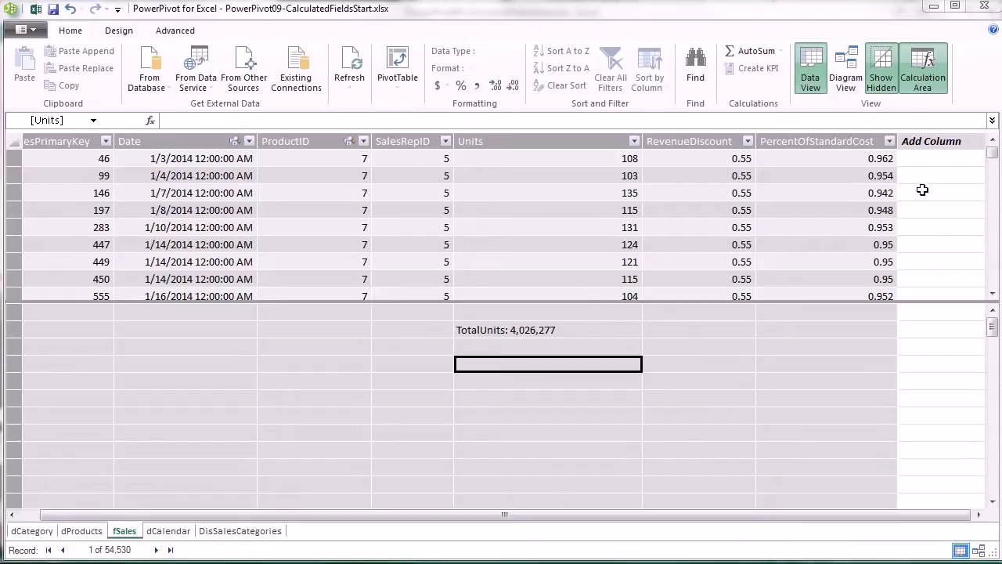
click(574, 330)
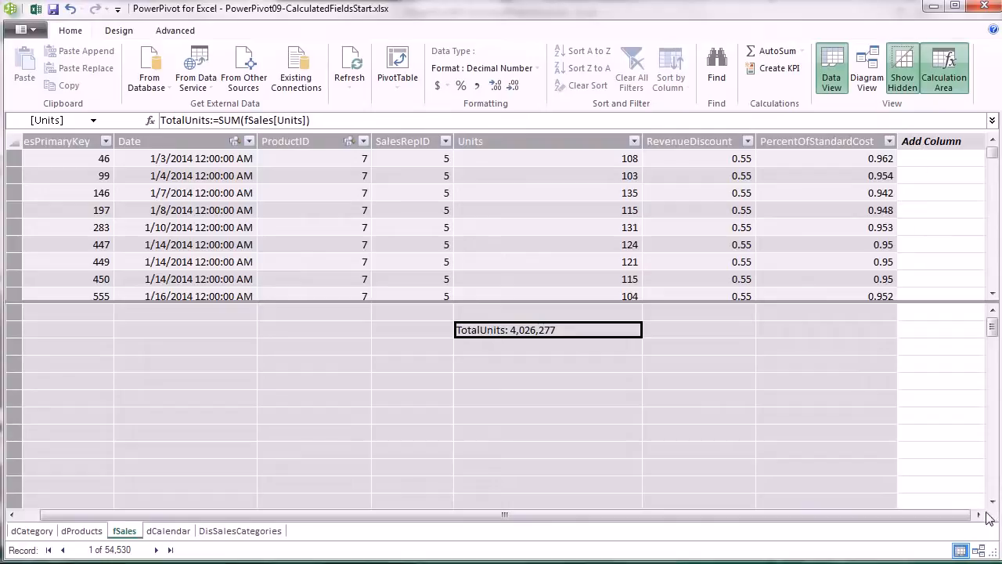
click(926, 141)
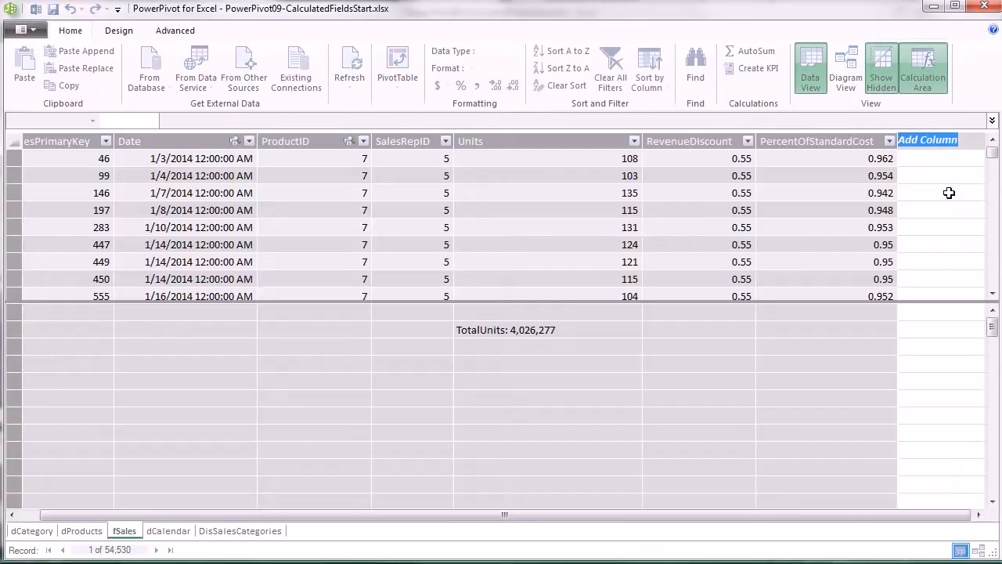
Add a Net Revenue column in fSales defined as =RELATED(dProducts[RetailPrice]), showing $26.95.
text(Net Revenue)
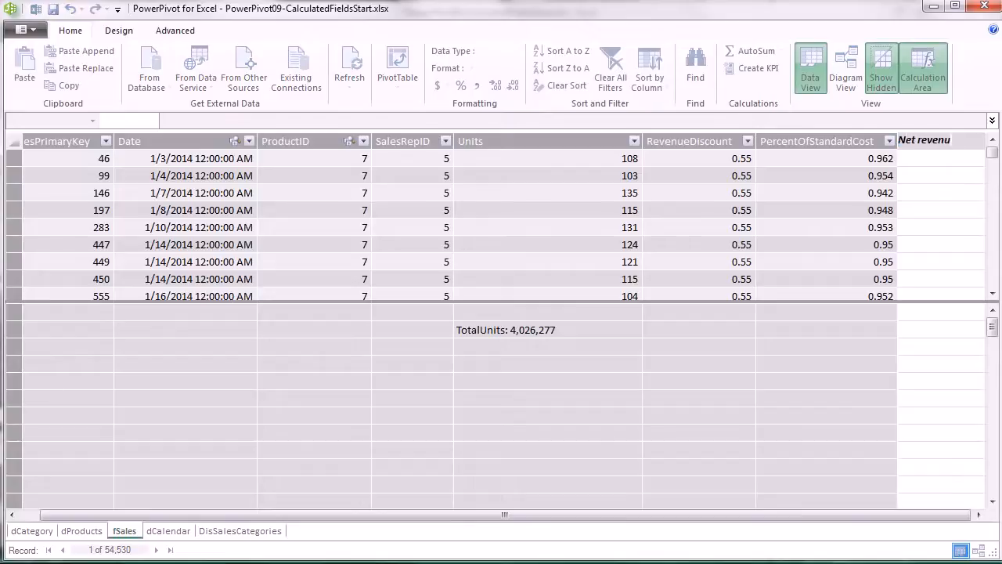
key(Return)
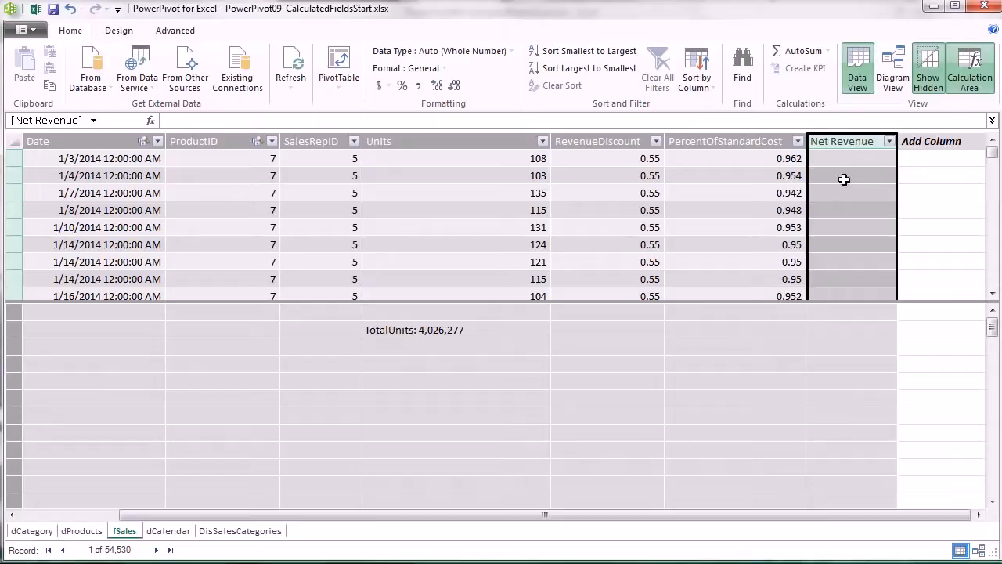
text(=)
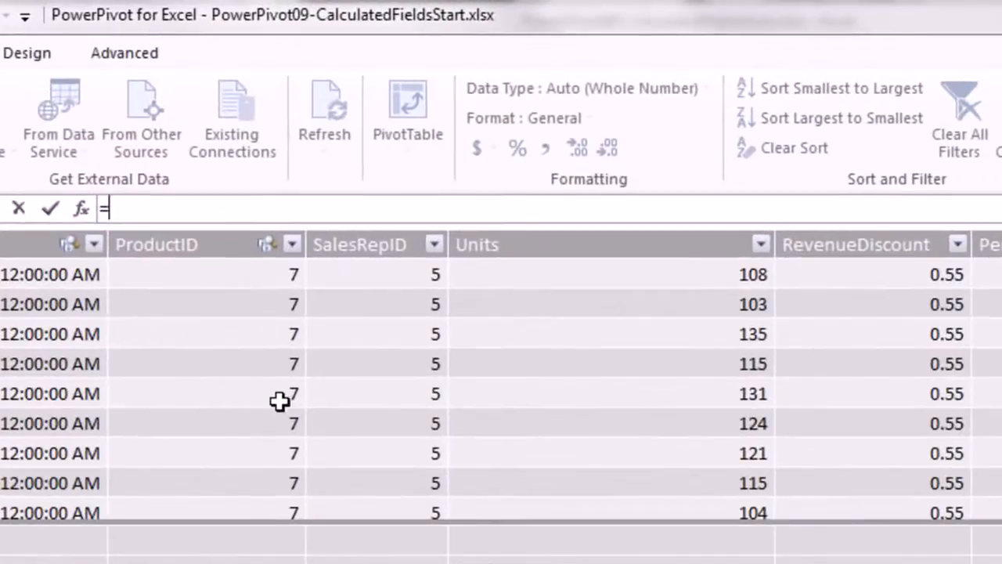
text(re)
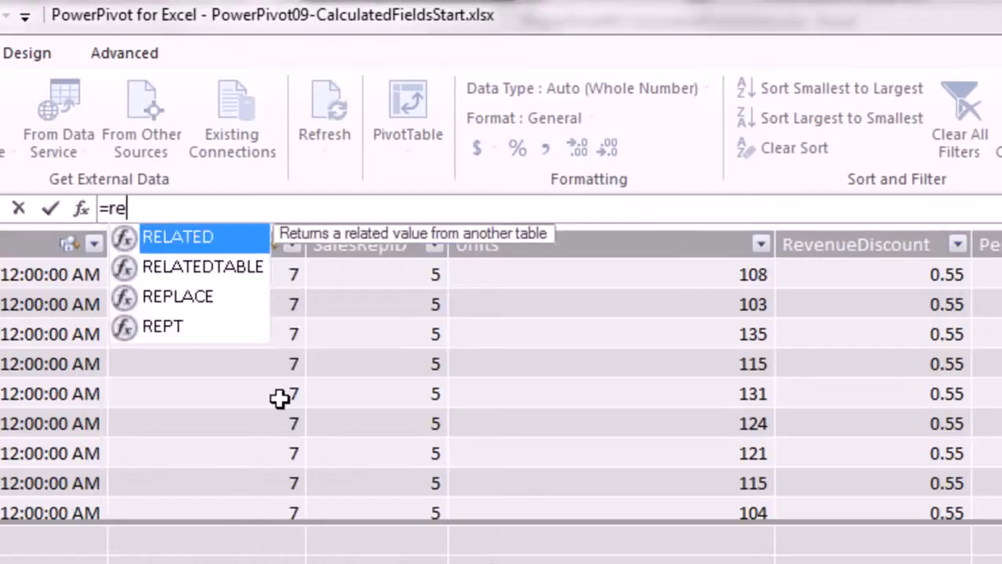
key(Tab)
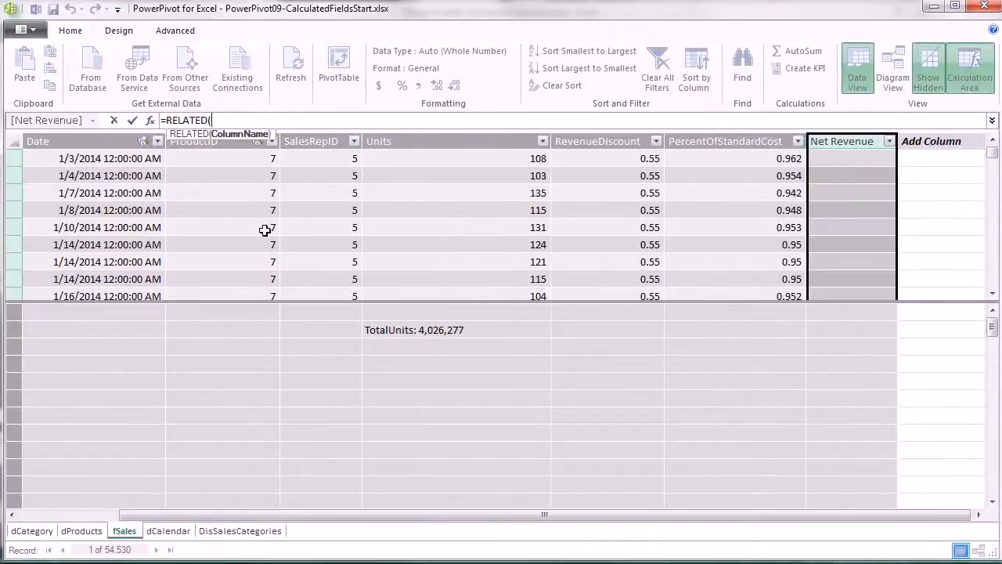
click(81, 530)
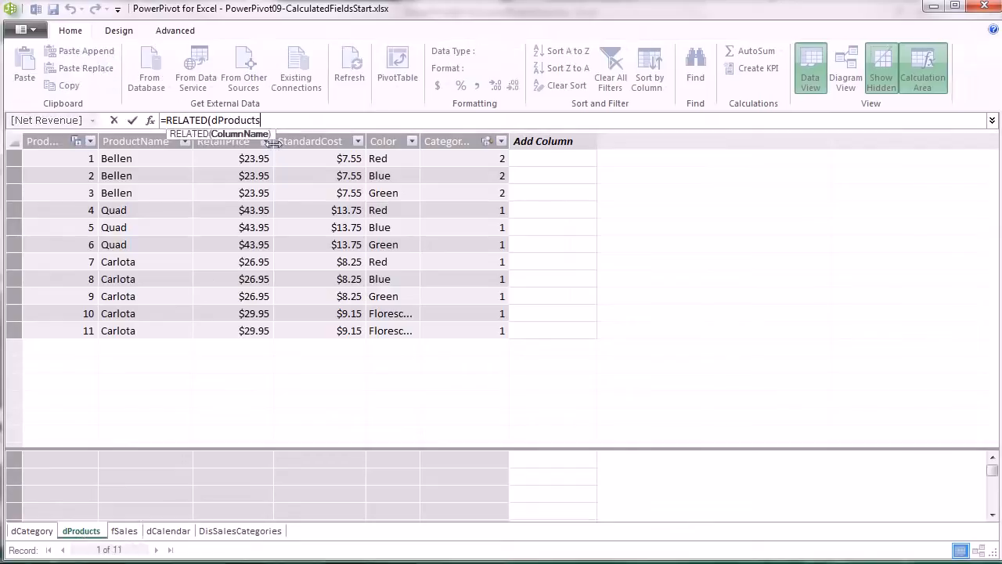
click(240, 143)
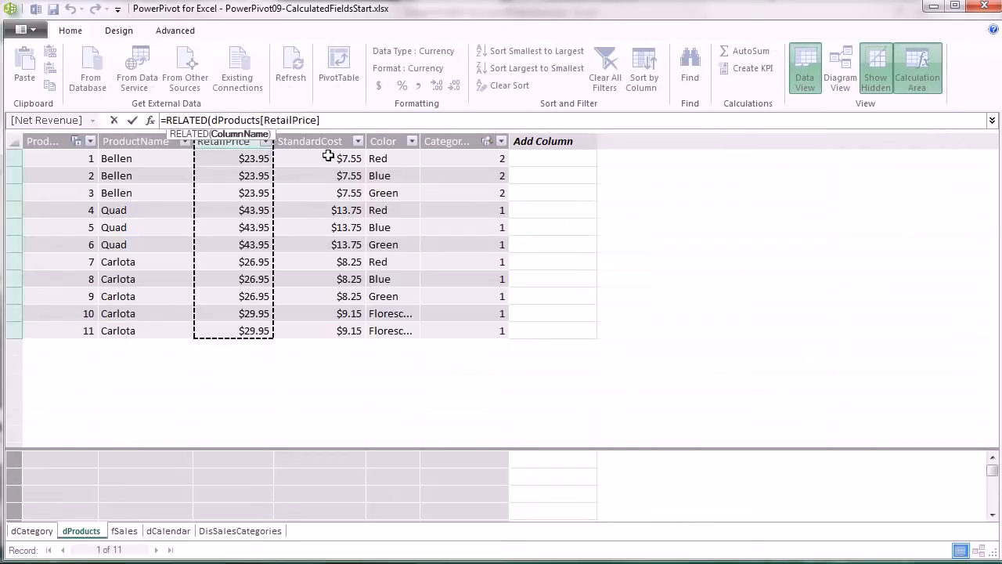
text())
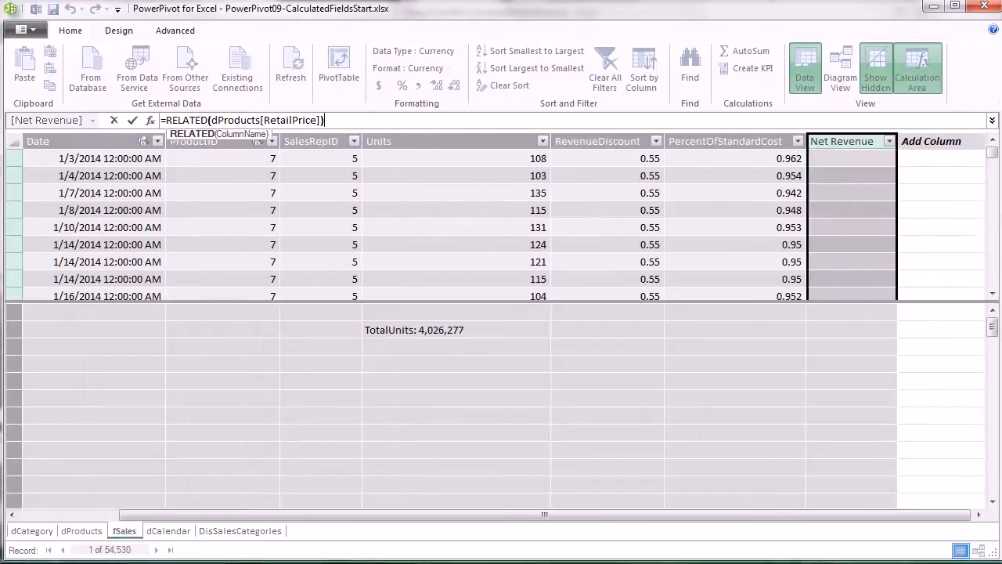
key(Return)
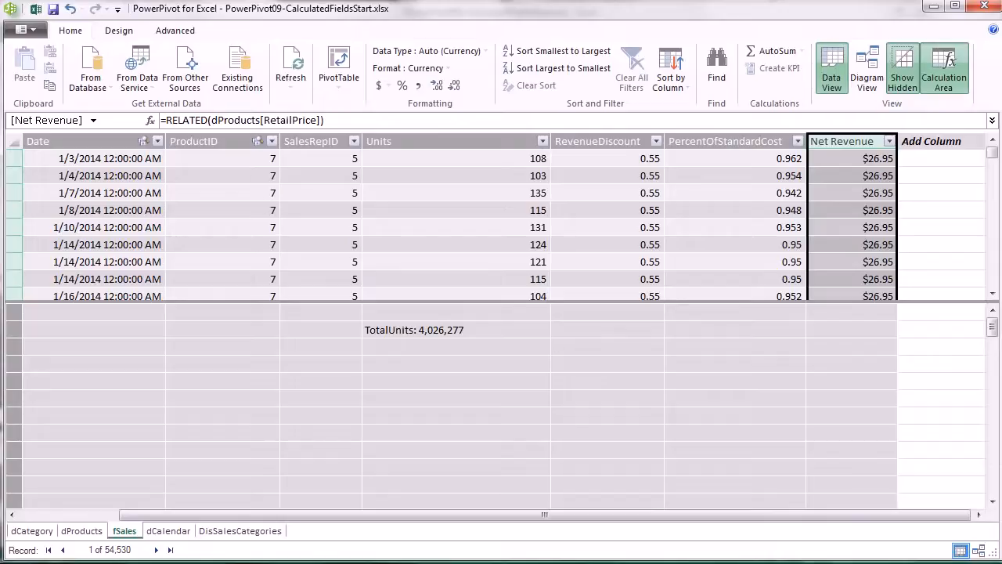
drag(993, 151, 993, 184)
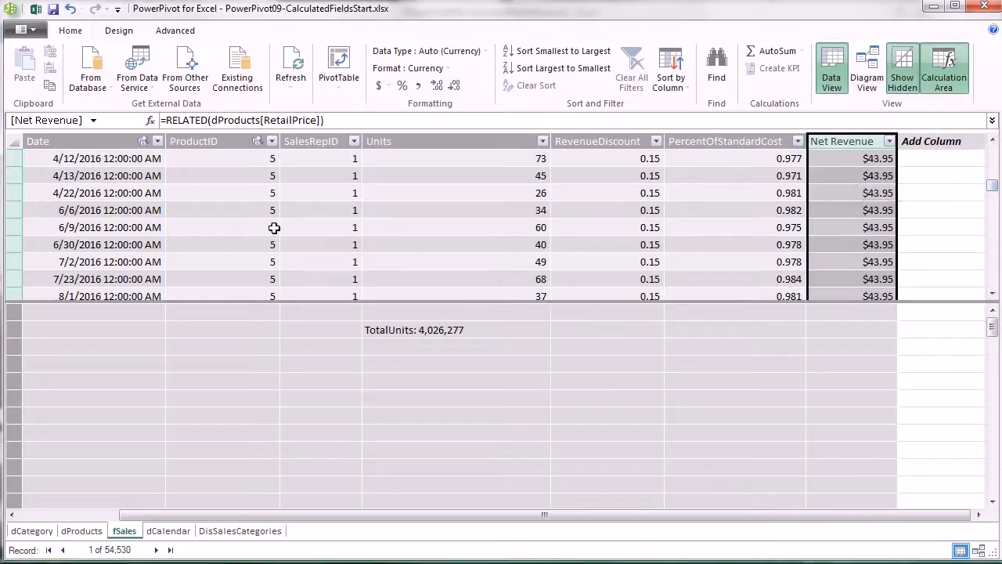
drag(995, 185, 996, 152)
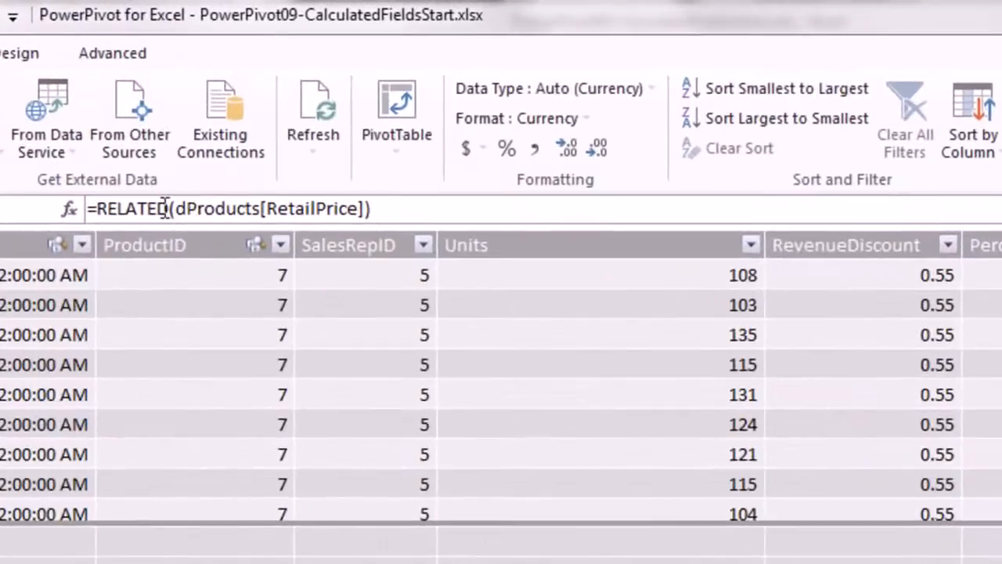
Extend the Net Revenue formula with *(1-fSales[RevenueDiscount])*fSales[Units], giving values like $1,309.77.
click(399, 210)
text(*(1-)
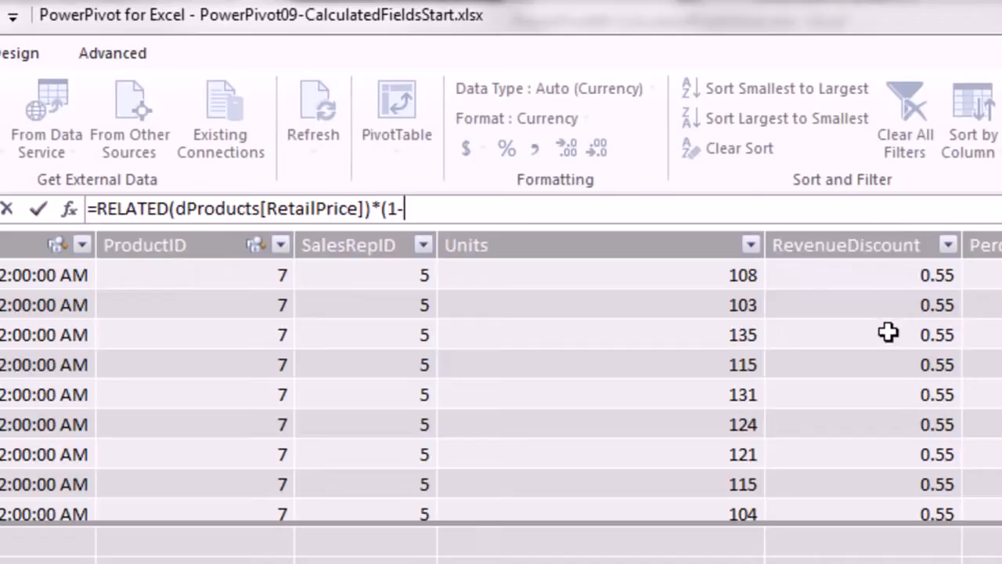
text(f)
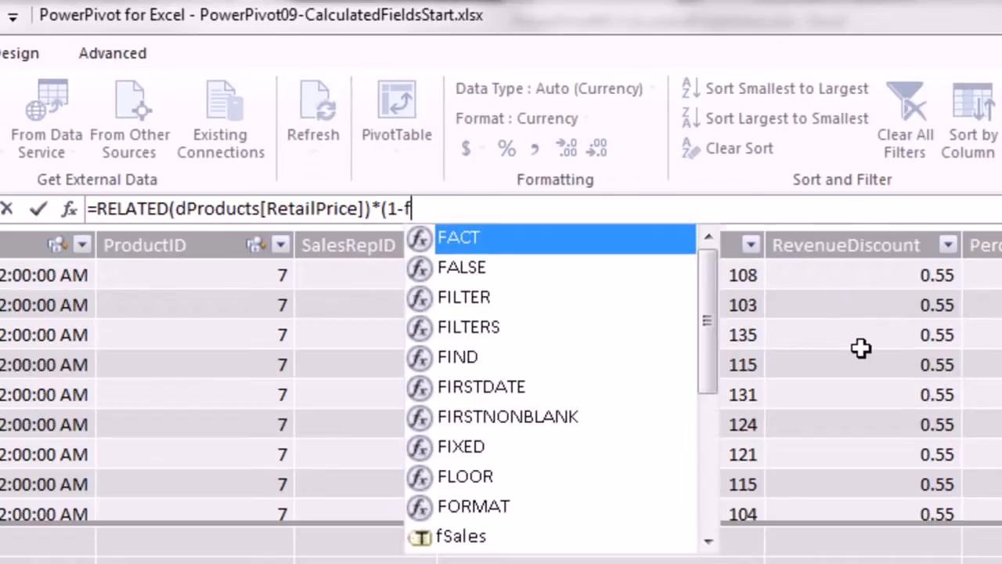
text(s)
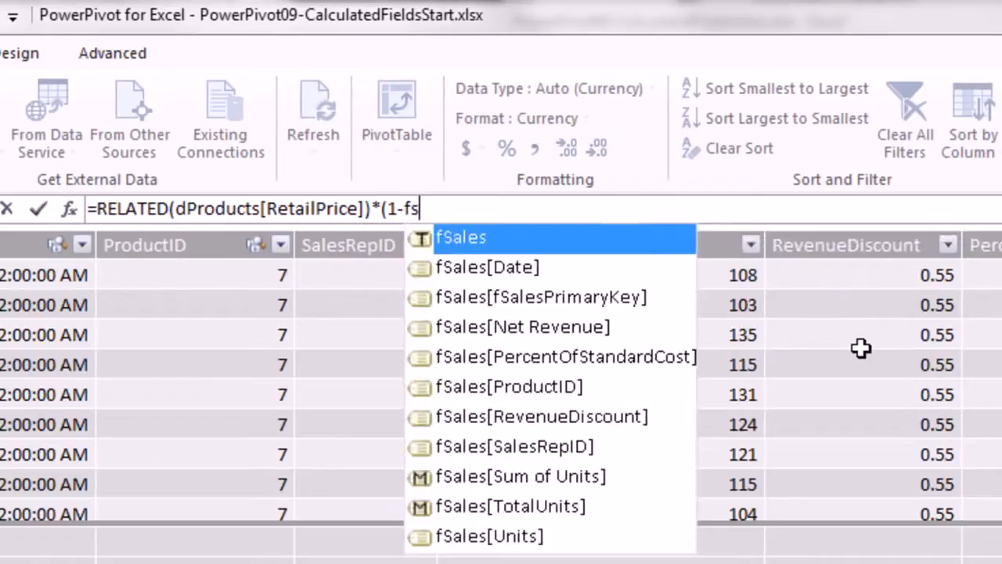
key(Down)
key(Down)
key(Down)
key(Down)
key(Down)
key(Down)
key(Down)
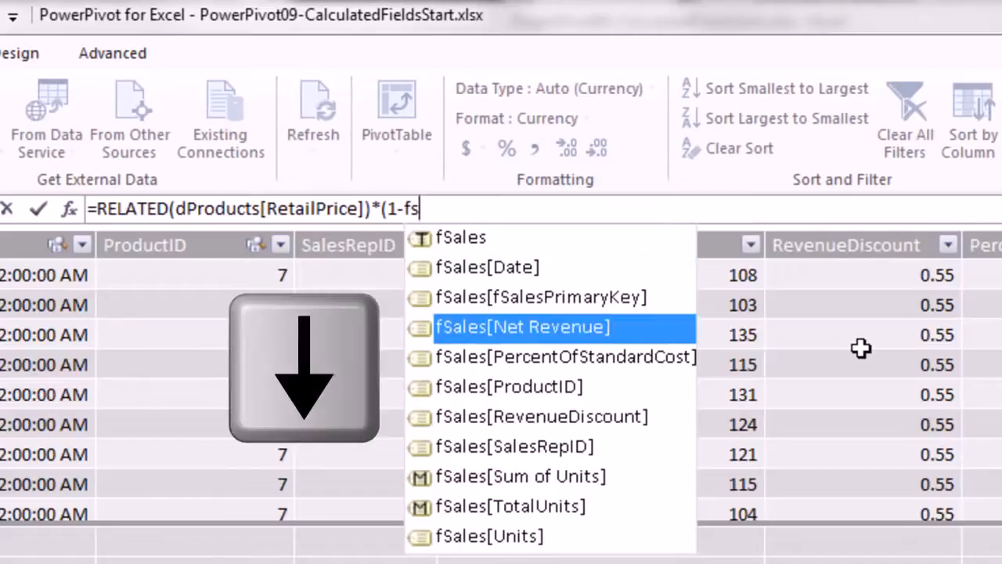
key(Tab)
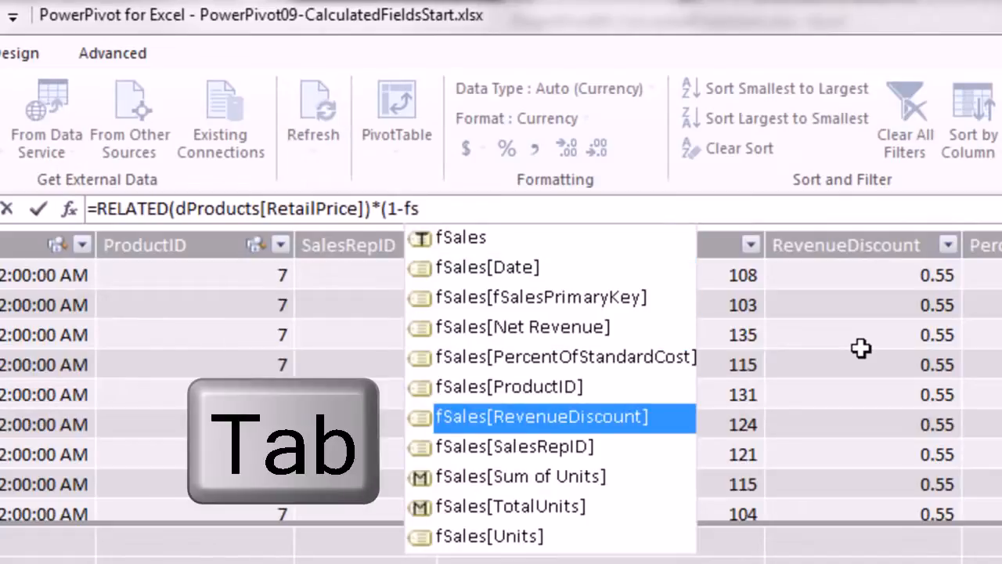
key(Tab)
text())
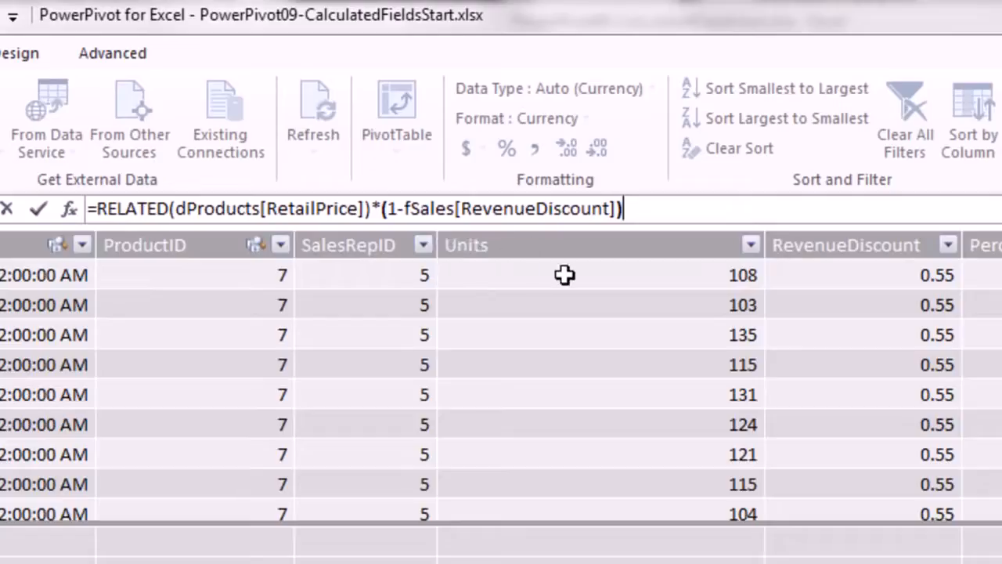
text(*fs)
key(Down)
key(Down)
key(Down)
key(Down)
key(Down)
key(Down)
key(Down)
key(Down)
key(Down)
key(Down)
key(Down)
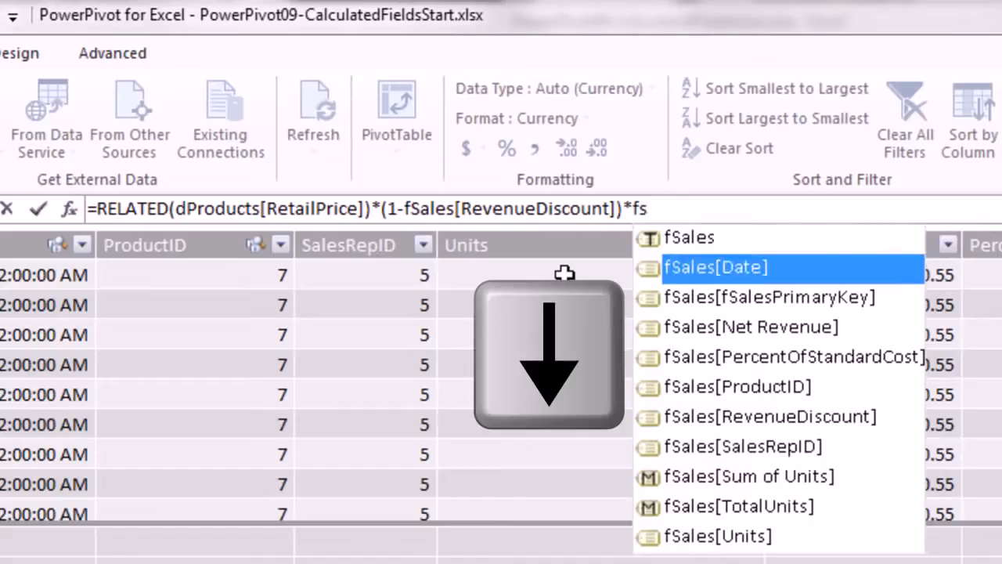
key(Tab)
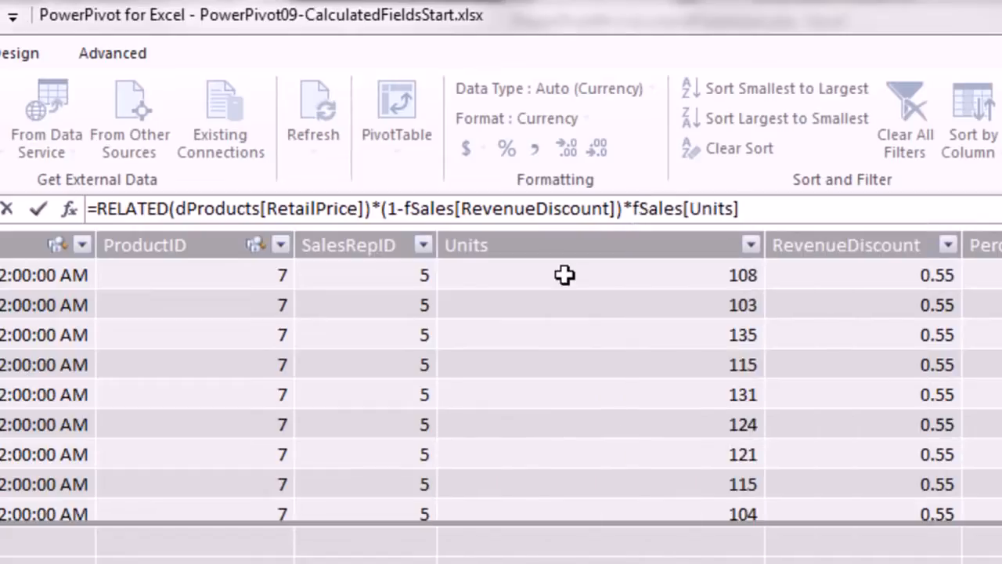
key(Return)
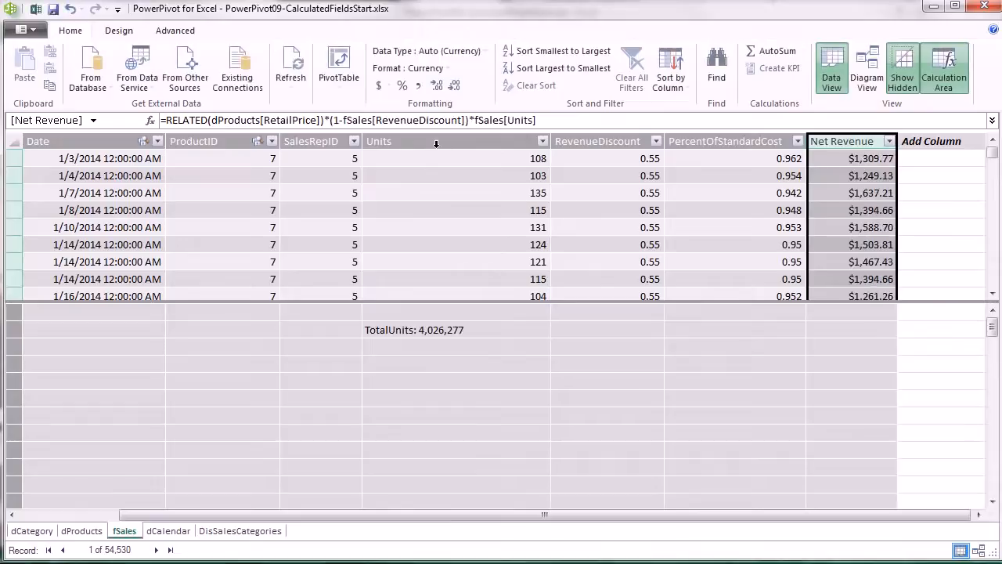
Wrap the Net Revenue formula in ROUND(...,2) so each row rounds to 2 decimals.
click(800, 125)
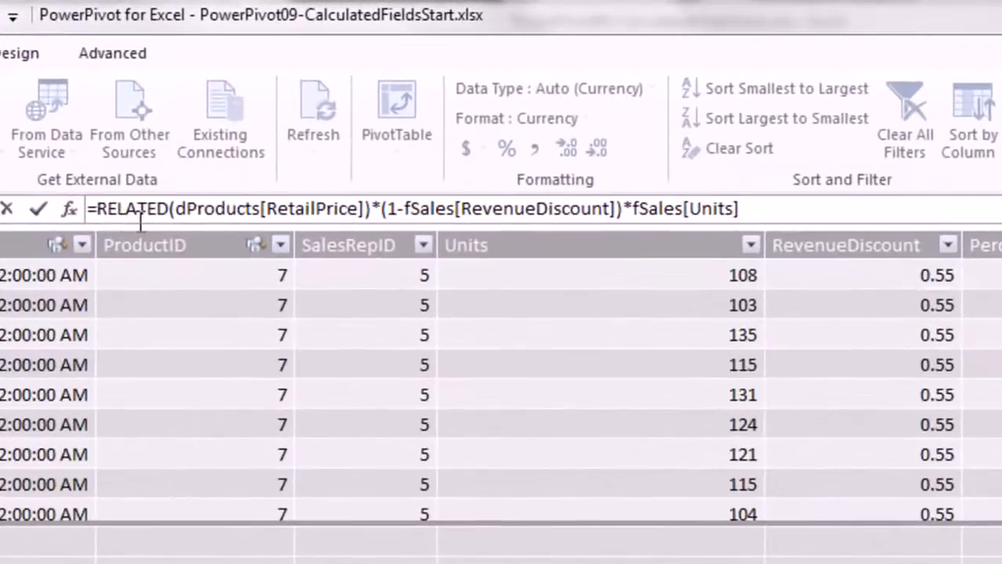
text(round)
key(Tab)
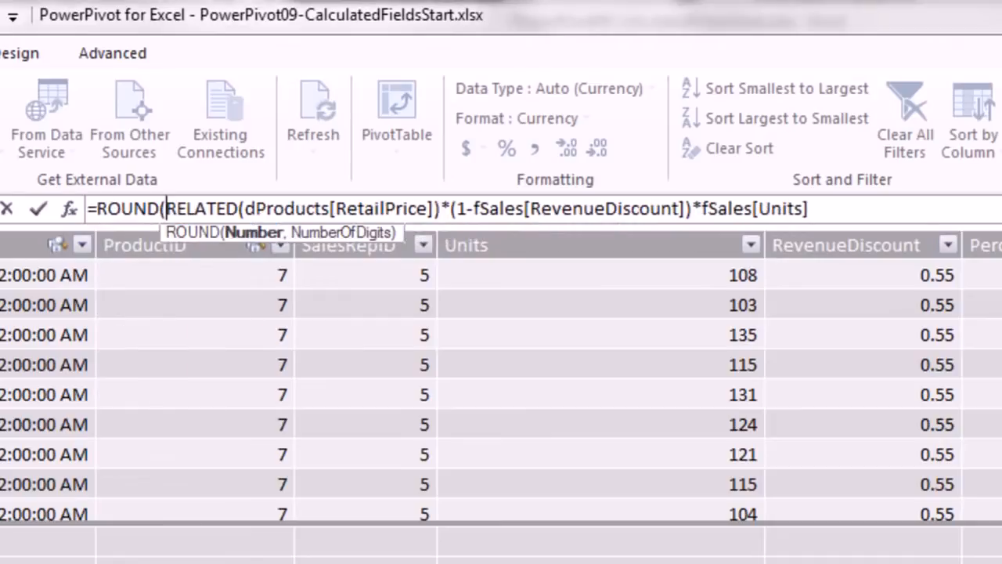
click(858, 212)
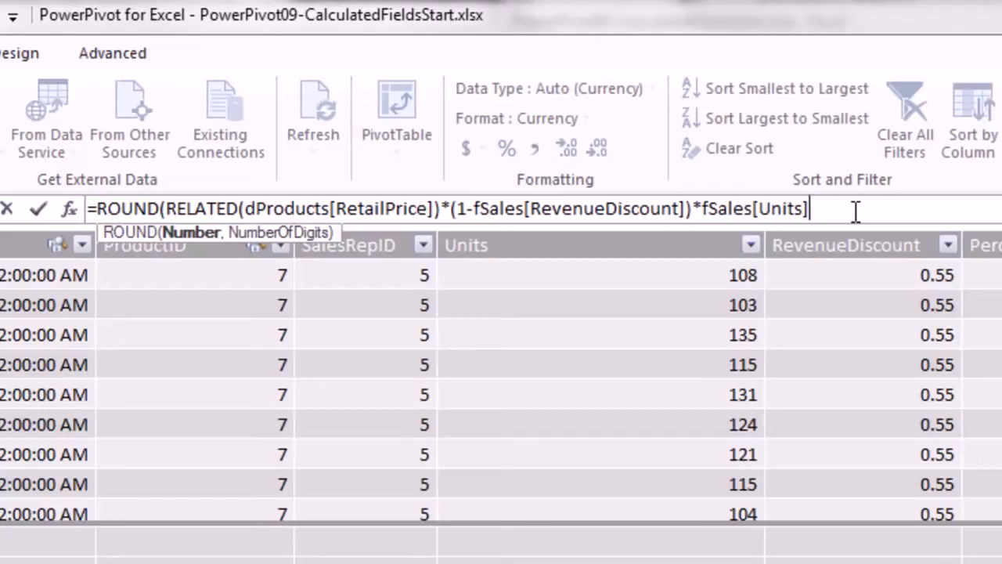
text(,)
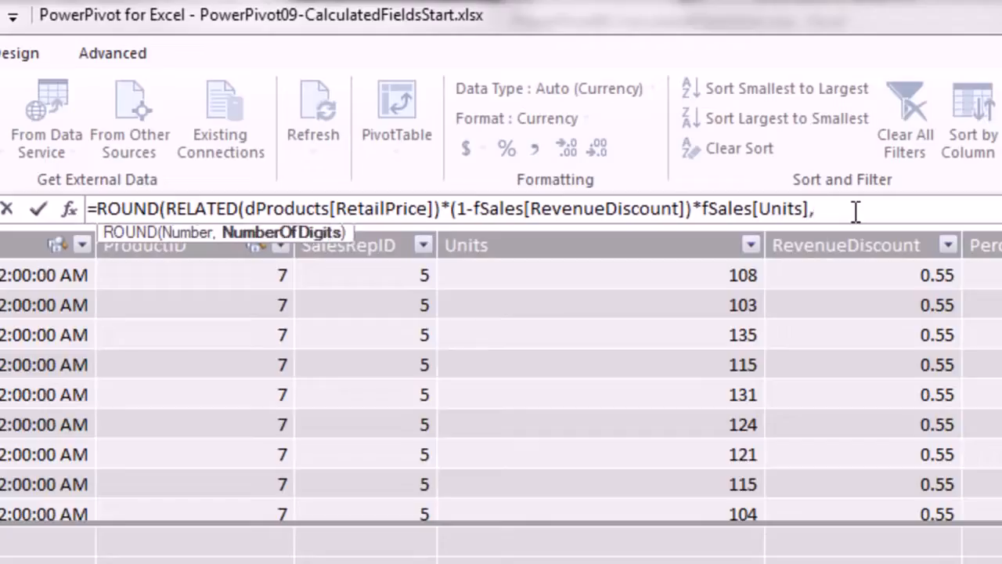
text(2)
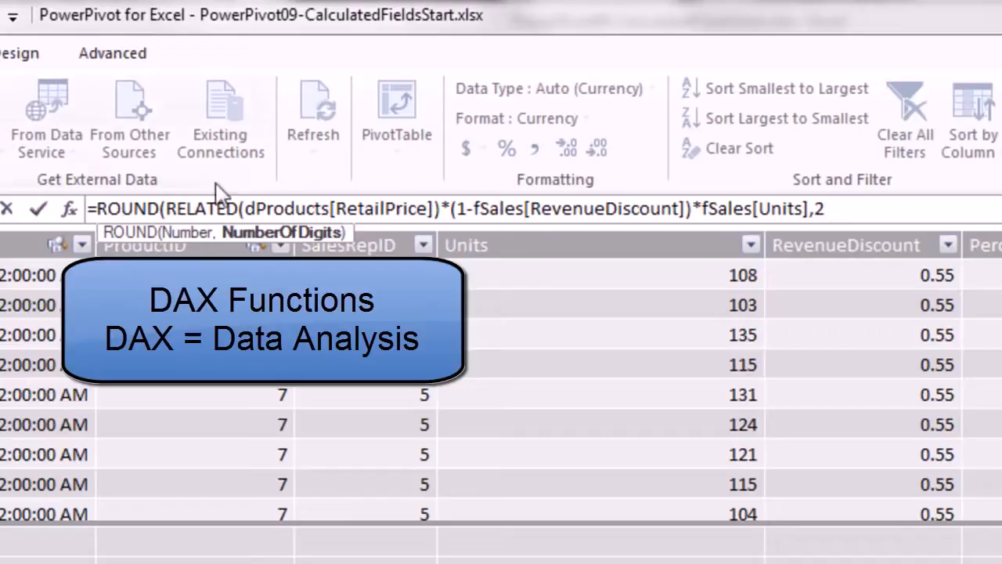
text())
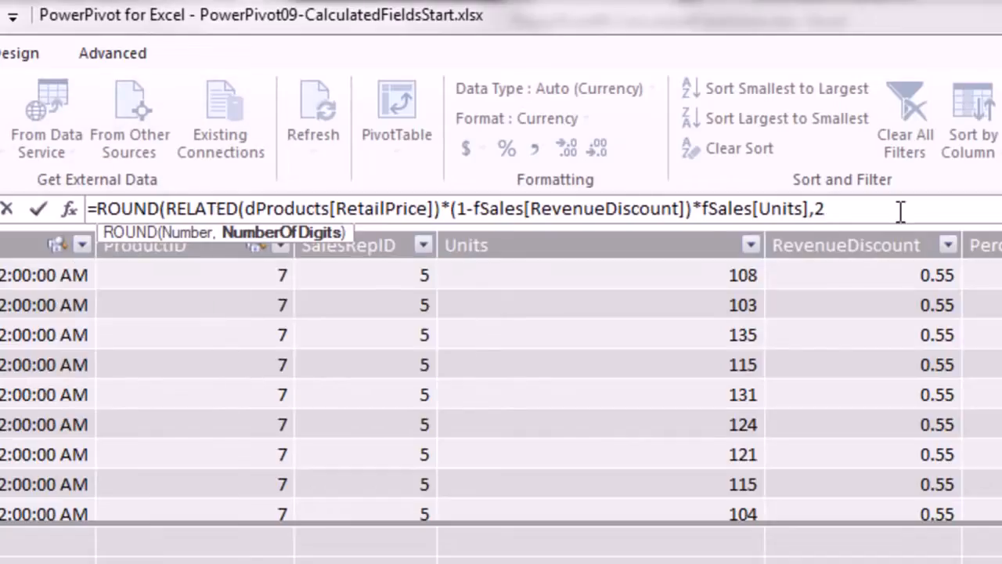
key(Return)
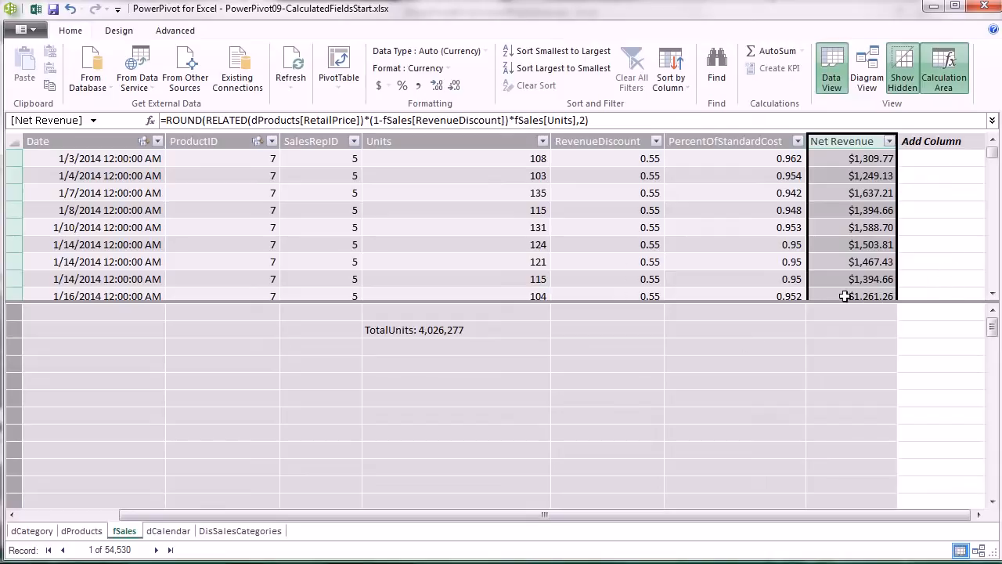
Start a new measure named Total Net Revenue in the cell below TotalUnits.
click(472, 346)
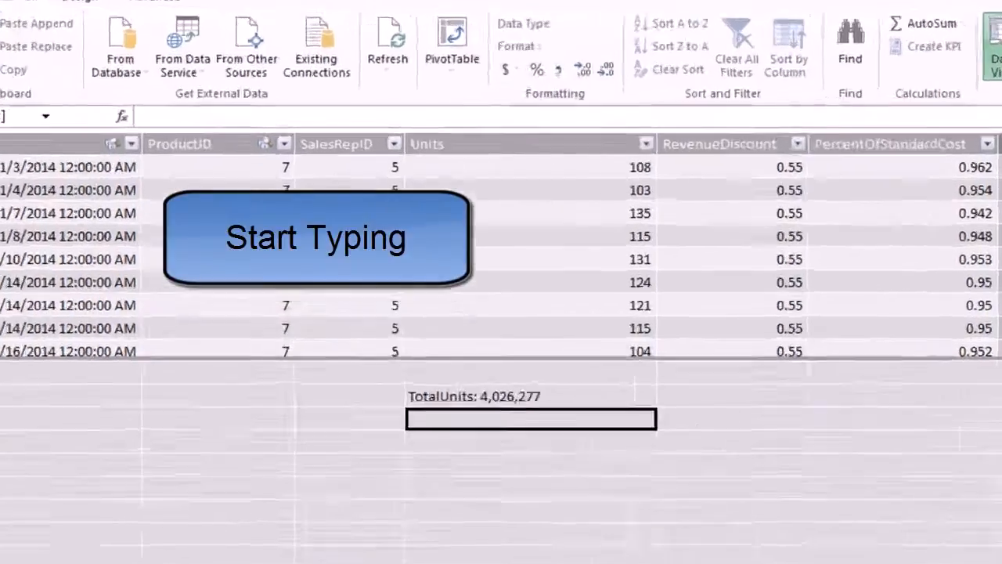
text(TotalR)
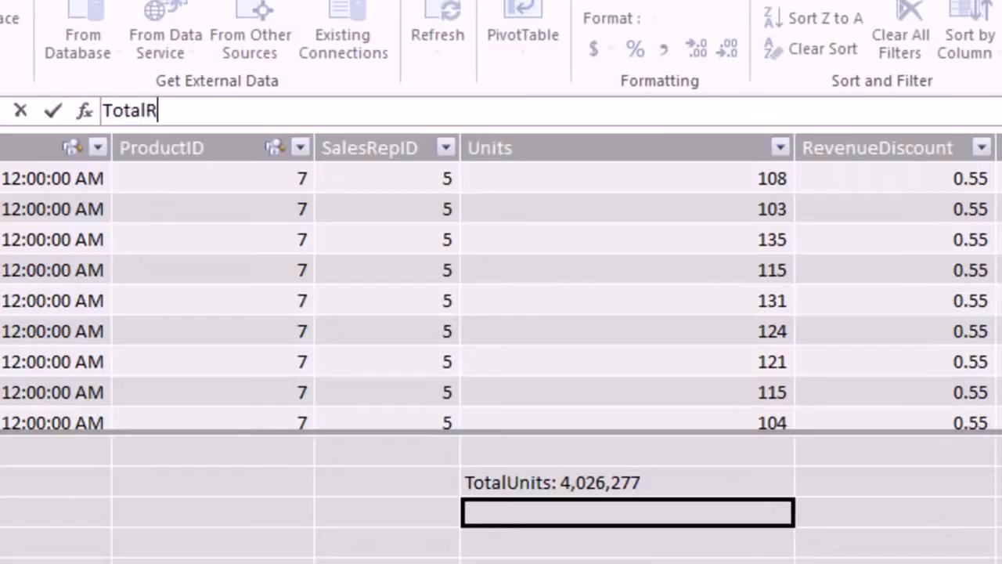
key(BackSpace)
text(Net revenue)
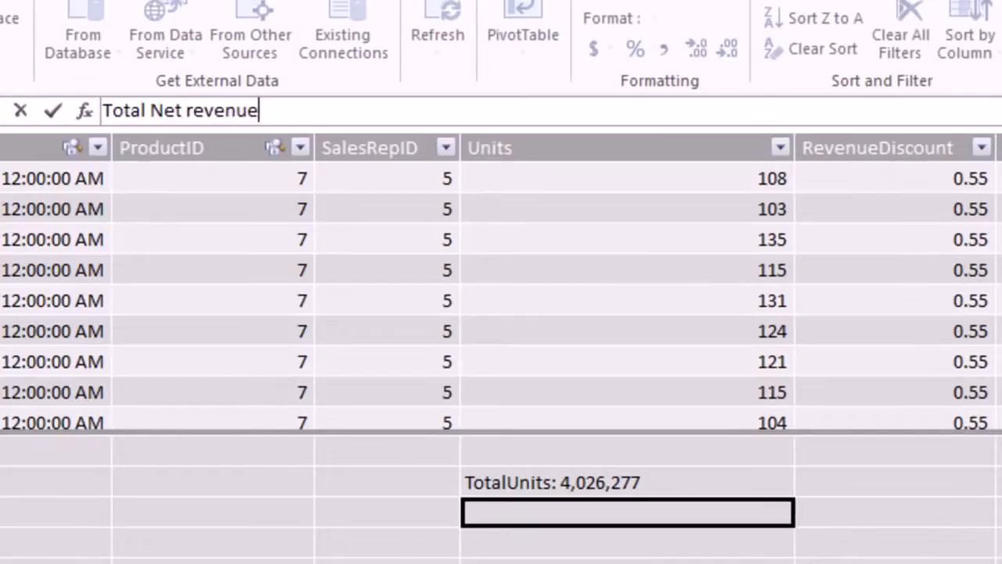
key(BackSpace)
key(BackSpace)
key(BackSpace)
key(BackSpace)
key(BackSpace)
key(BackSpace)
key(BackSpace)
text(Revenue)
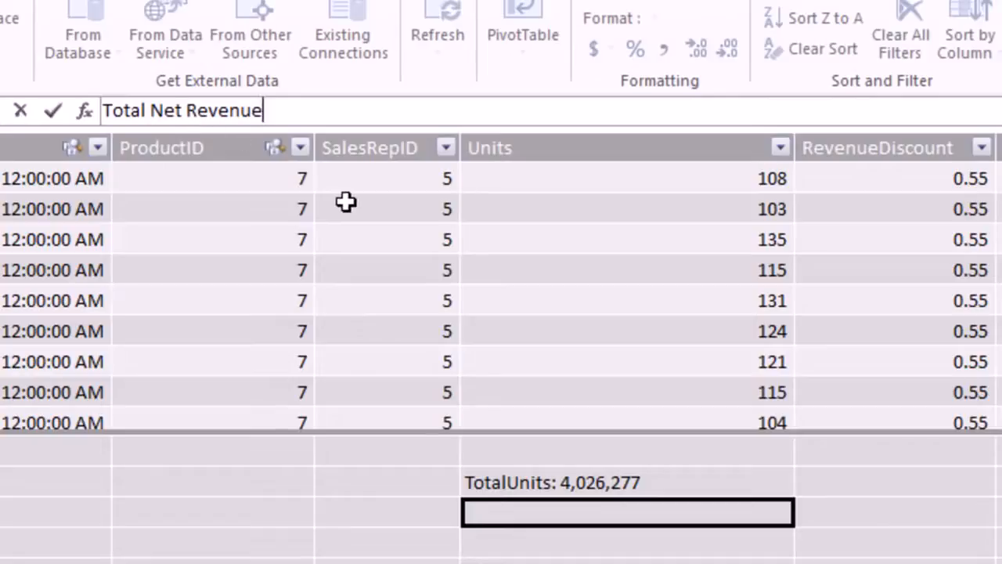
Define Total Net Revenue as :=SUM(fSales[Net Revenue]), returning 73651673.7.
text(:=)
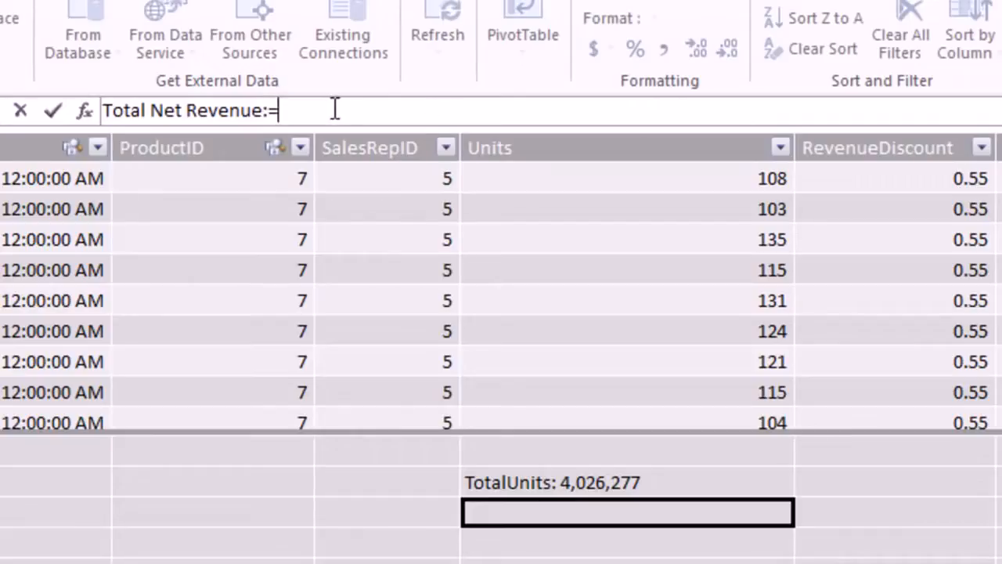
text(sum)
key(Tab)
text(fs)
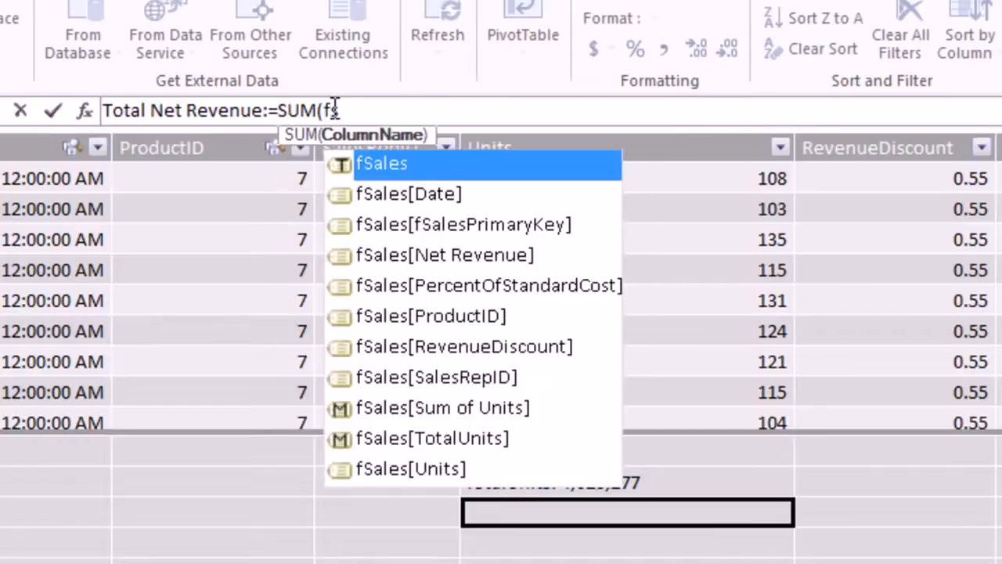
key(Down)
key(Down)
key(Down)
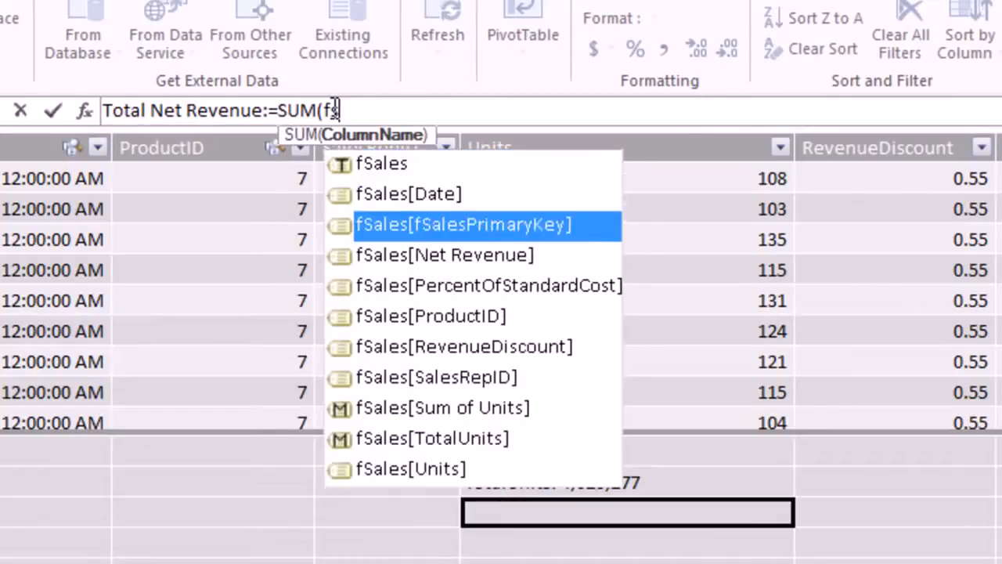
key(Tab)
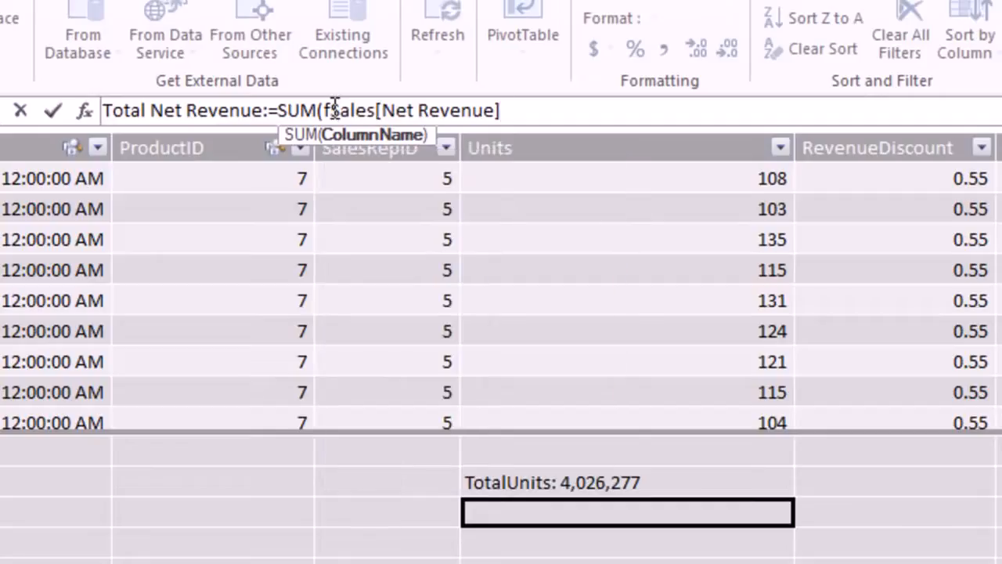
text())
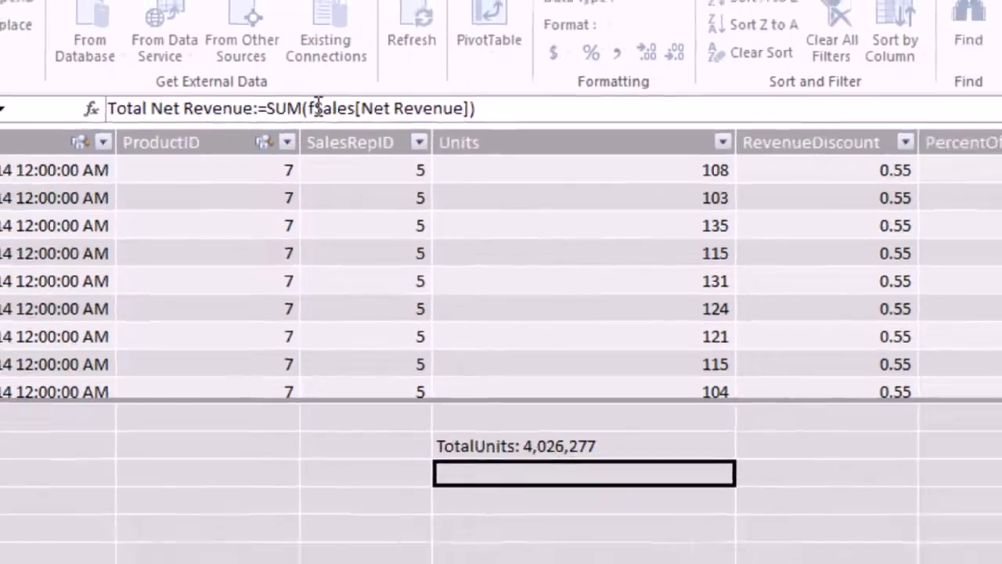
key(Return)
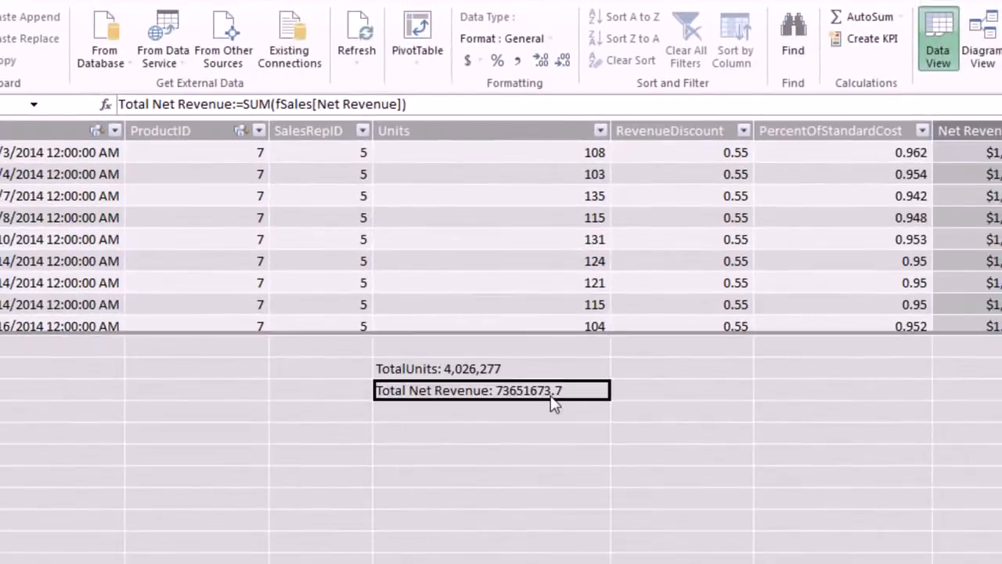
Format Total Net Revenue as $ currency with 2 decimals, showing $73,651,673.70.
click(474, 61)
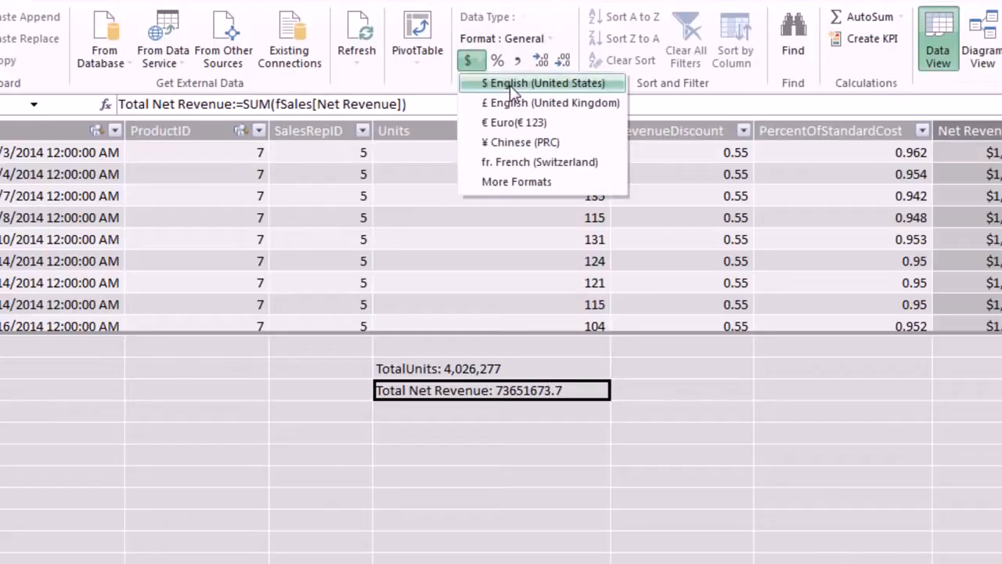
click(510, 84)
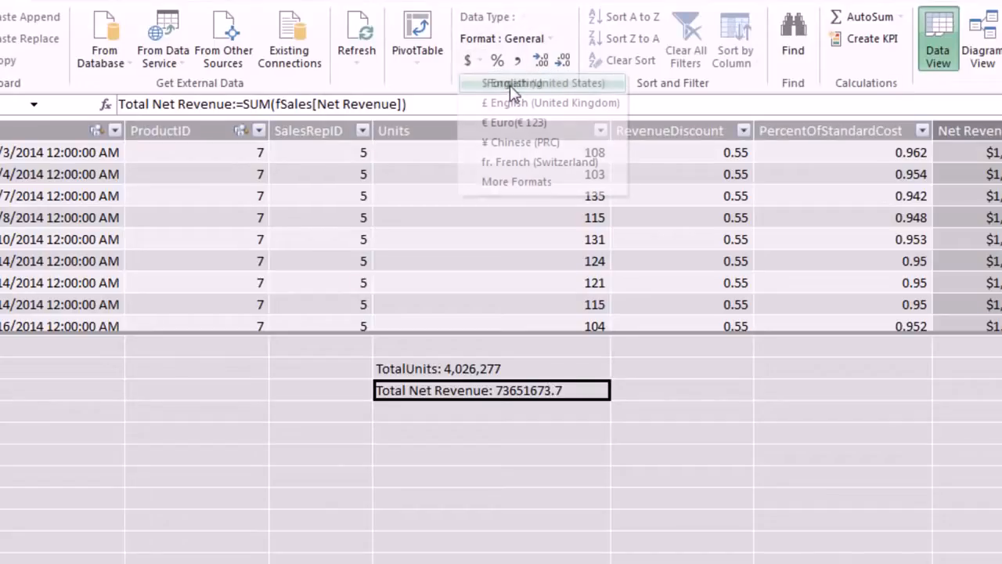
right_click(498, 401)
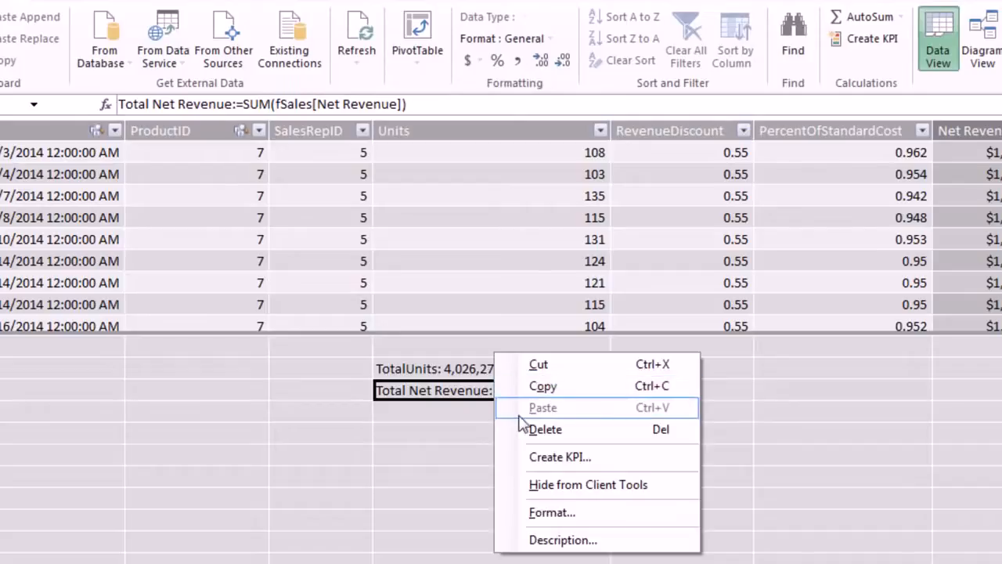
click(565, 513)
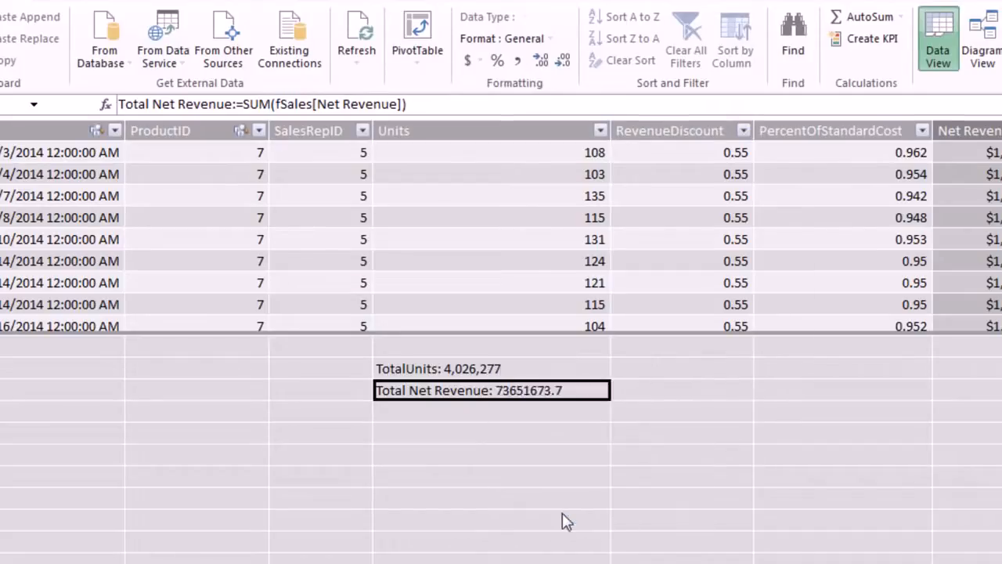
click(344, 309)
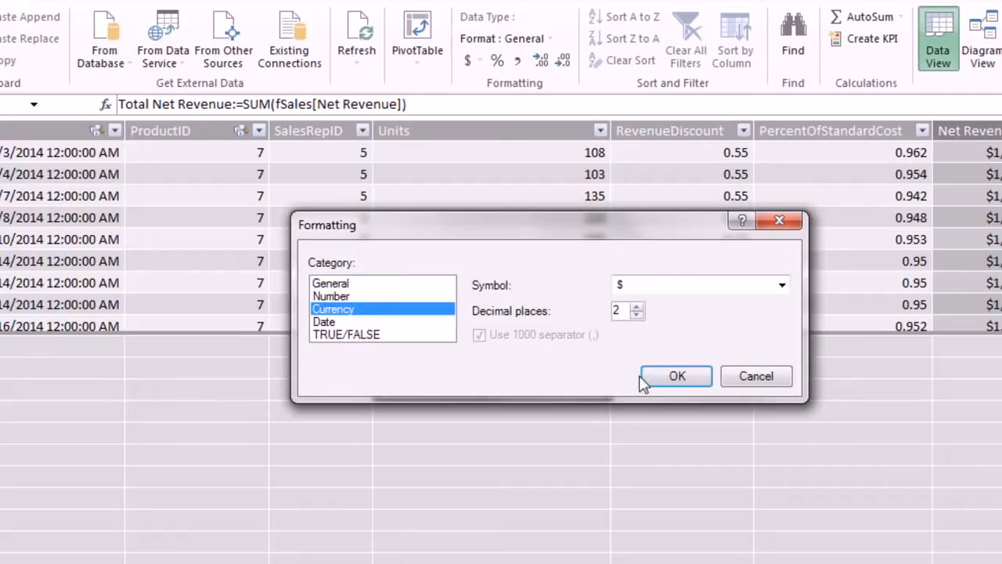
click(664, 379)
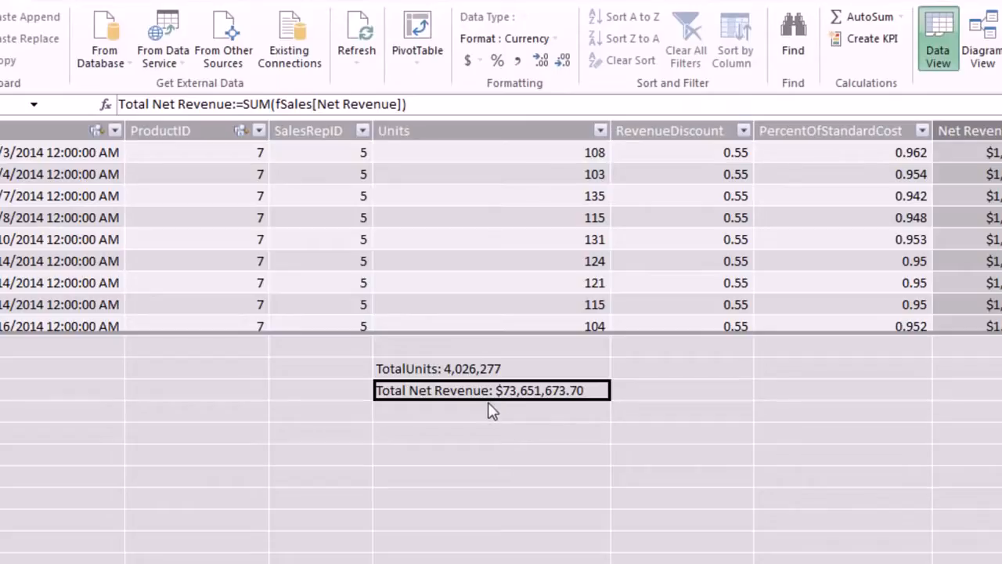
key(alt+Tab)
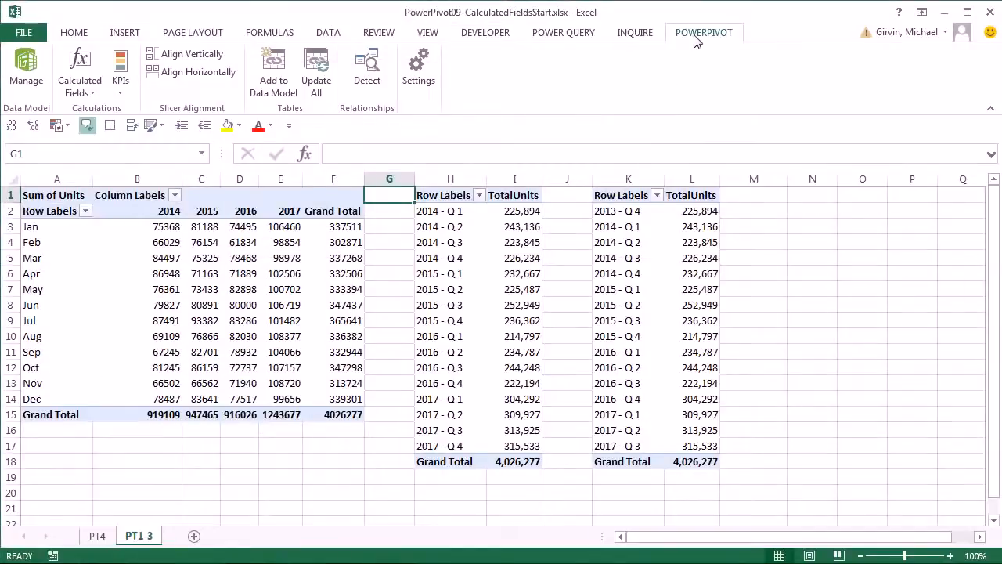
Review Total Net Revenue in Manage Calculated Fields without changes, then return to Power Pivot.
click(93, 93)
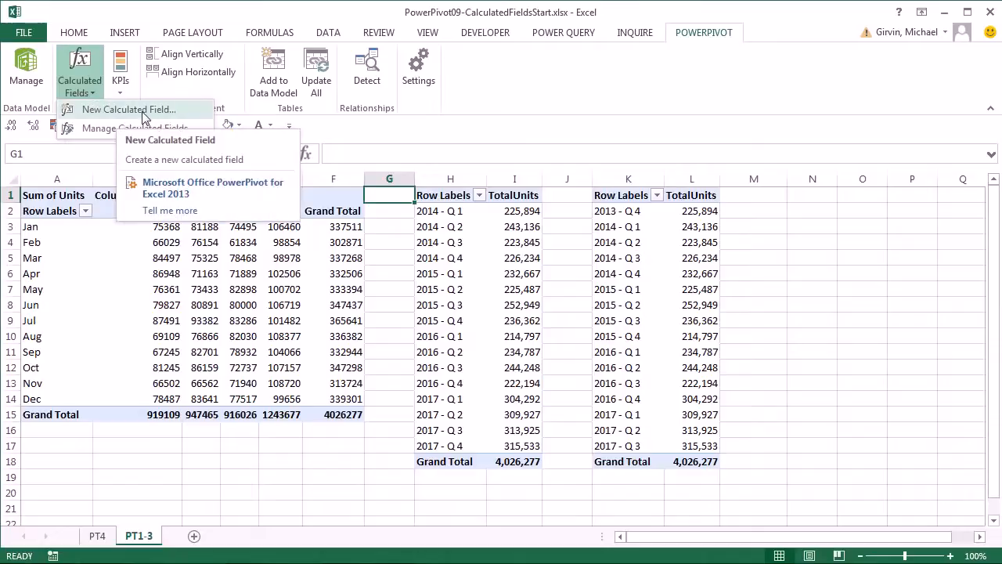
click(106, 128)
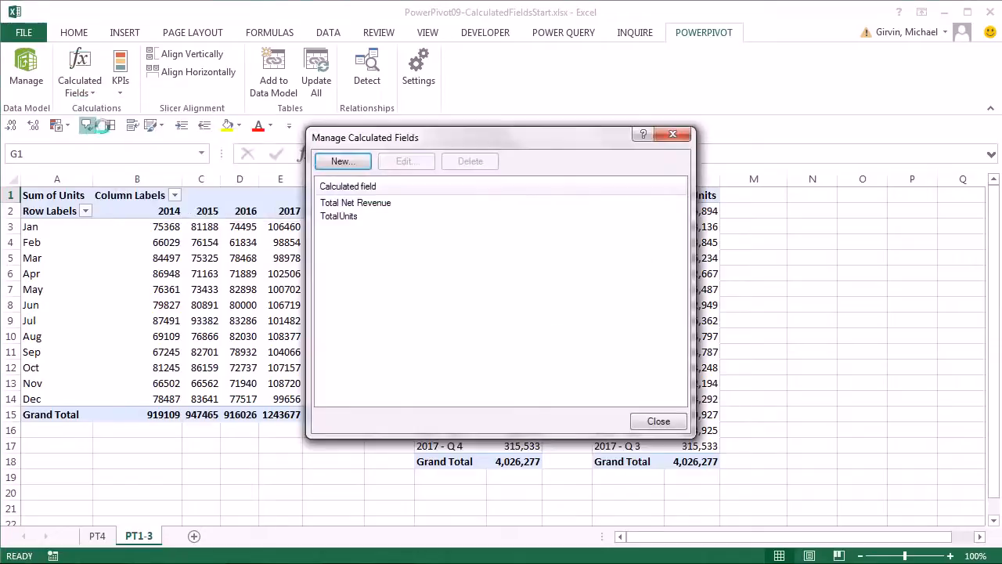
click(370, 203)
click(425, 164)
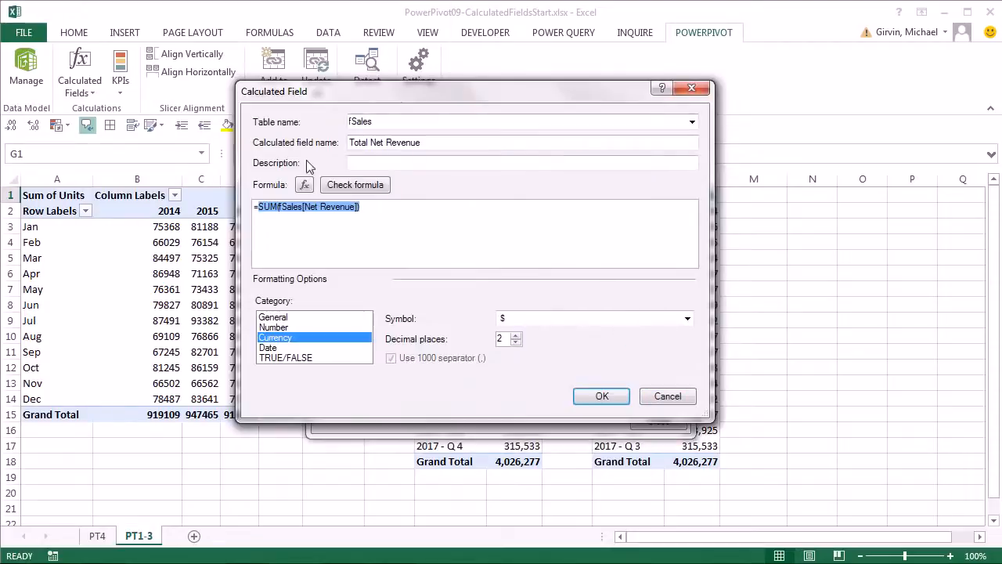
click(601, 396)
click(656, 421)
key(alt+Tab)
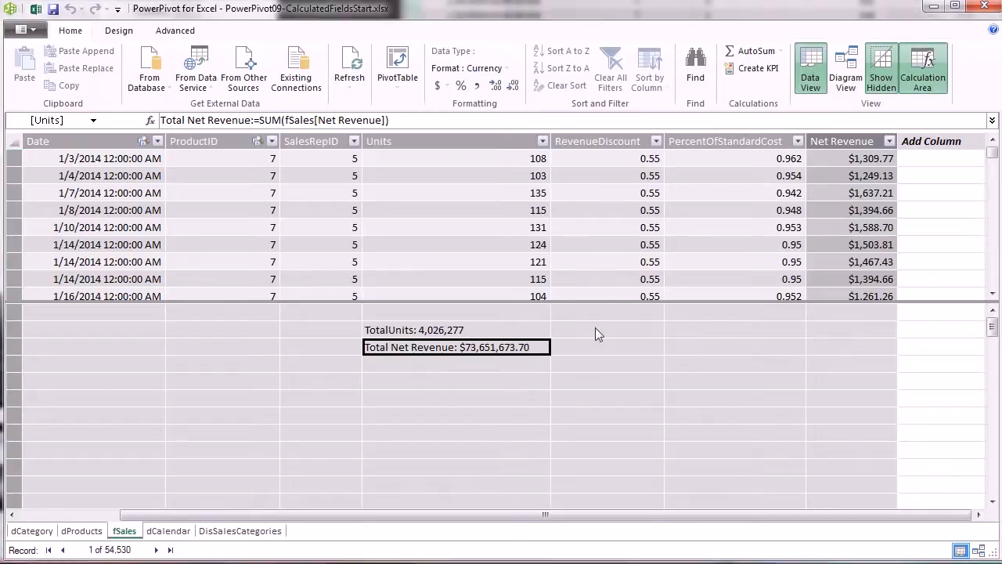
click(454, 363)
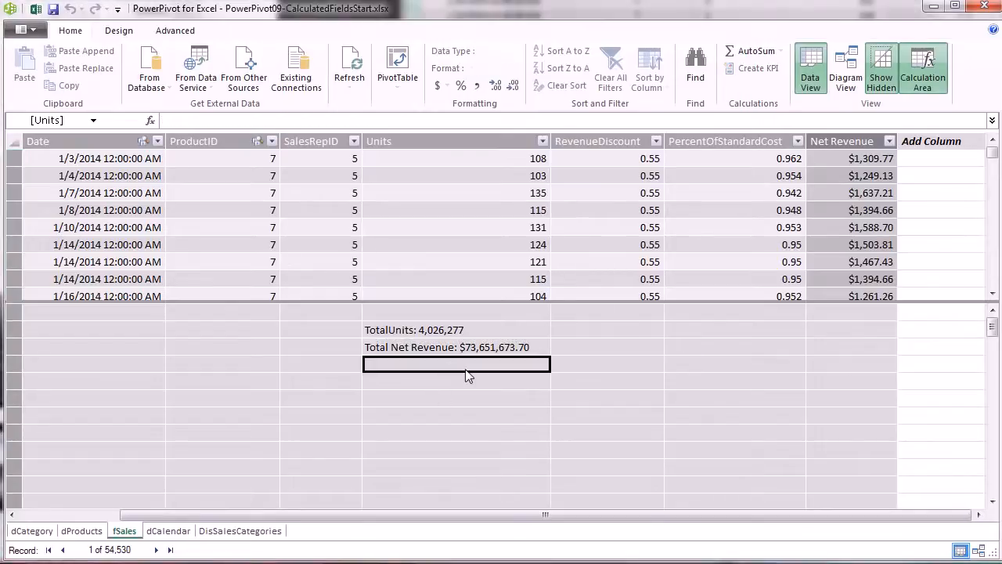
click(851, 160)
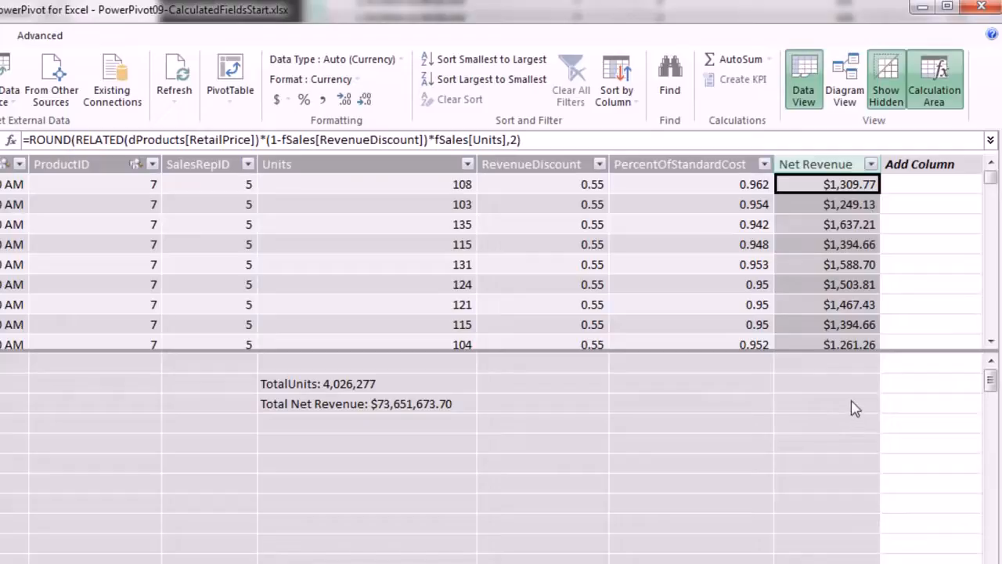
click(386, 439)
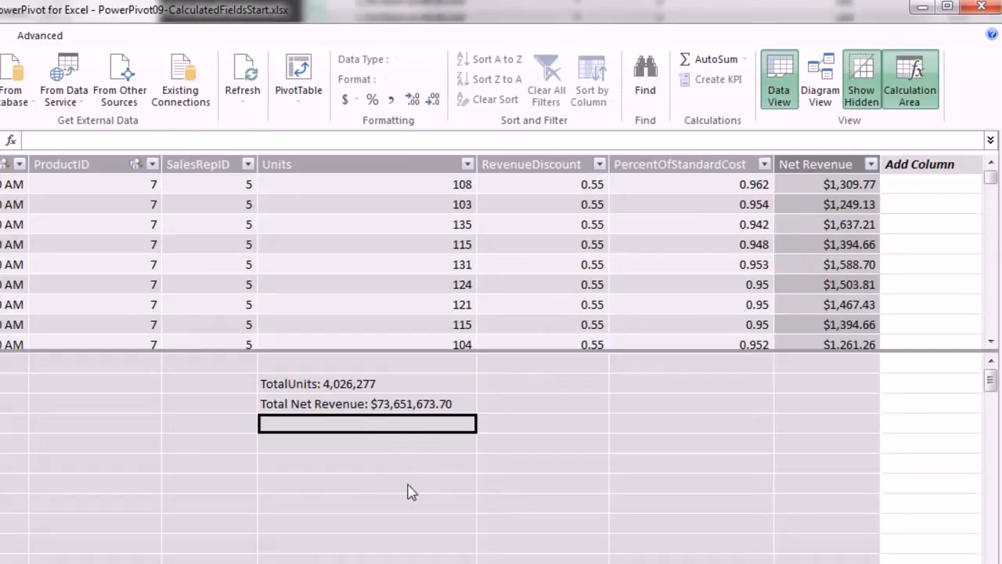
Begin a TotalCOGS measure as SUMX over fSales with a ROUND expression.
key(F2)
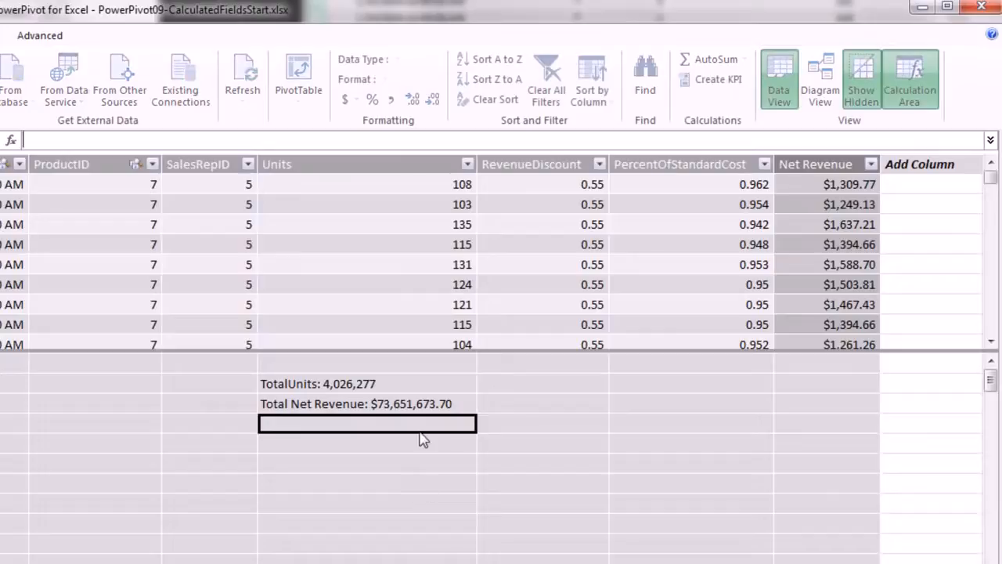
text(TotalCOGS)
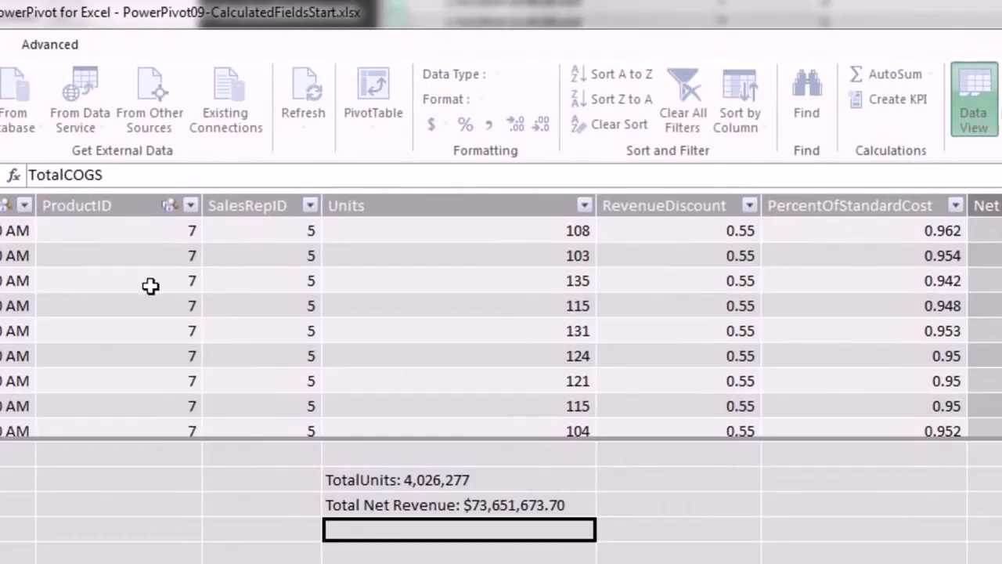
text(:=)
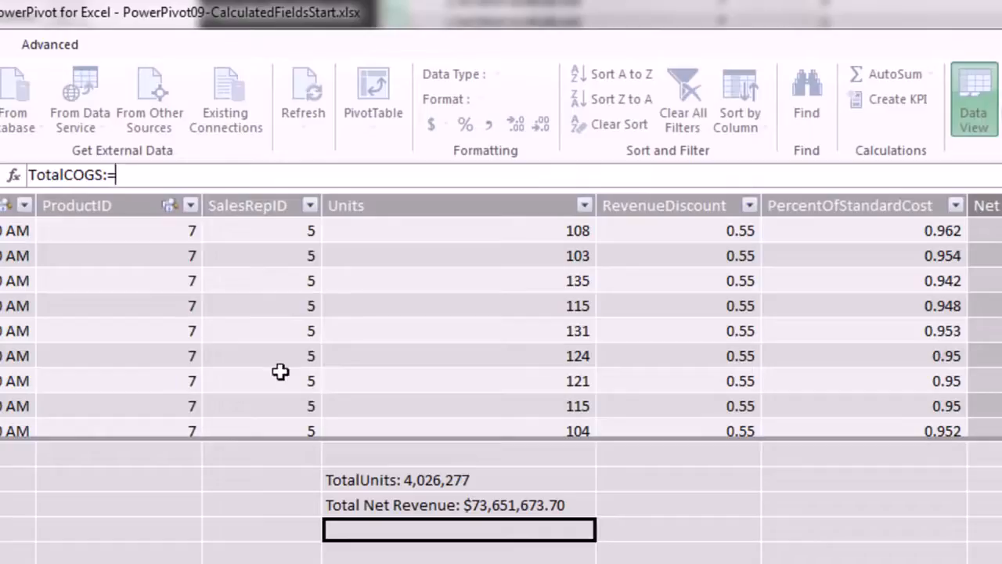
text(sumx)
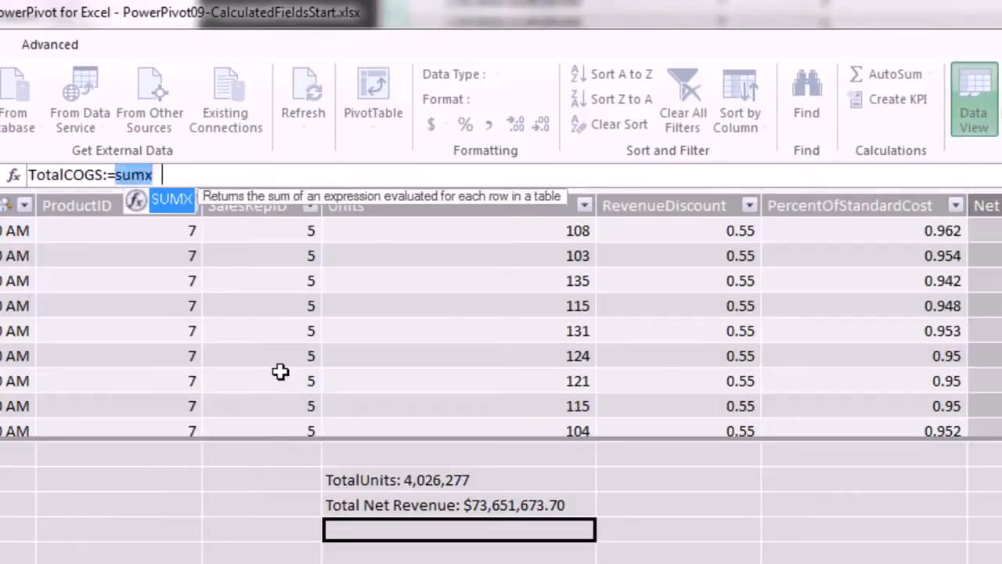
key(Tab)
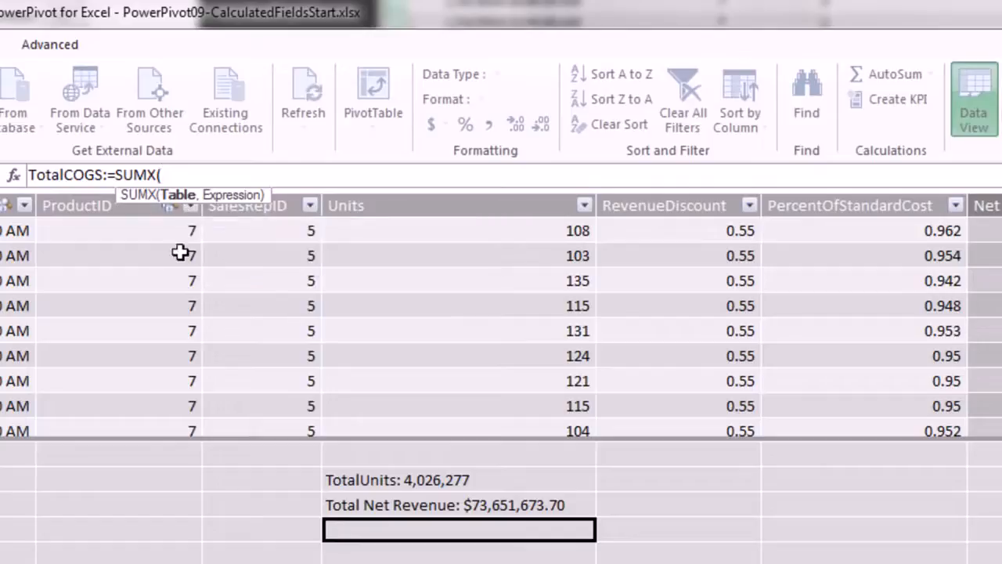
text(fs)
key(Tab)
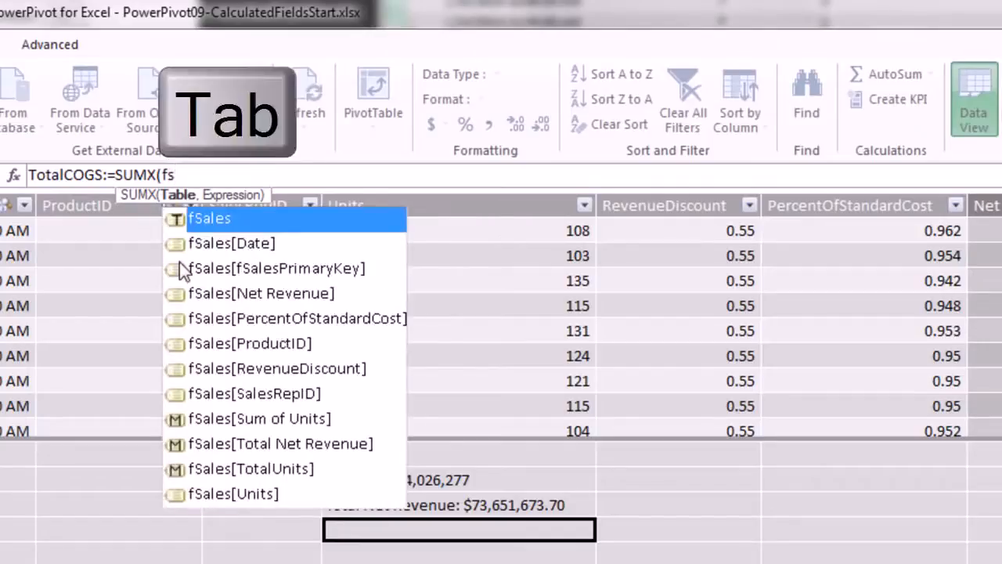
text(,)
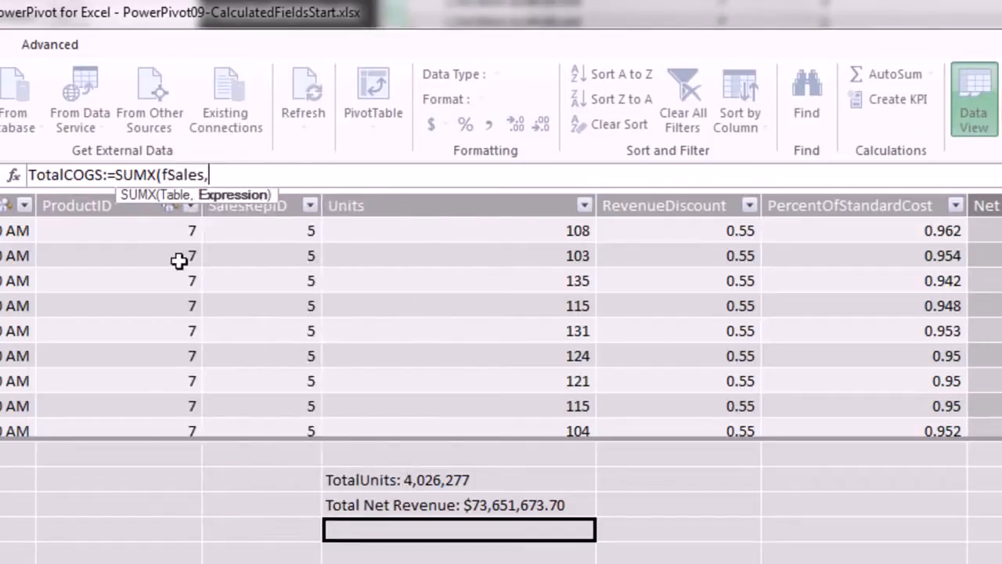
text(round)
key(Tab)
Multiply RELATED(dProducts[StandardCost]) by fSales[PercentOfStandardCost] and fSales[Units] inside the ROUND.
text(rel)
key(Tab)
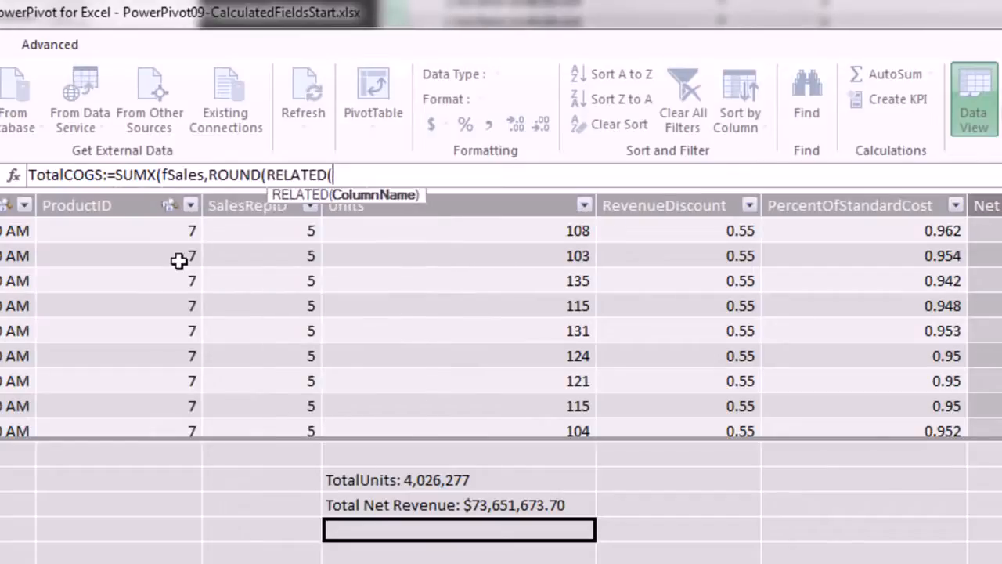
text(dp)
key(Down)
key(Down)
key(Down)
key(Down)
key(Down)
key(Down)
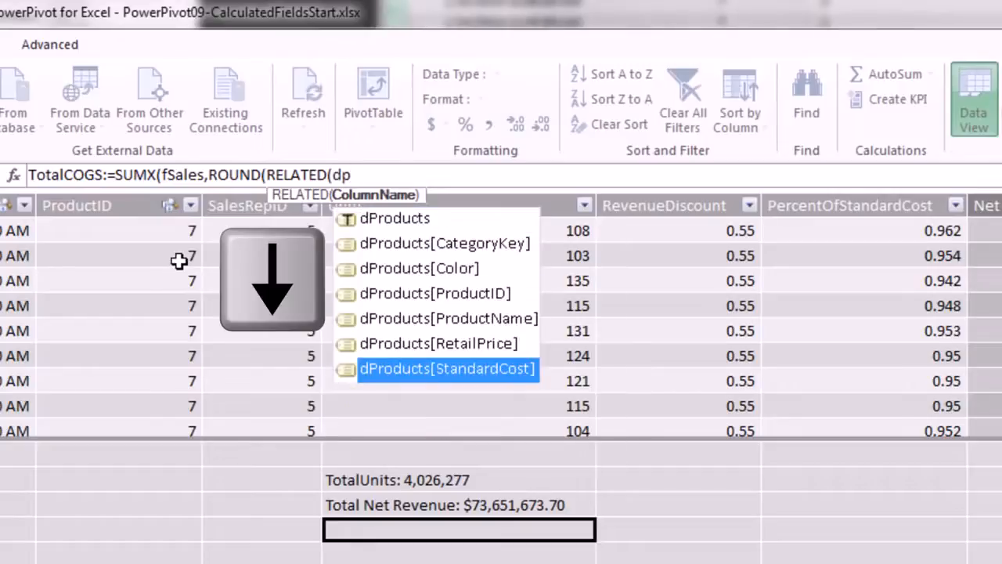
key(Tab)
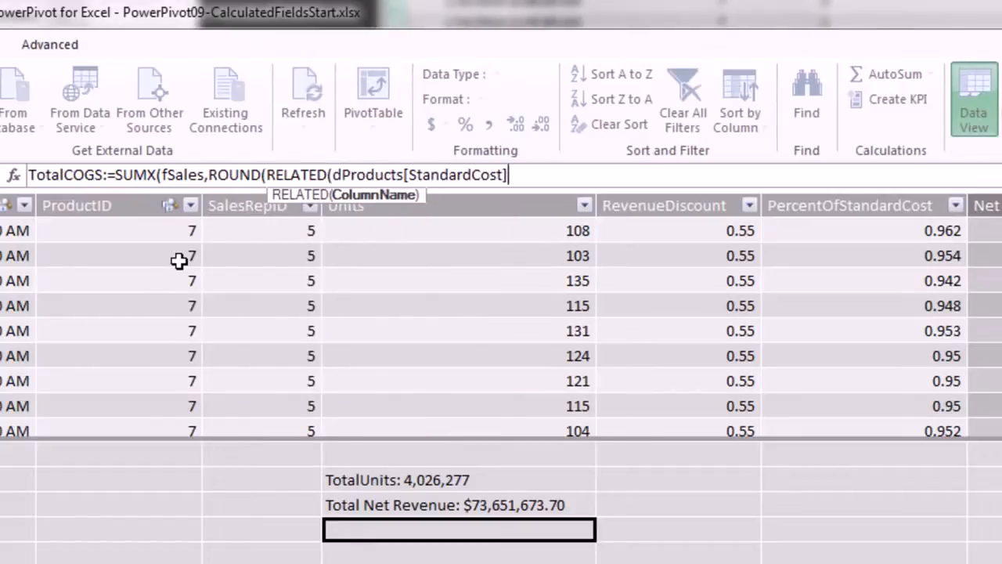
text())
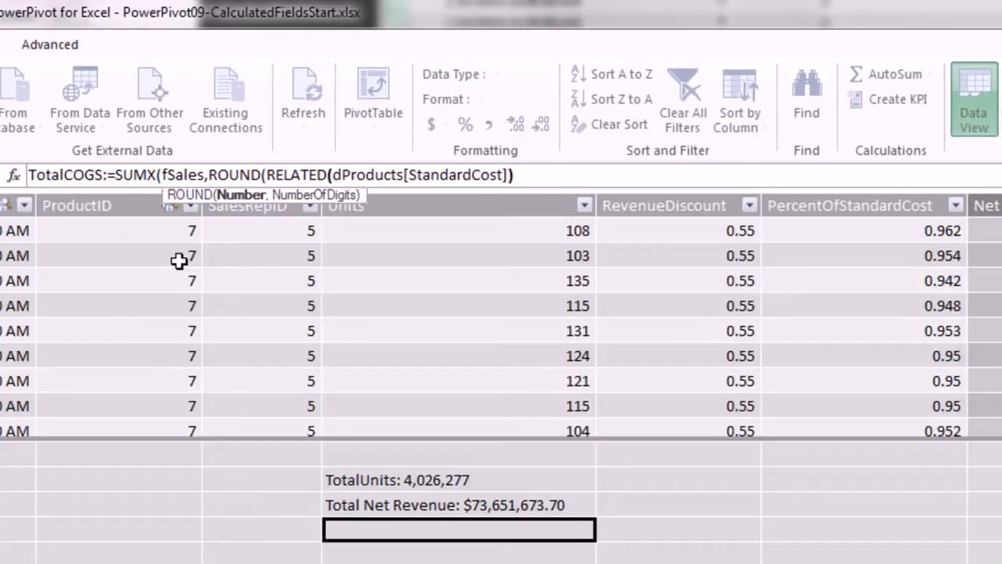
text(*fs)
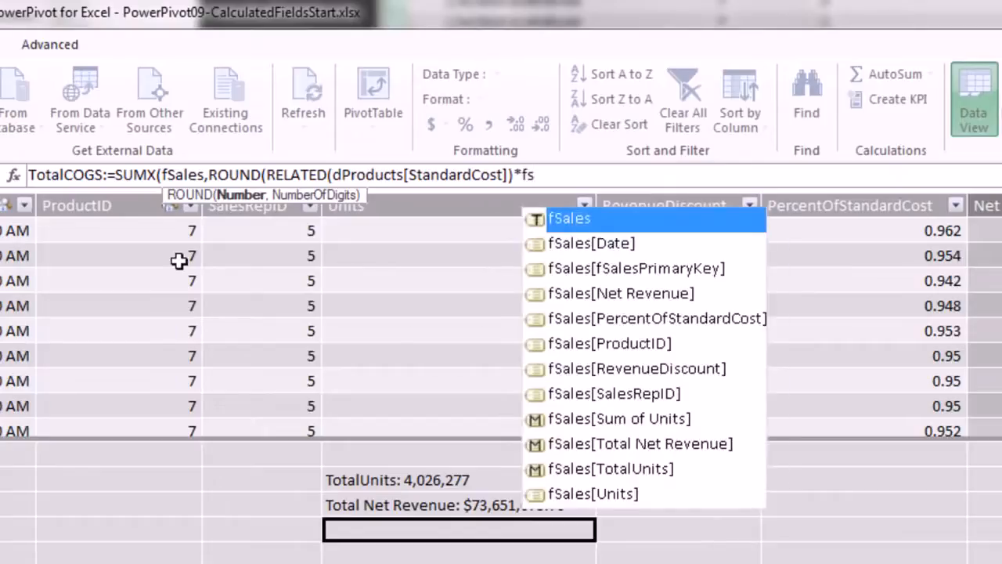
key(Down)
key(Down)
key(Down)
key(Down)
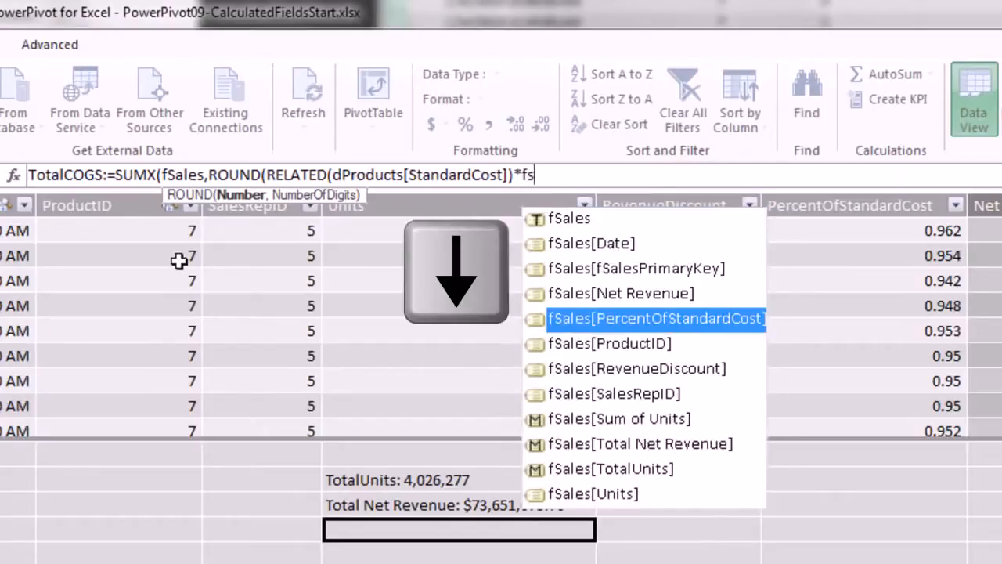
key(Tab)
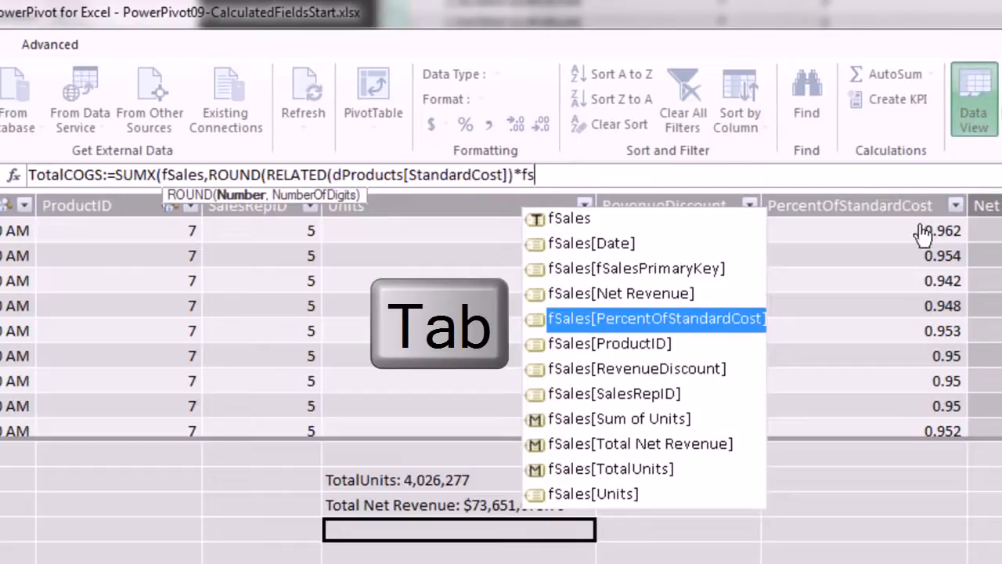
text(*fs)
key(Down)
key(Down)
key(Down)
key(Down)
key(Down)
key(Down)
key(Down)
key(Down)
key(Down)
key(Down)
key(Down)
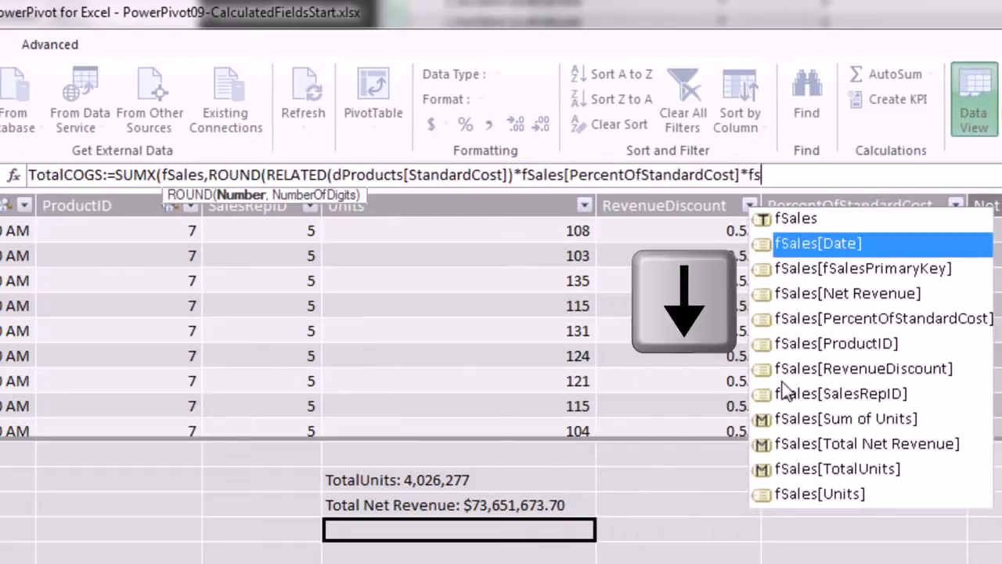
key(Tab)
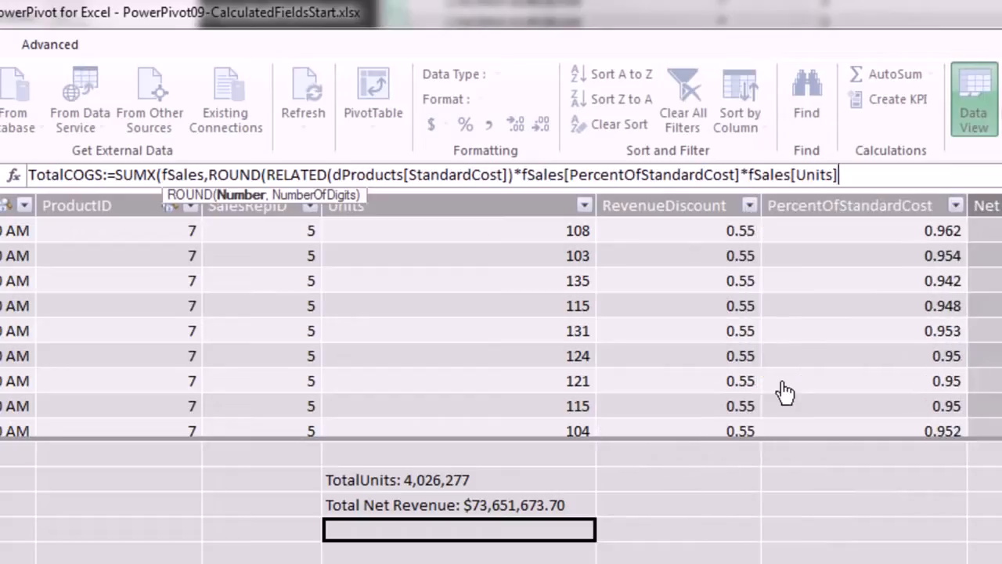
Round to 2 decimals, close the parentheses and commit TotalCOGS, returning 37993815.19.
text(,)
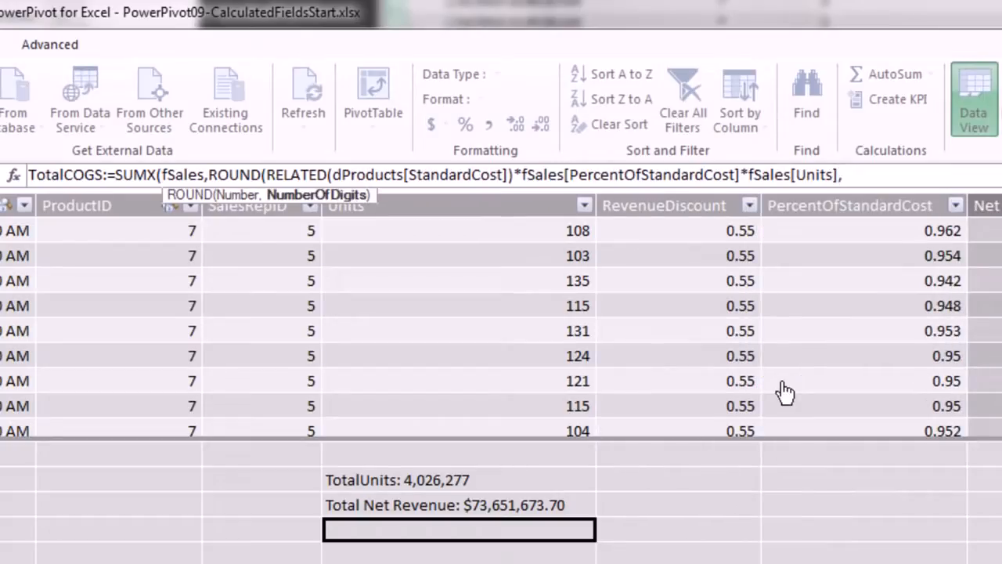
text(2))
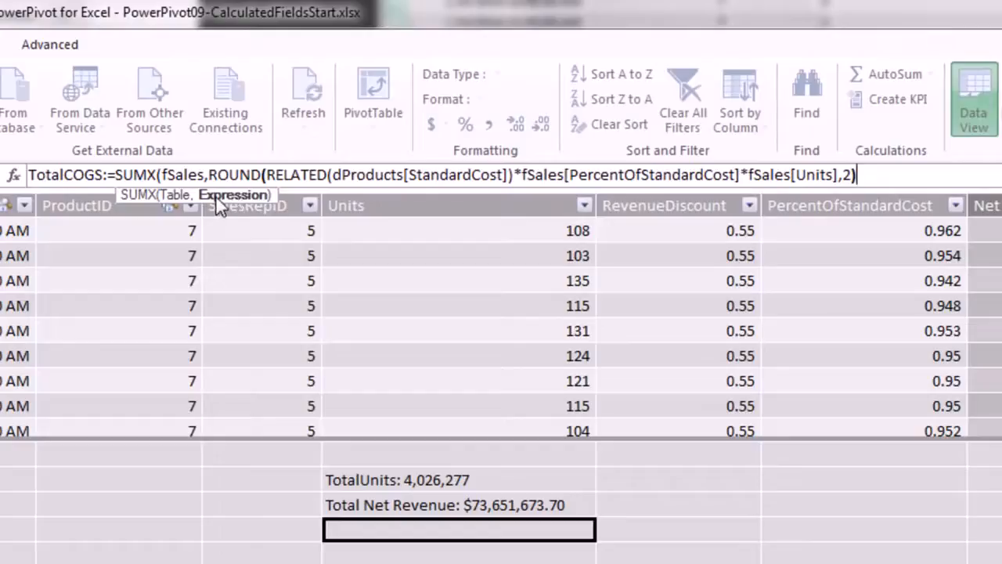
drag(208, 174, 908, 174)
click(890, 182)
text())
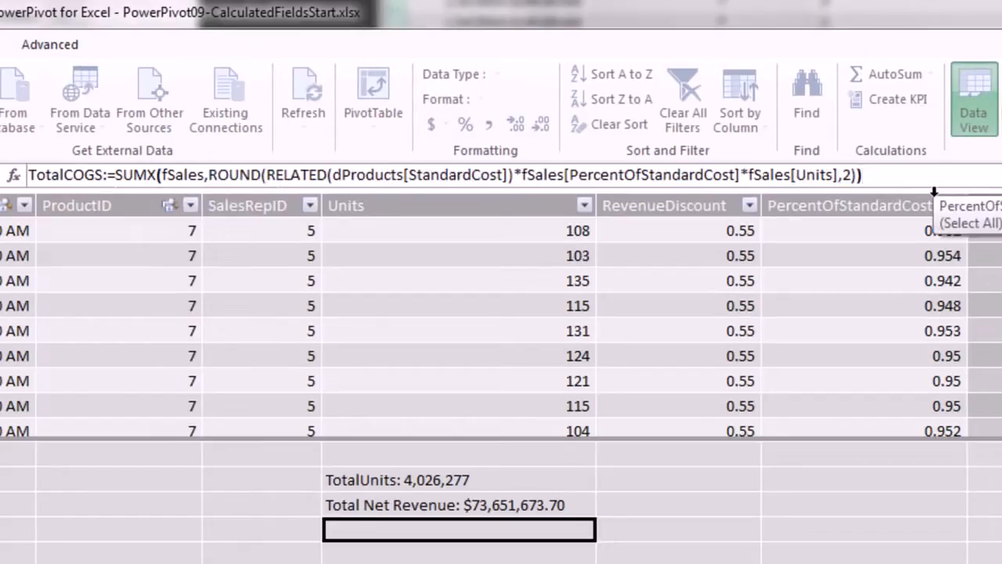
key(Return)
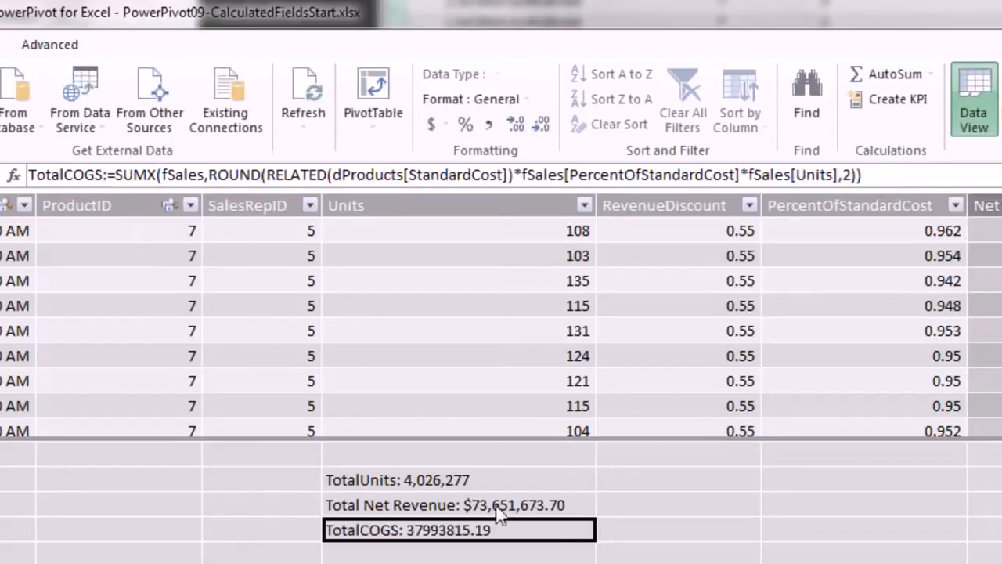
Format TotalCOGS as $ English (United States) currency and describe it as 'SUMX to calculate COGS'.
click(446, 125)
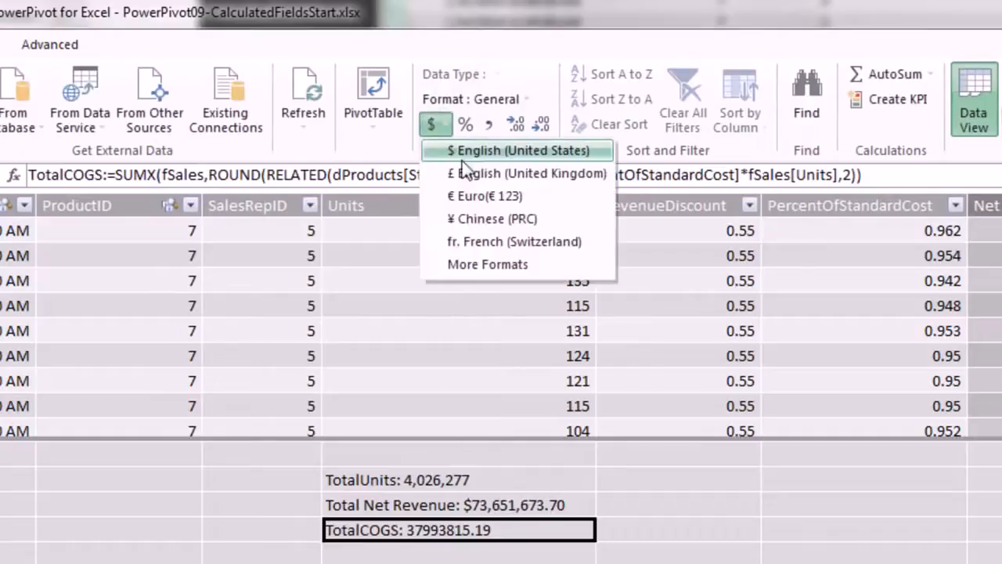
click(470, 151)
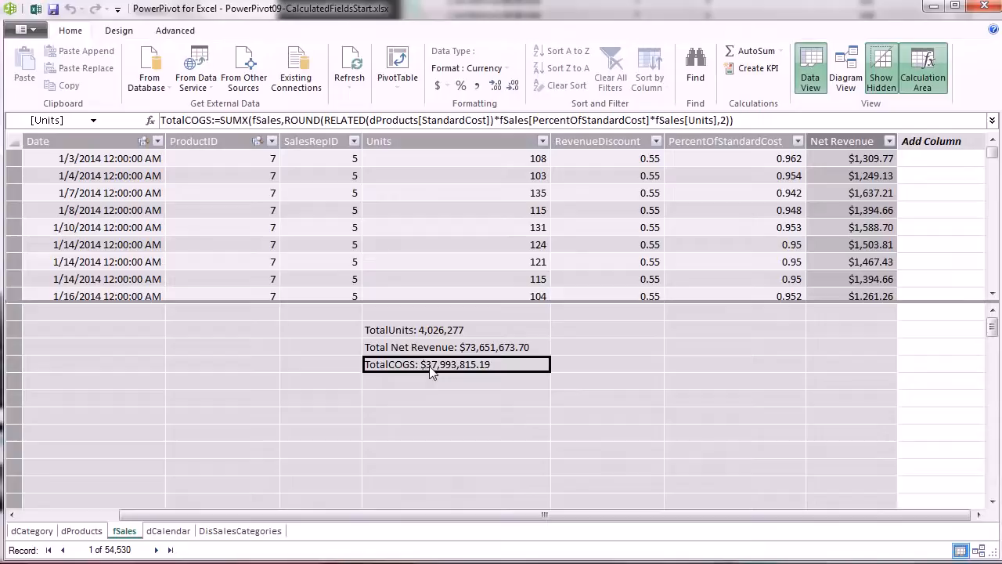
right_click(421, 536)
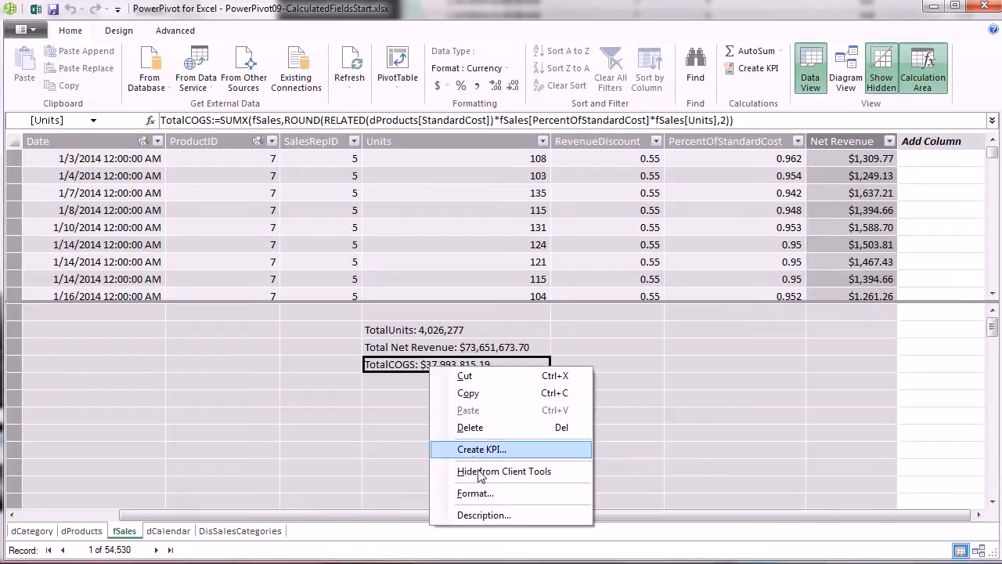
click(485, 516)
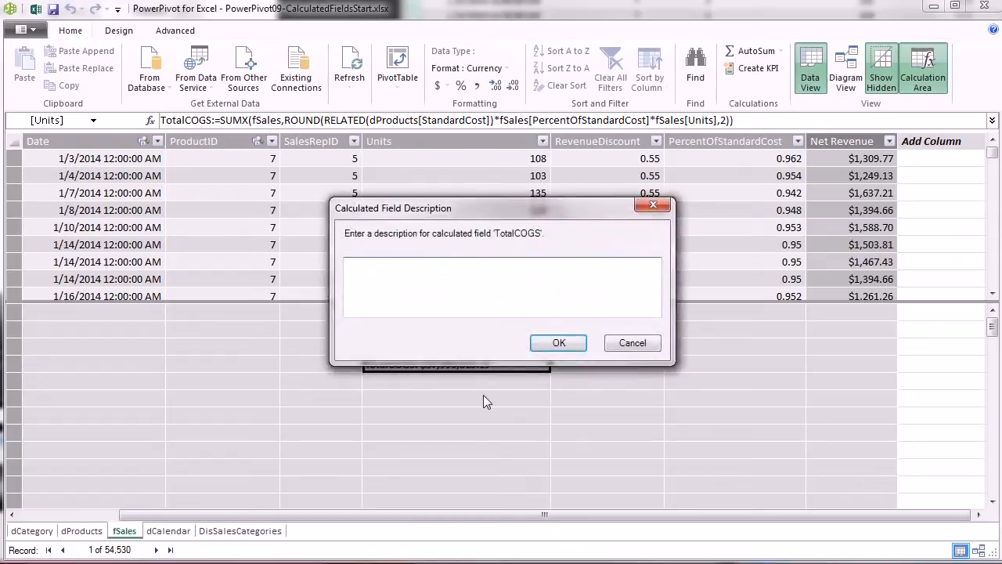
text(SUMX to calculate COGS.)
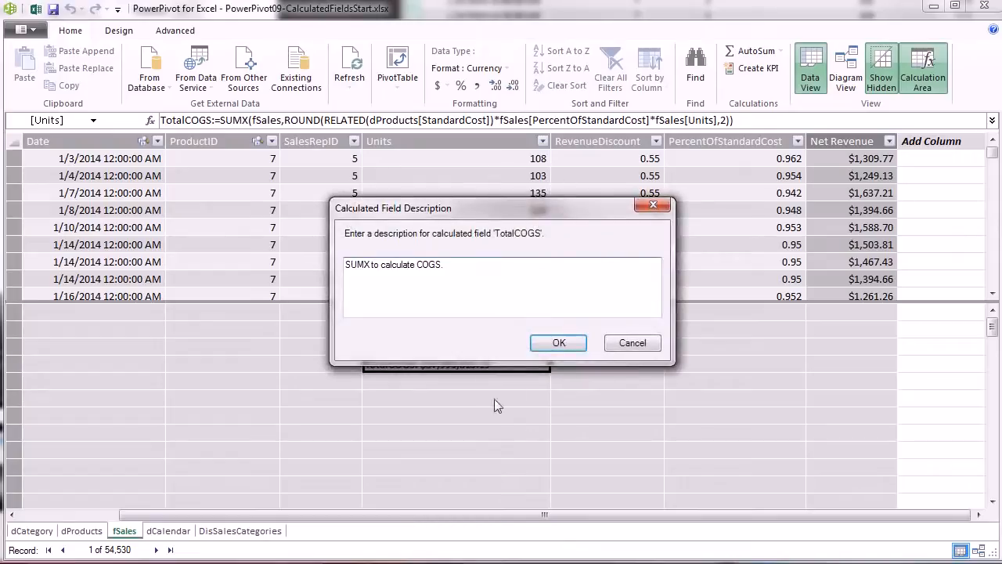
click(560, 343)
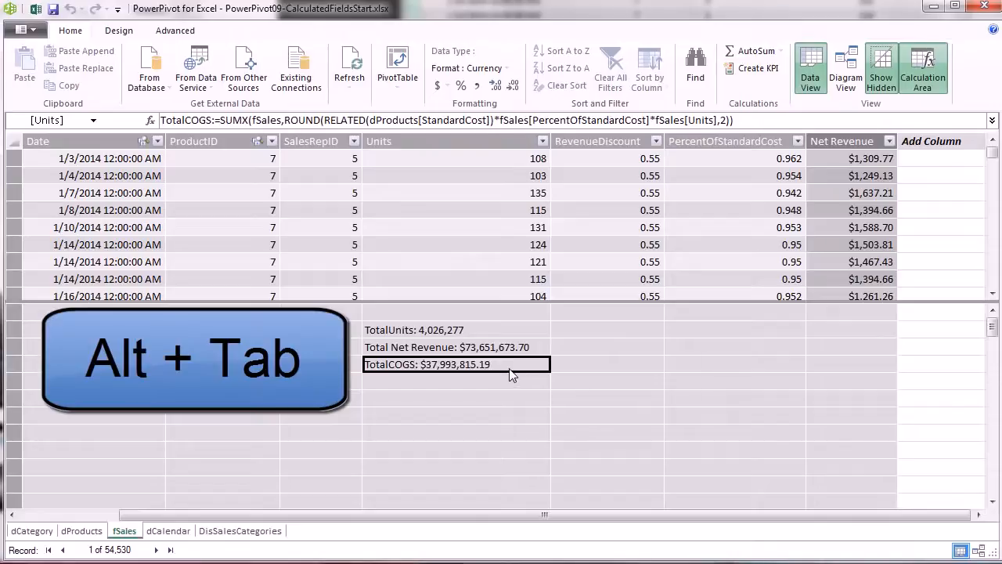
Check TotalCOGS's settings in Excel's Manage Calculated Fields dialog, then return to Power Pivot.
key(alt+Tab)
key(Tab)
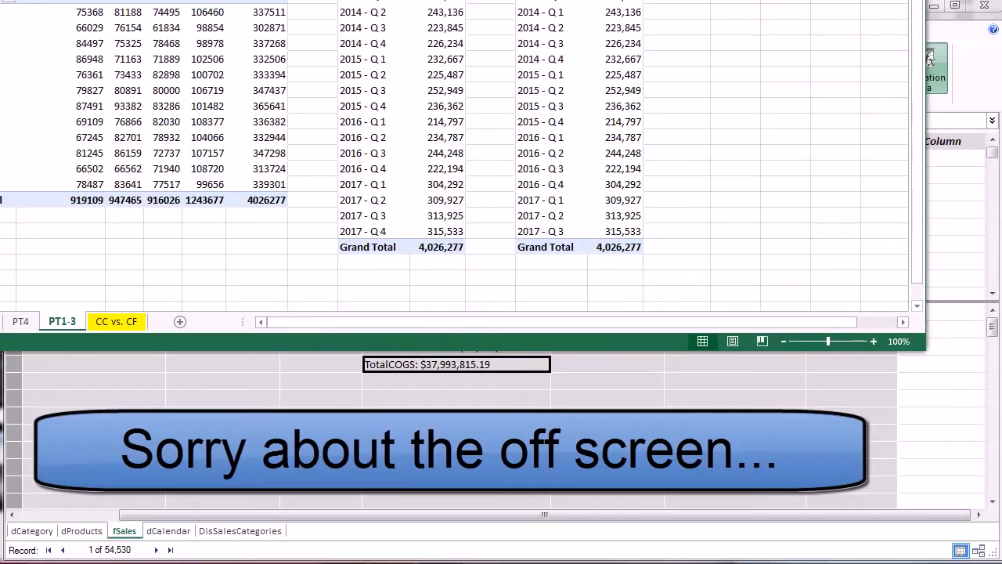
click(156, 4)
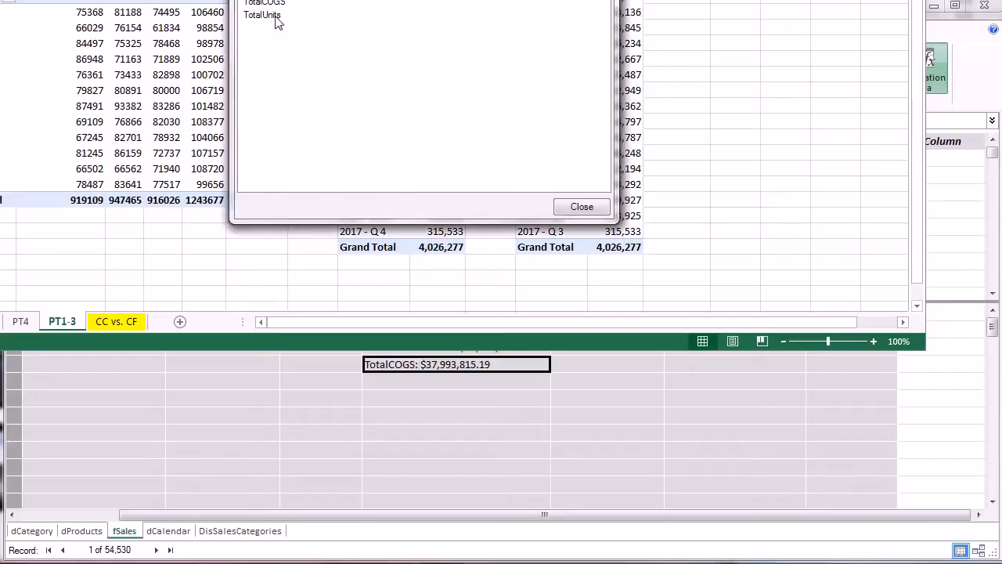
click(274, 2)
click(327, 0)
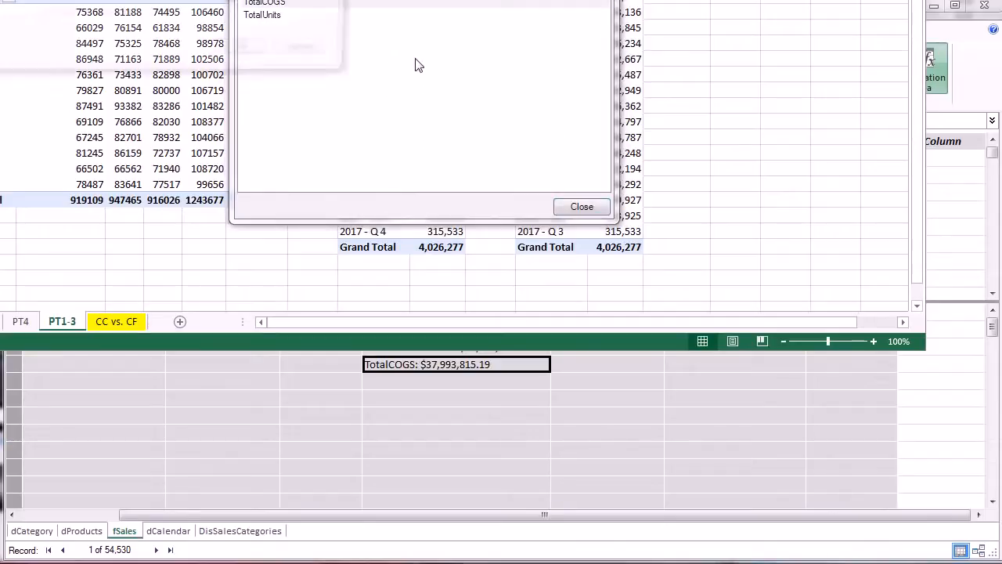
drag(104, 0, 415, 0)
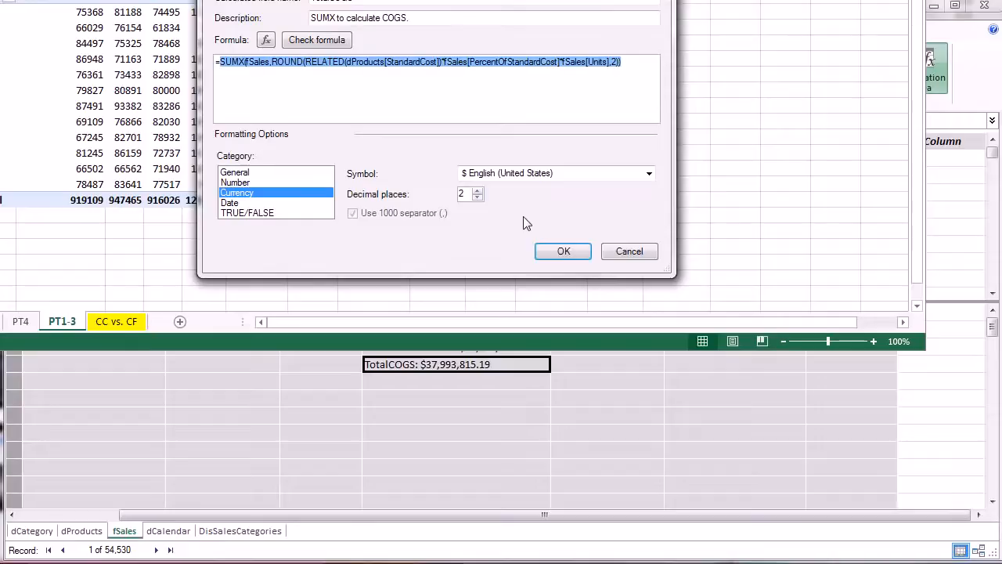
click(565, 252)
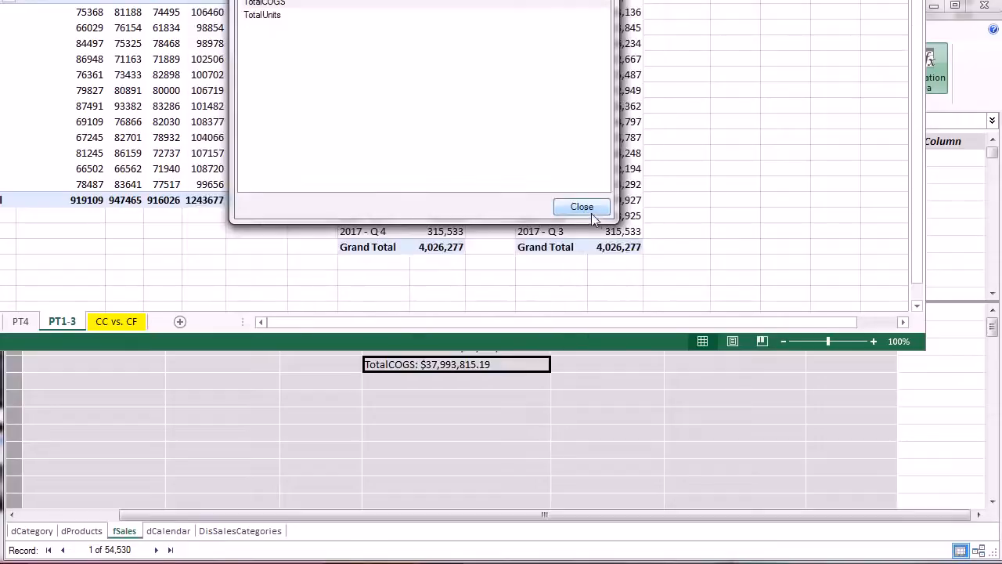
click(583, 208)
key(alt+Tab)
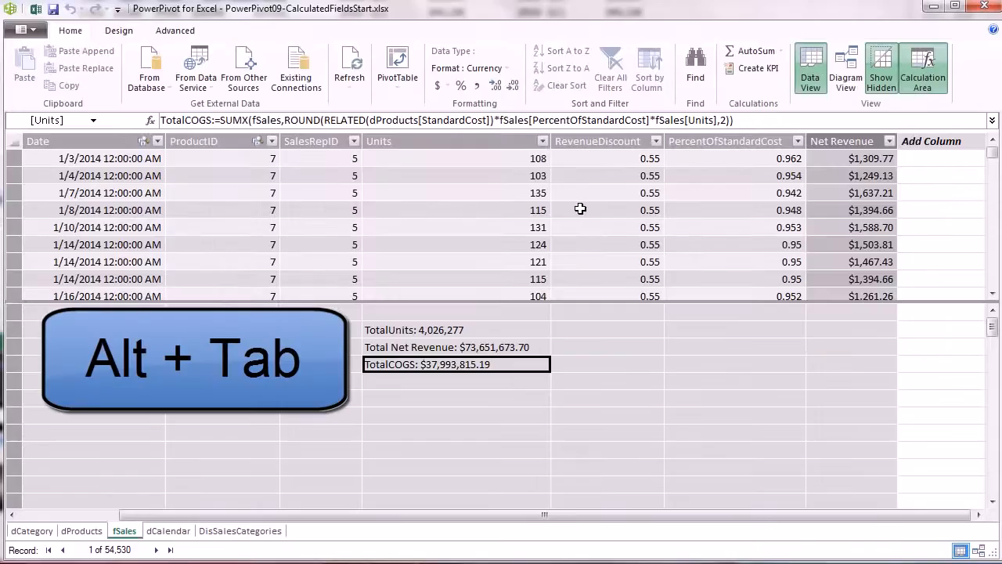
Enter Gross Profit:=[Total Net Revenue]-[TotalCOGS] in the cell below TotalCOGS.
click(463, 383)
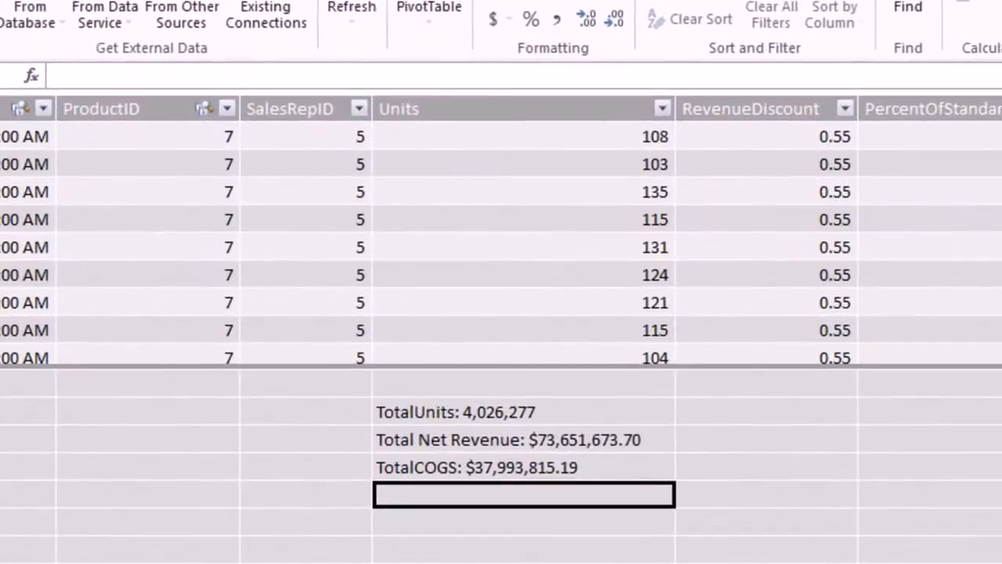
text(Gross Profit:=)
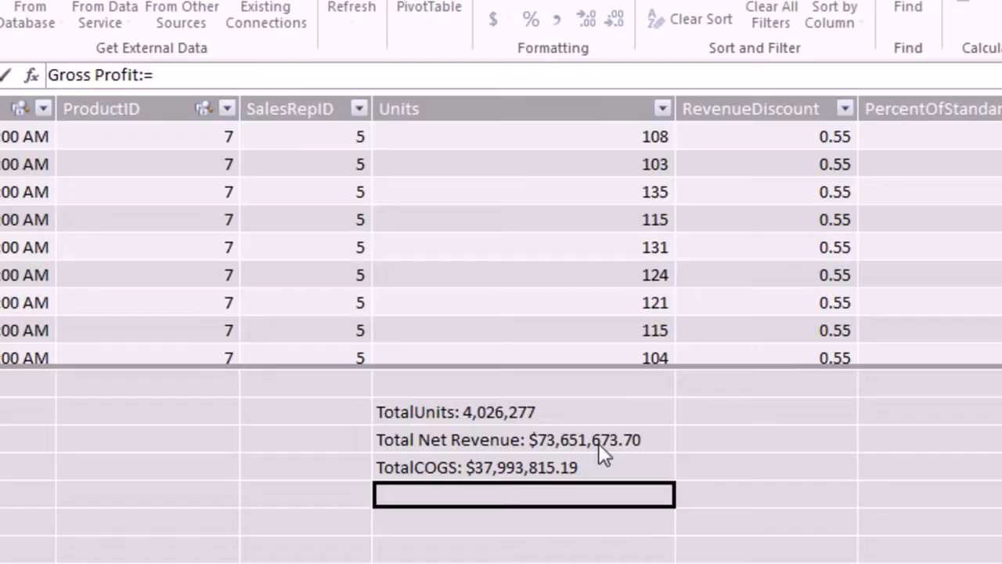
text([)
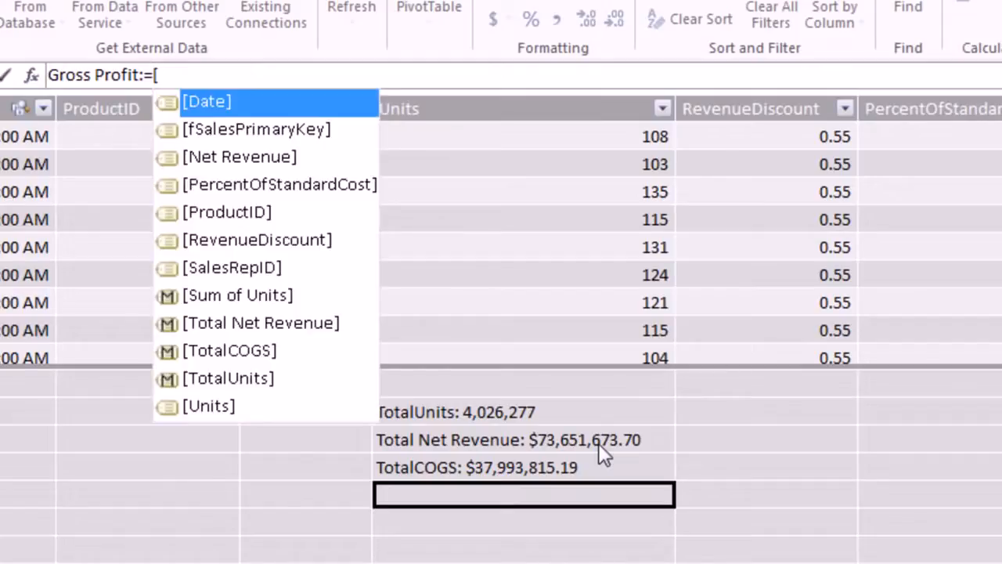
key(Down)
key(Down)
key(Down)
key(Down)
key(Down)
key(Down)
key(Down)
key(Down)
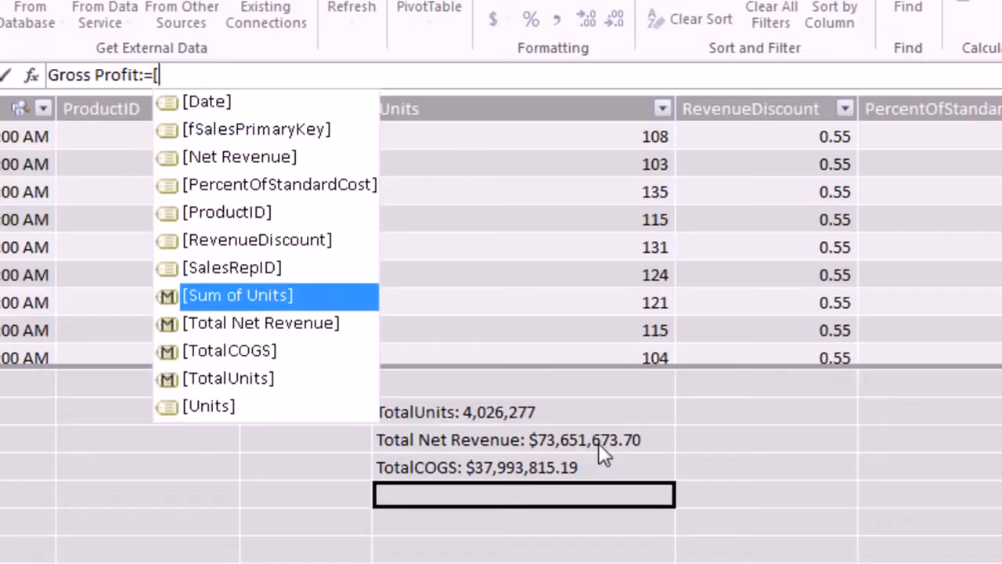
key(Down)
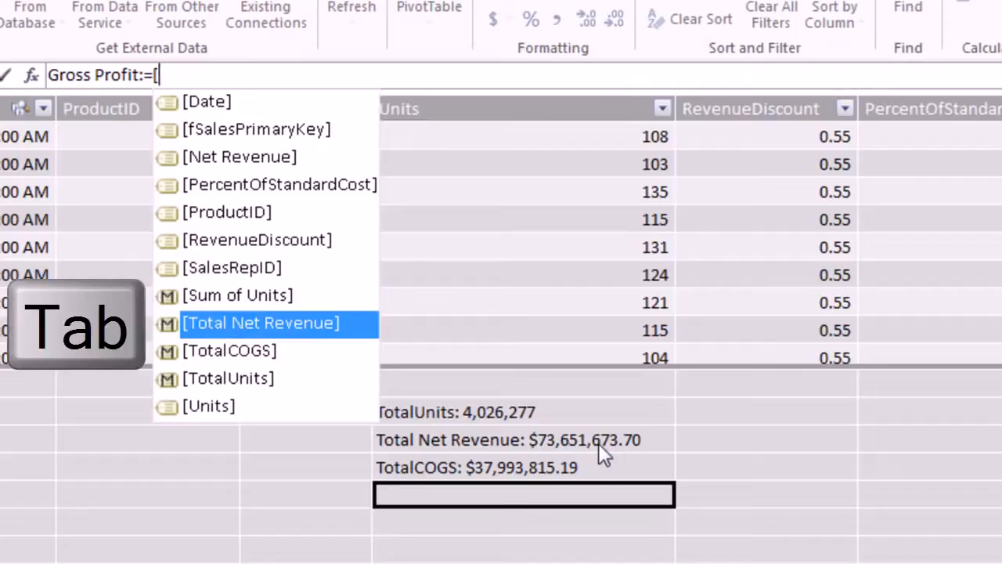
key(Tab)
text(-)
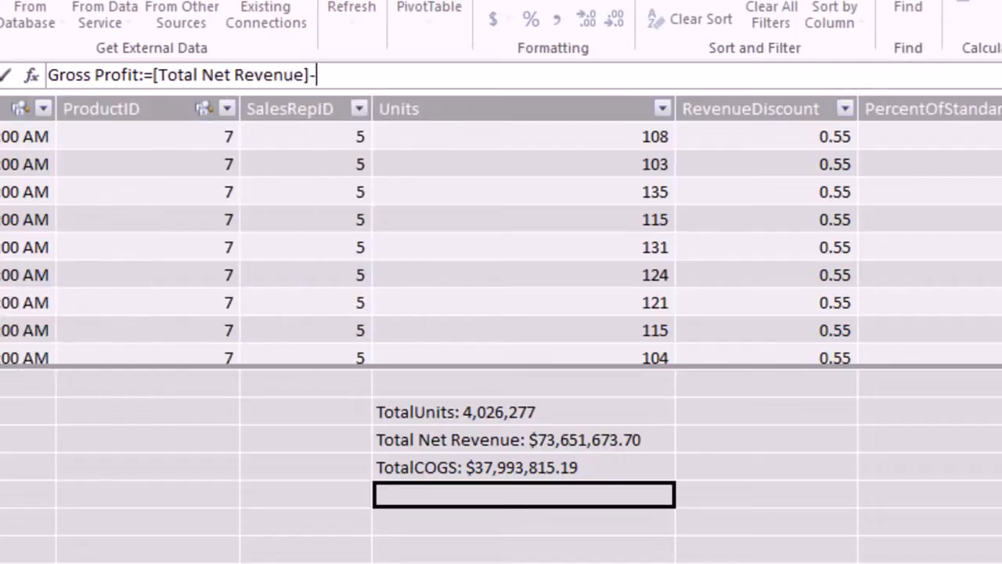
text([)
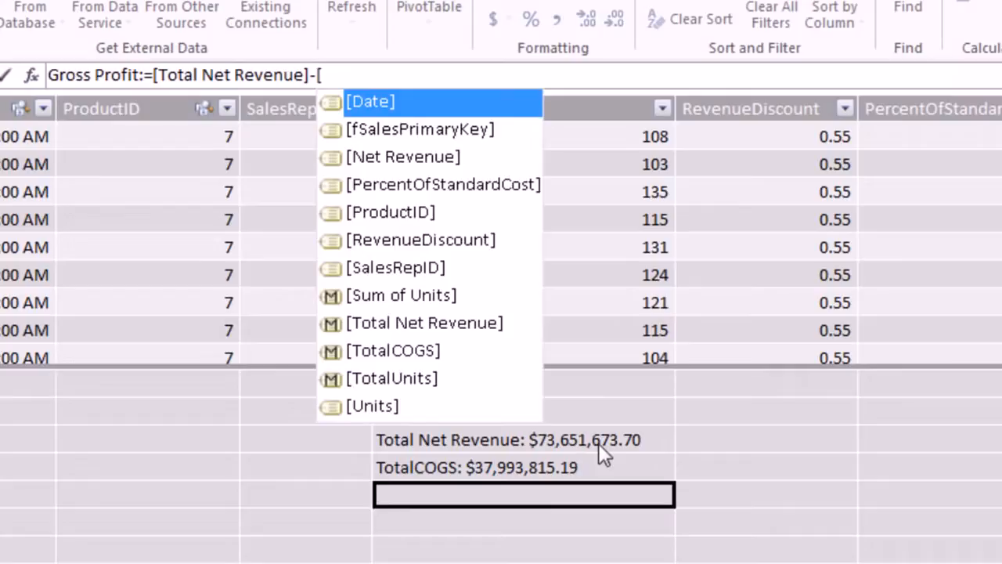
key(Down)
key(Down)
key(Down)
key(Down)
key(Down)
key(Down)
key(Down)
key(Down)
key(Down)
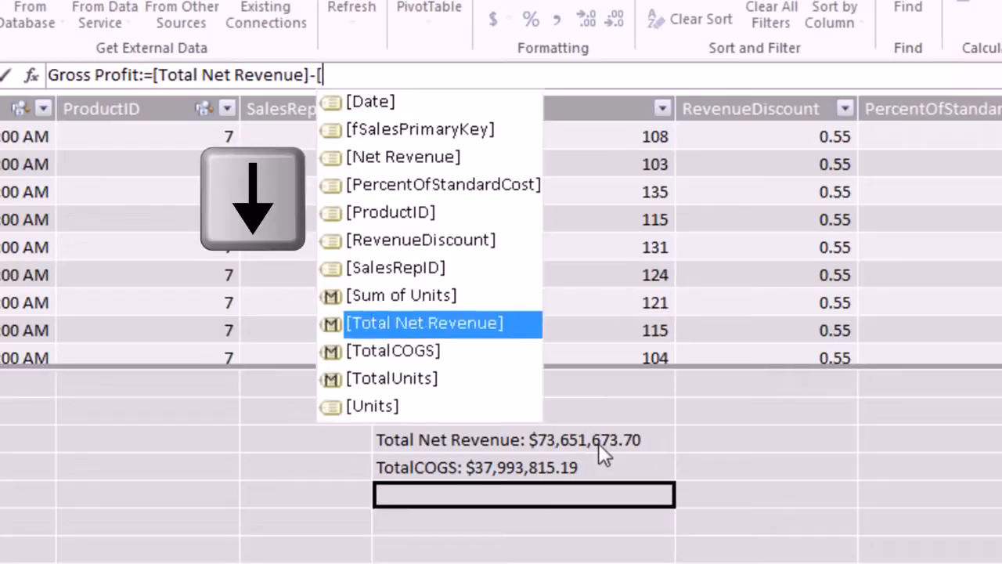
key(Tab)
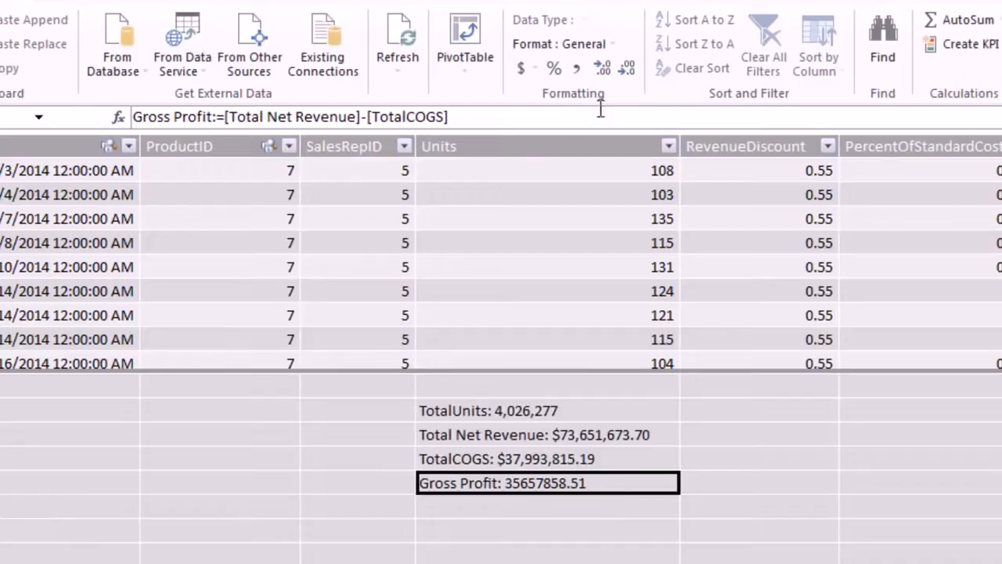
Format Gross Profit as English (United States) currency so it reads $35,657,858.51.
click(535, 68)
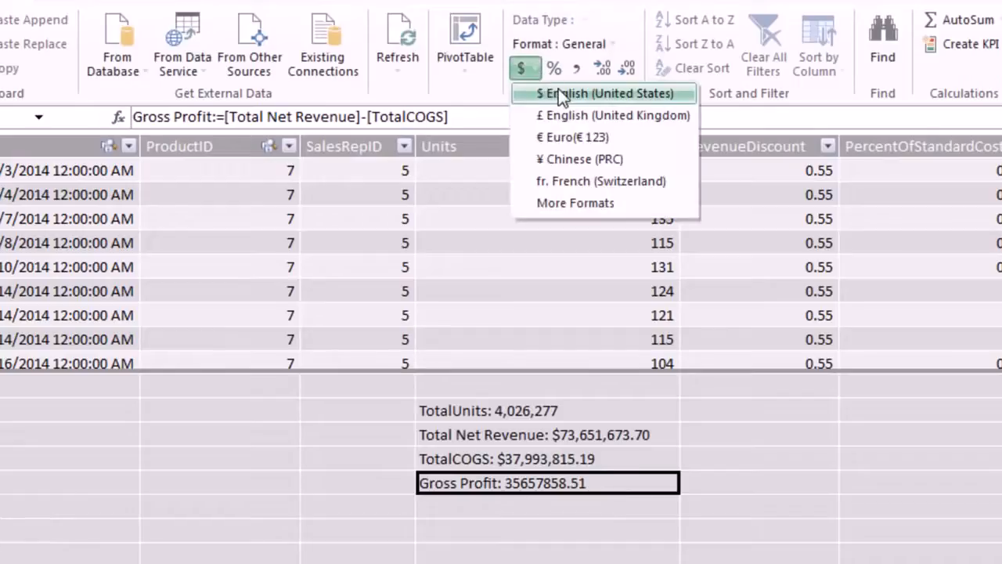
click(558, 90)
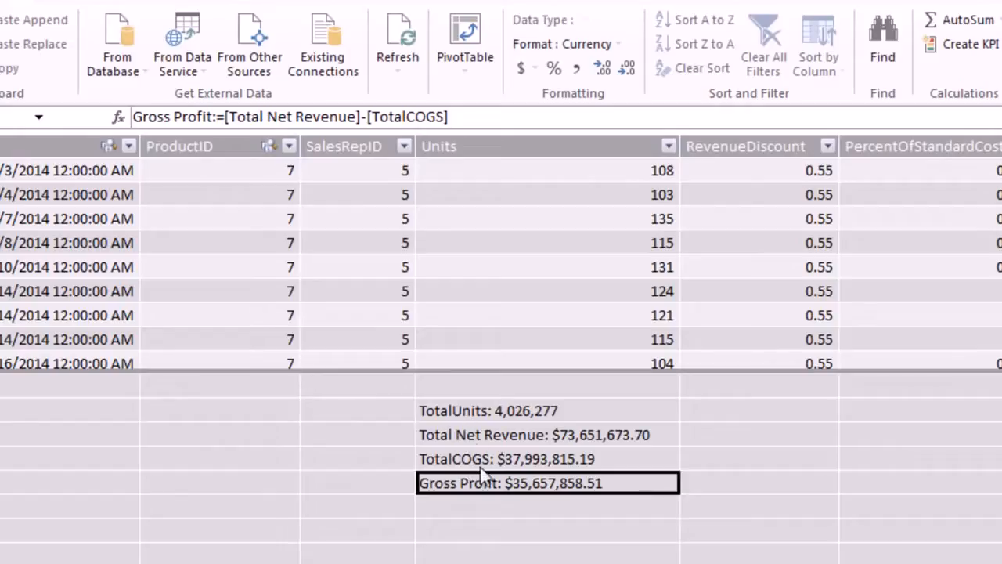
Rename the TotalUnits measure to Total Units.
click(452, 413)
click(165, 116)
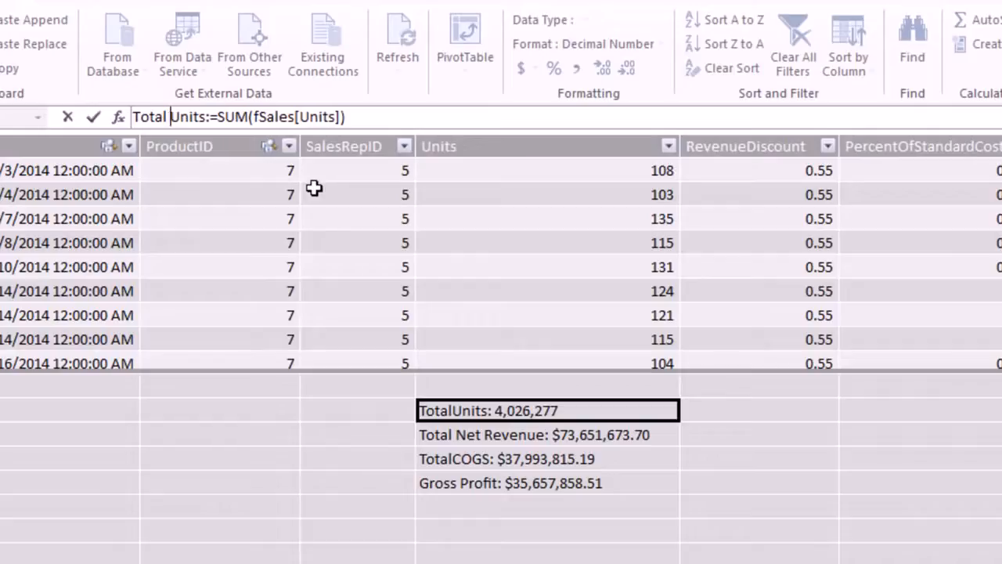
key(Return)
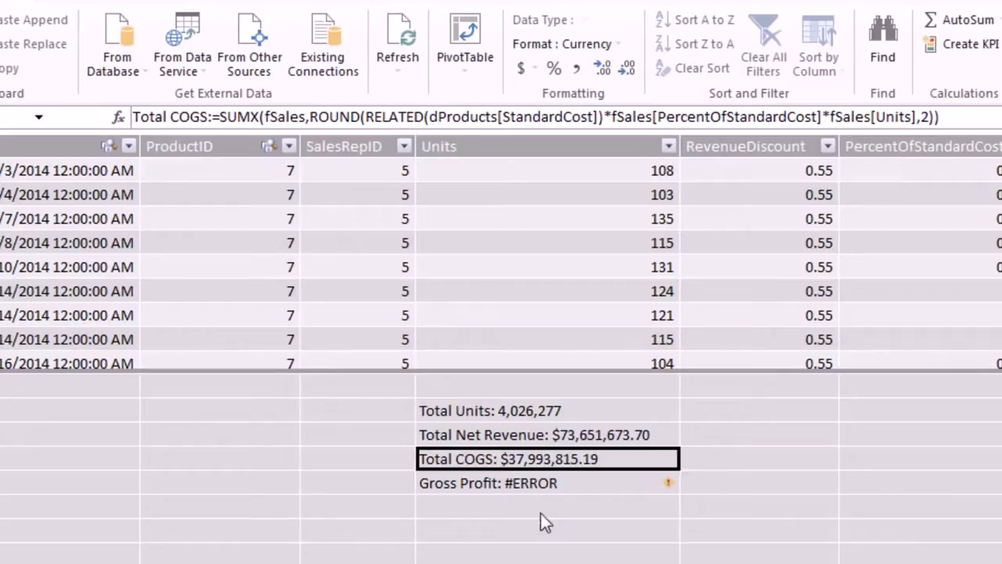
Replace [TotalCOGS] with [Total COGS] in the Gross Profit formula.
click(513, 483)
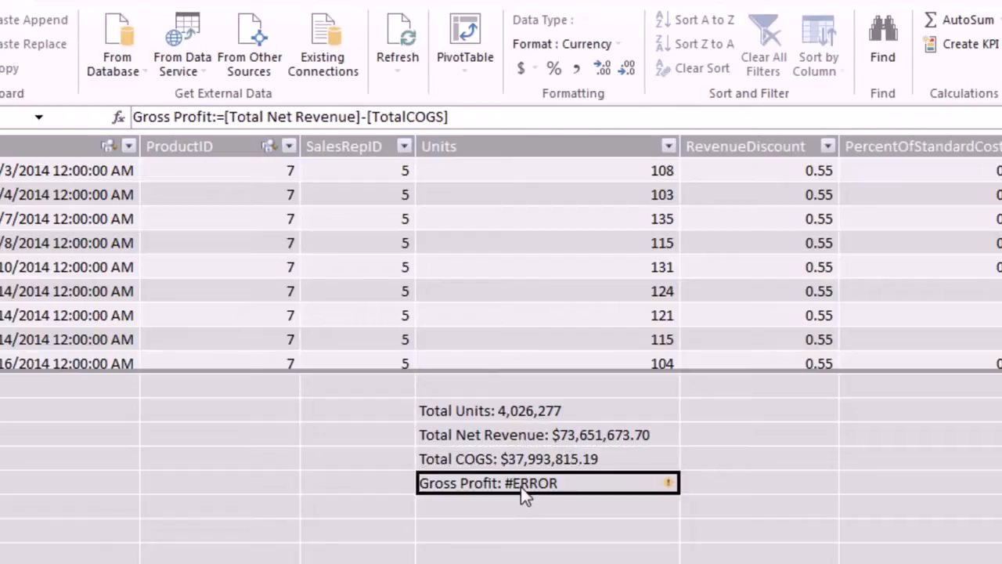
click(380, 116)
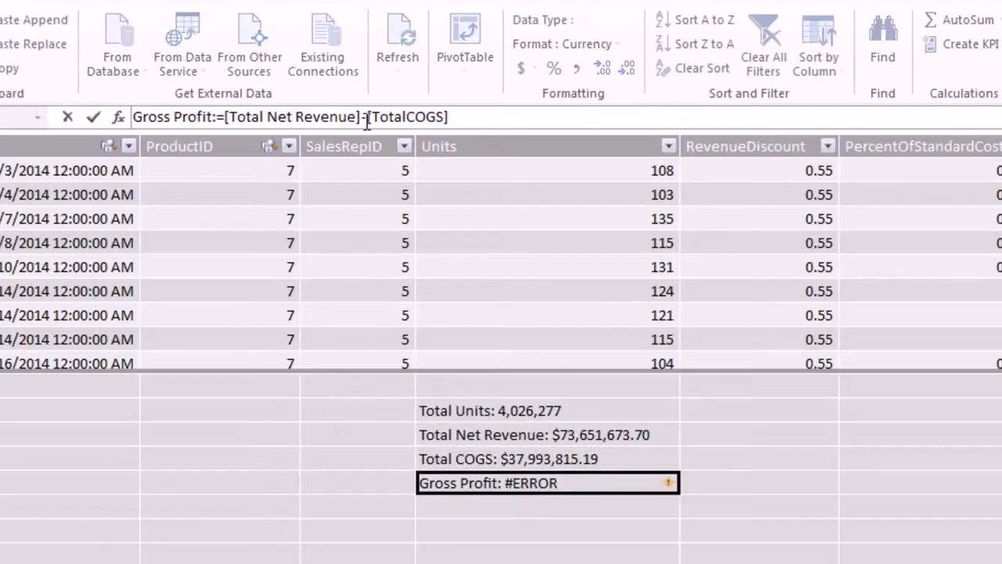
drag(368, 117, 474, 109)
text([)
key(Down)
key(Down)
key(Down)
key(Down)
key(Down)
key(Down)
key(Down)
key(Down)
key(Down)
key(Tab)
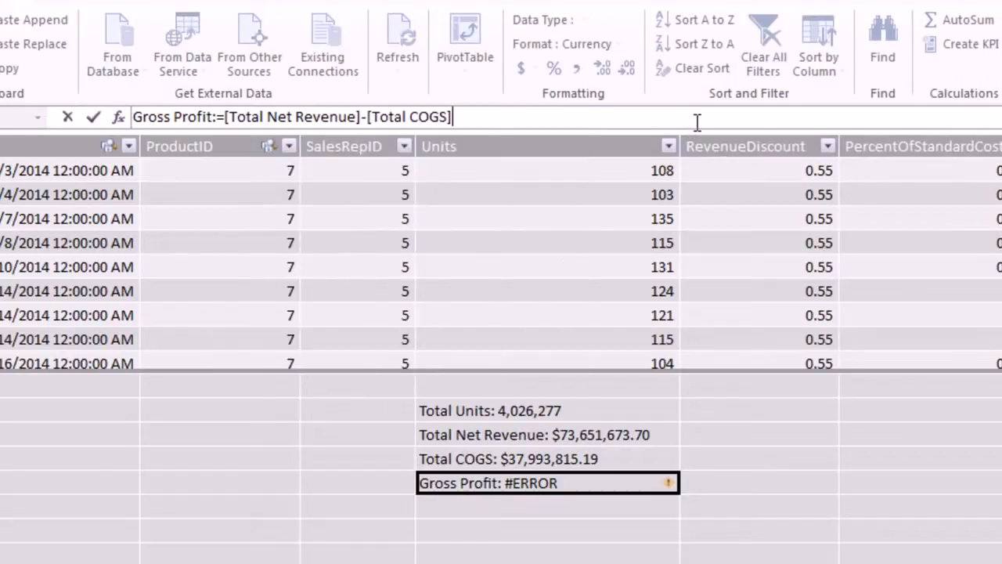
key(Return)
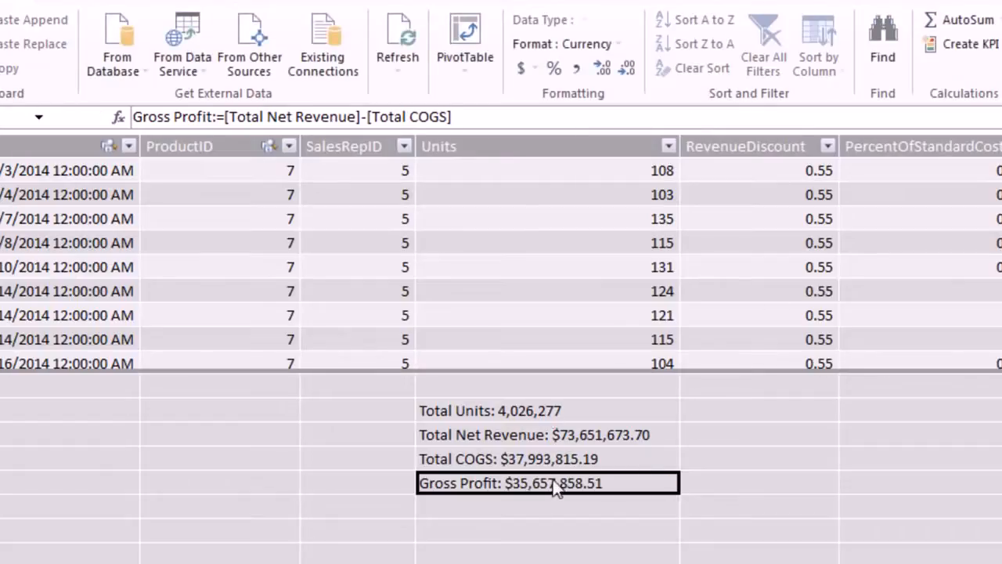
click(483, 504)
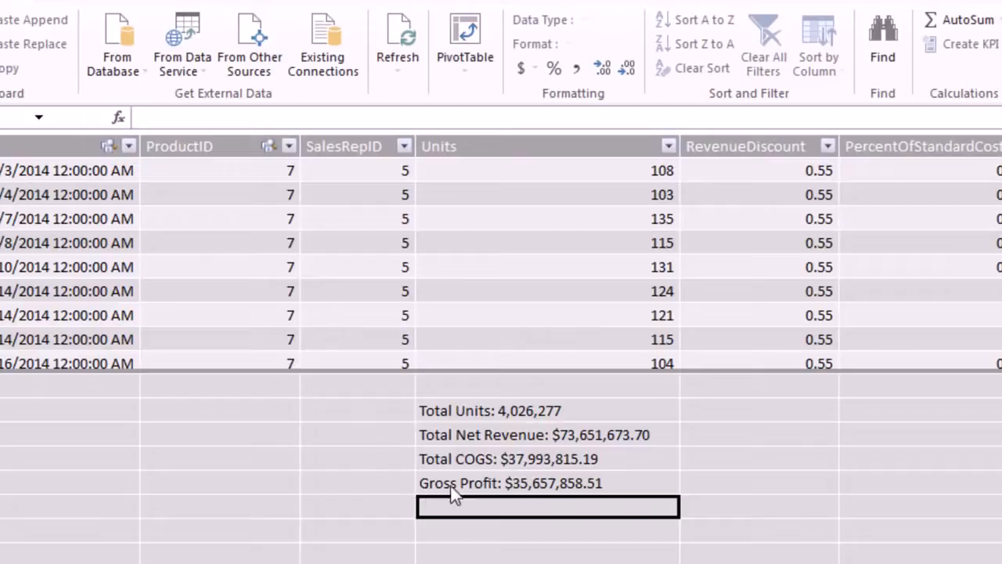
Start a Gross Profit Percentage measure using the DIVIDE function.
text(G)
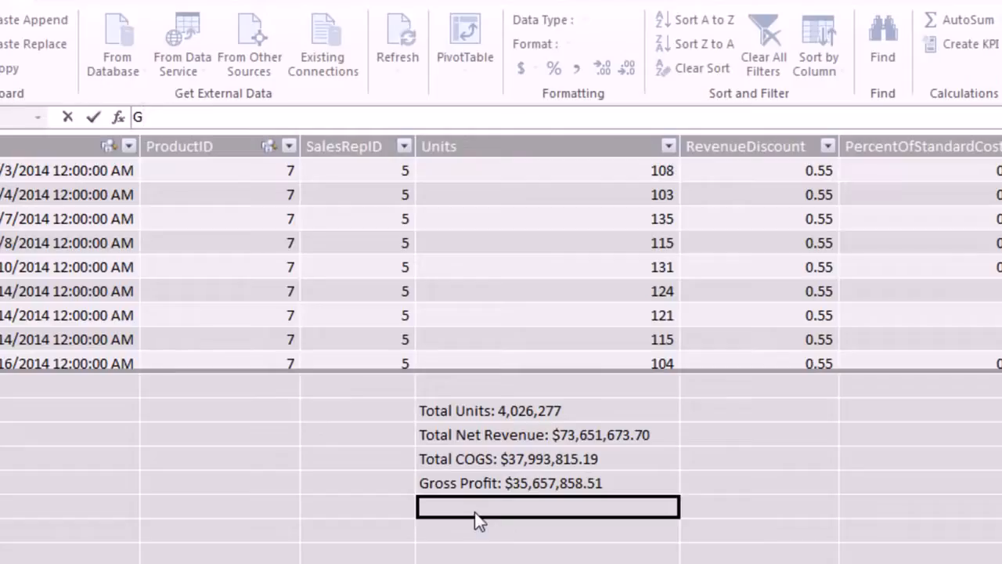
text(ross Profit Percentage:=)
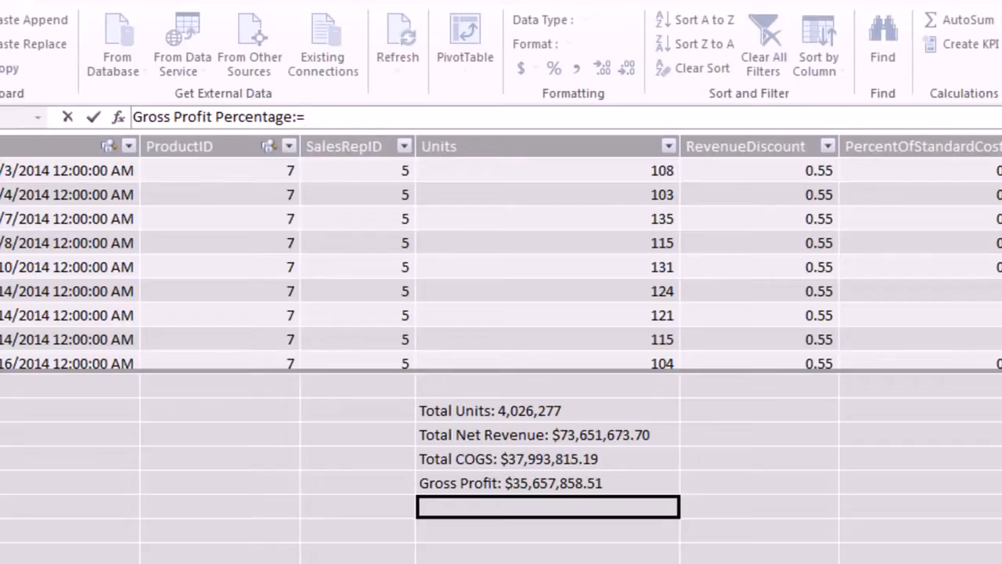
text(di)
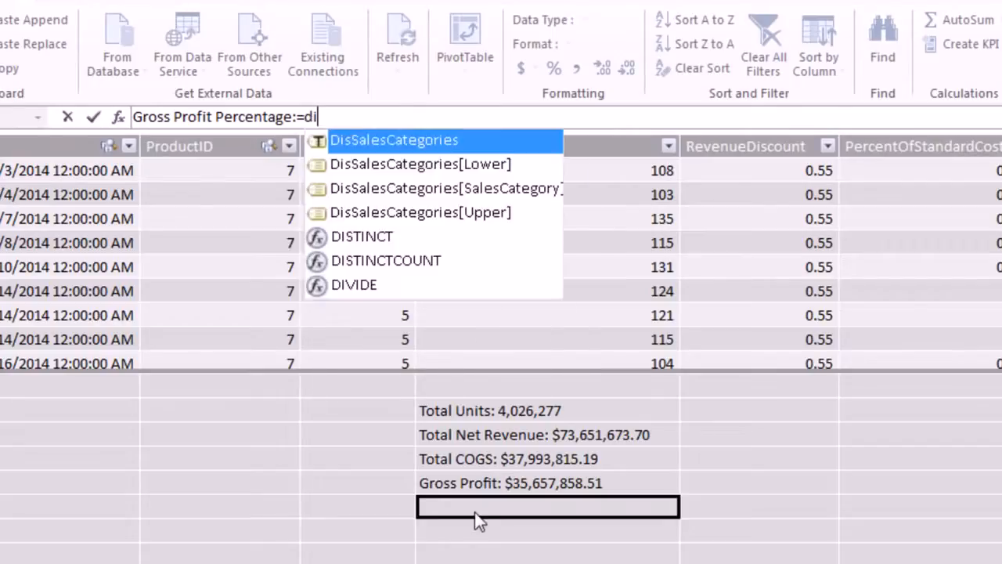
text(v)
key(Tab)
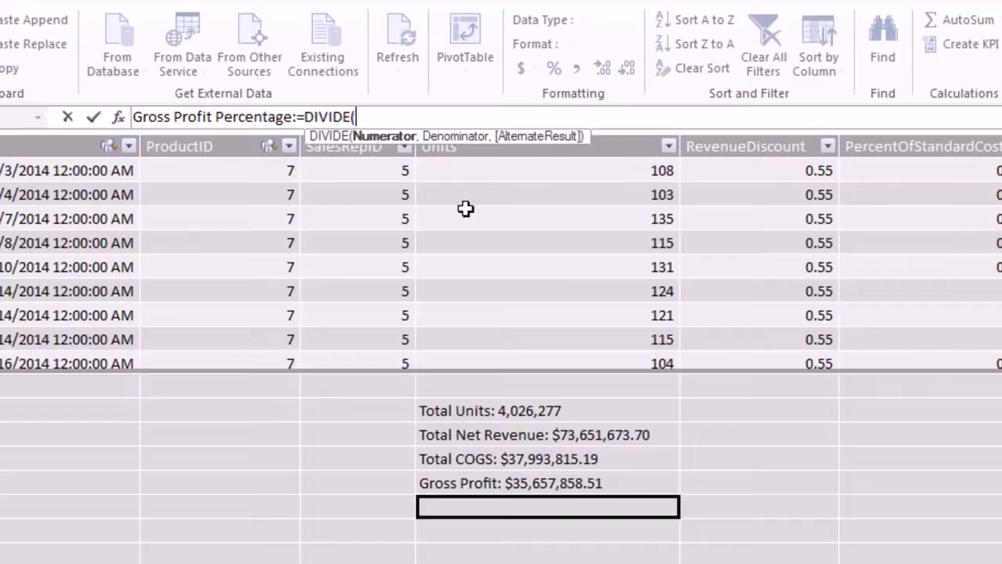
Divide [Gross Profit] by [Total Net Revenue] and commit the measure, returning 0.48414186.
text([)
key(Down)
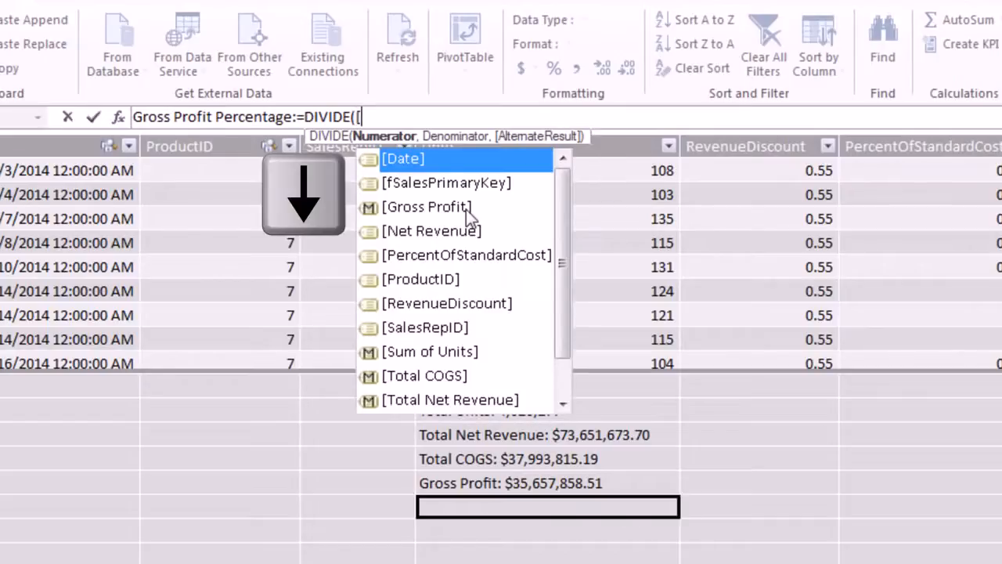
key(Down)
key(Down)
key(Tab)
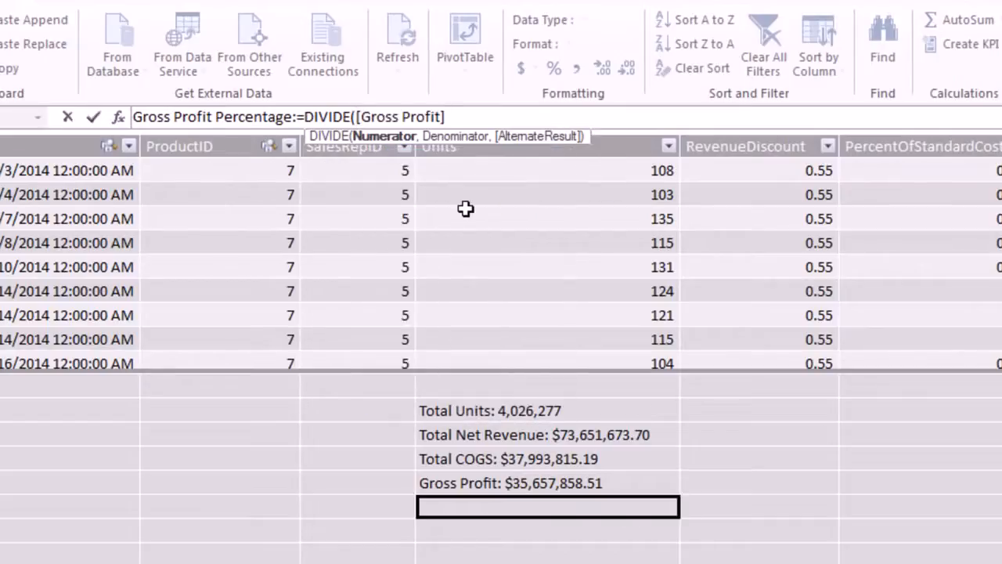
text(,)
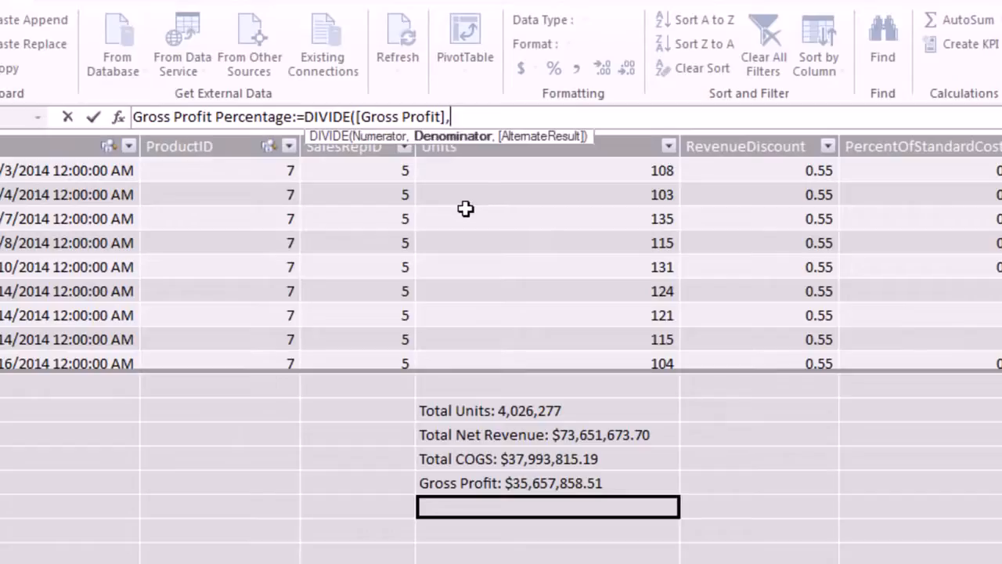
text([)
key(Down)
key(Down)
key(Down)
key(Down)
key(Down)
key(Down)
key(Down)
key(Down)
key(Down)
key(Down)
key(Down)
key(Up)
key(Up)
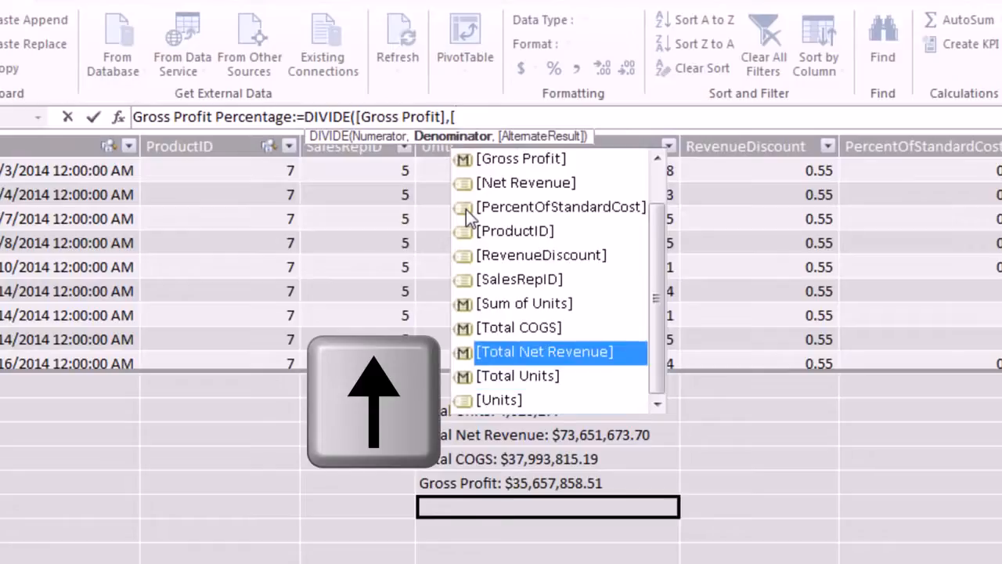
key(Tab)
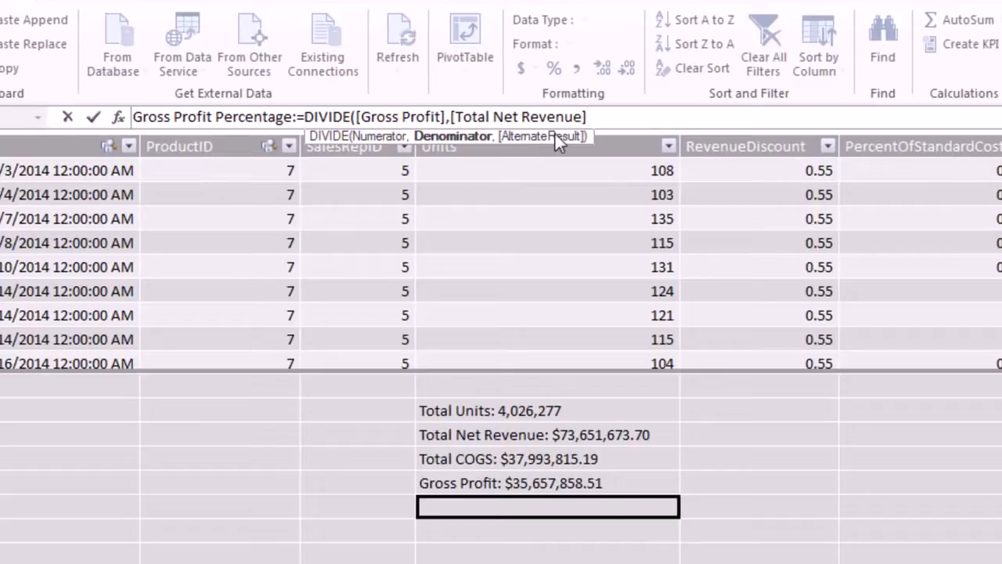
text())
key(Return)
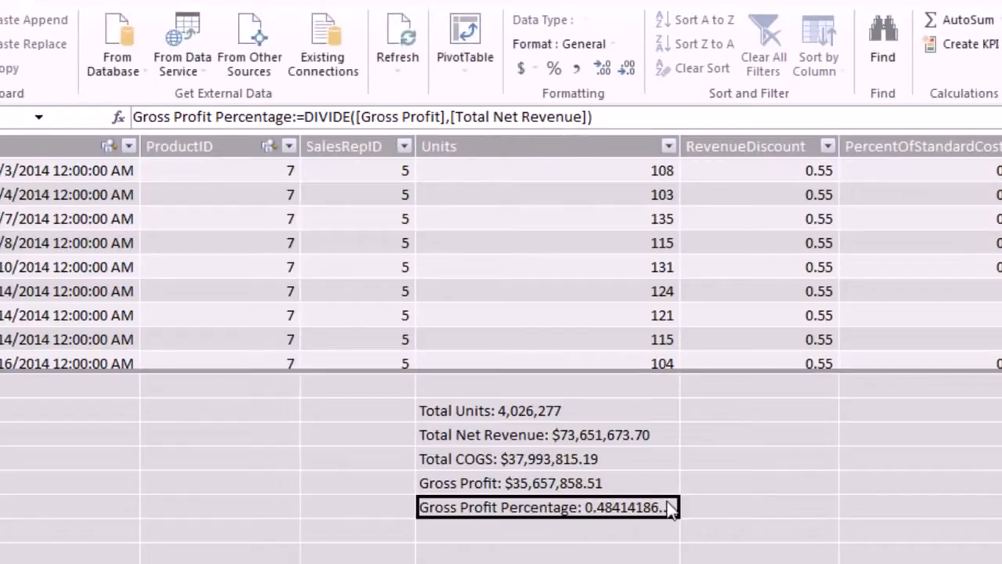
Format Gross Profit Percentage as a percentage, showing 48.41 %.
click(556, 74)
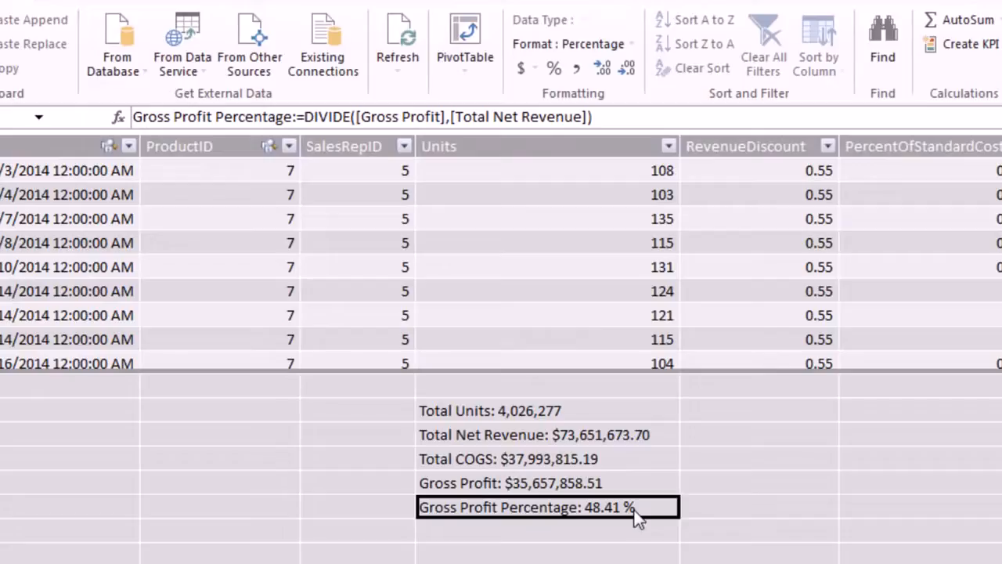
Start a new PivotTable in Excel from the Power Pivot data model.
click(466, 34)
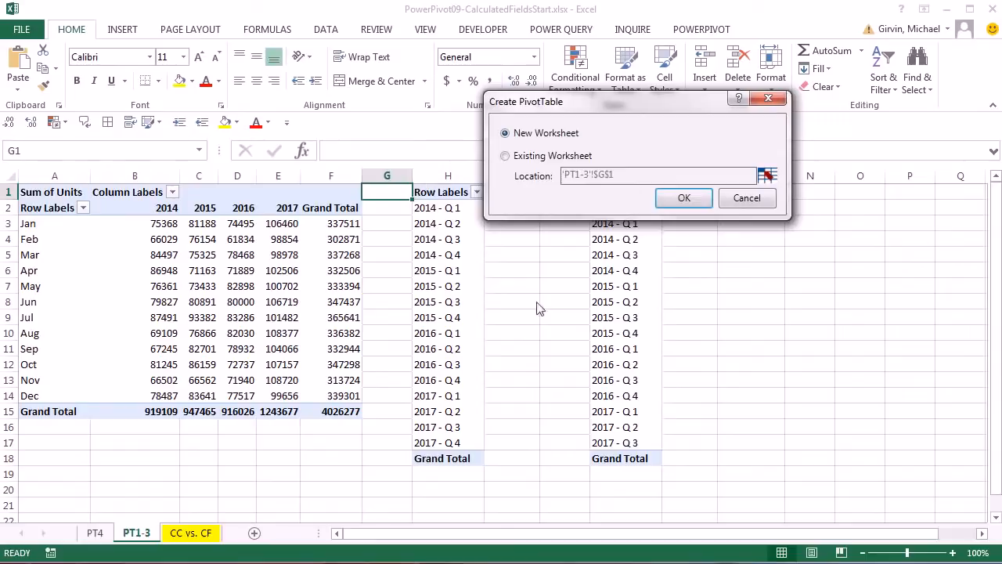
Place the PivotTable on a new worksheet named PT5.
click(684, 198)
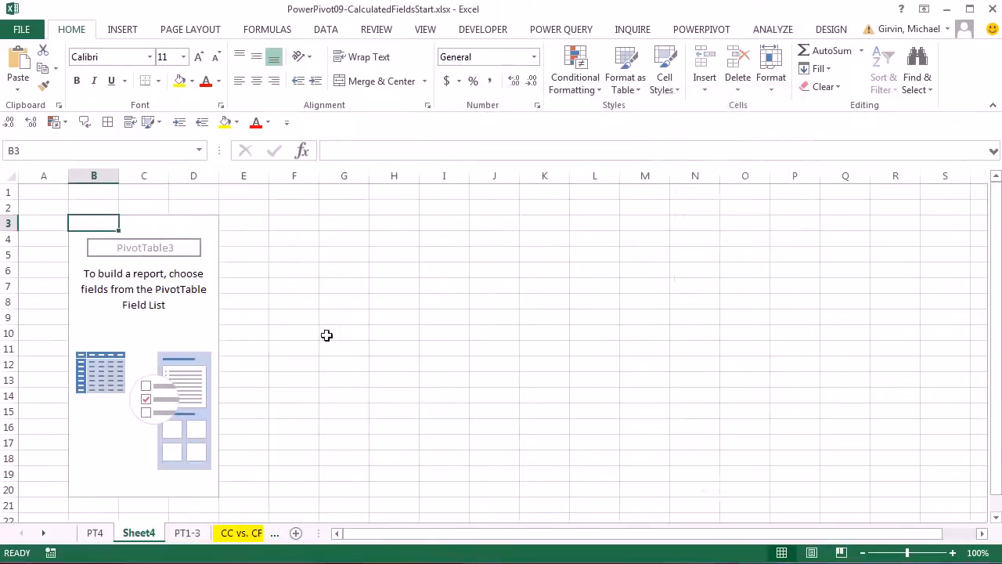
double_click(139, 540)
text(PT5)
key(Return)
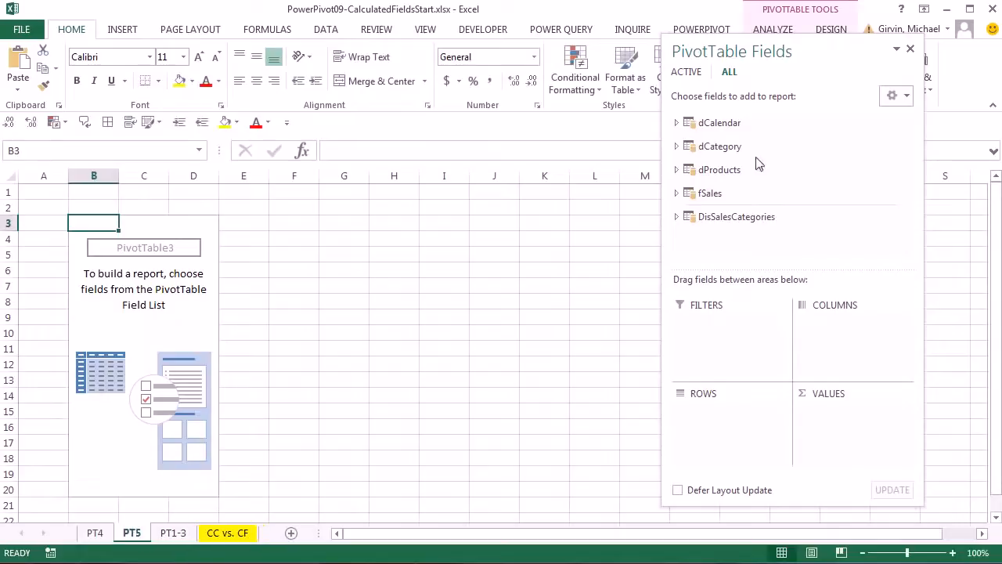
Lay out the pivot with dCalendar Month on rows and Year (2014–2017) across columns.
drag(831, 54, 458, 35)
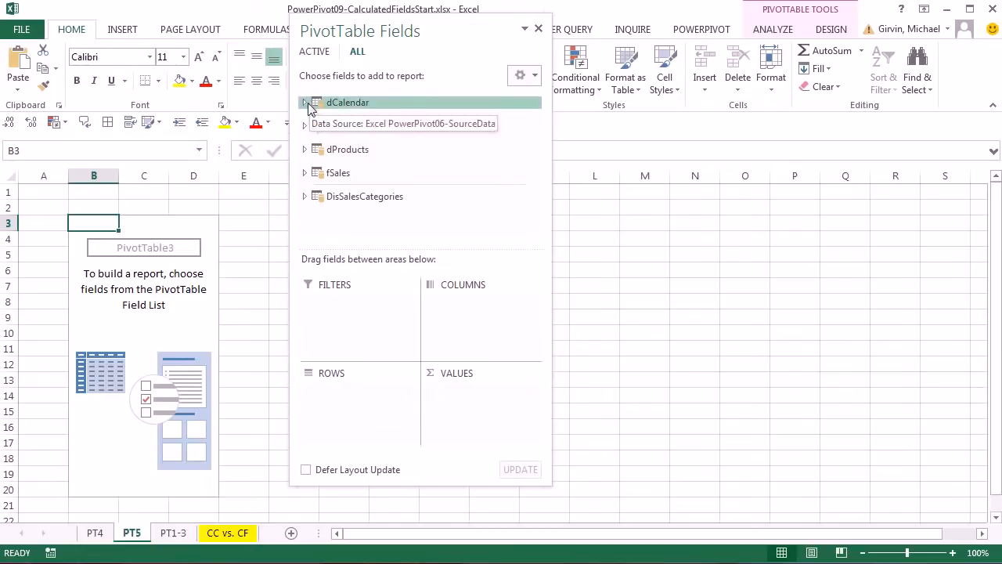
click(306, 102)
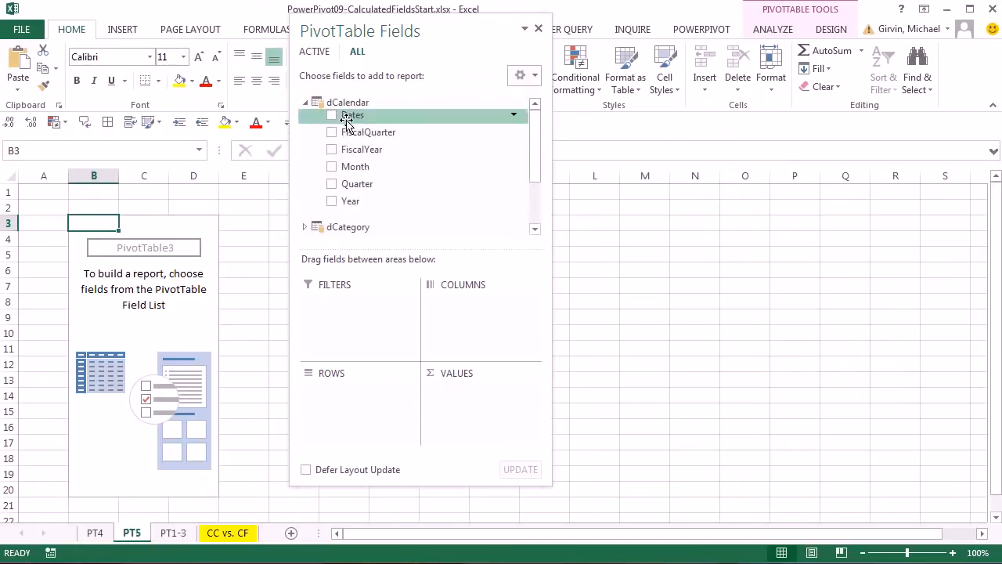
drag(347, 166, 345, 415)
drag(410, 205, 467, 299)
drag(462, 35, 614, 27)
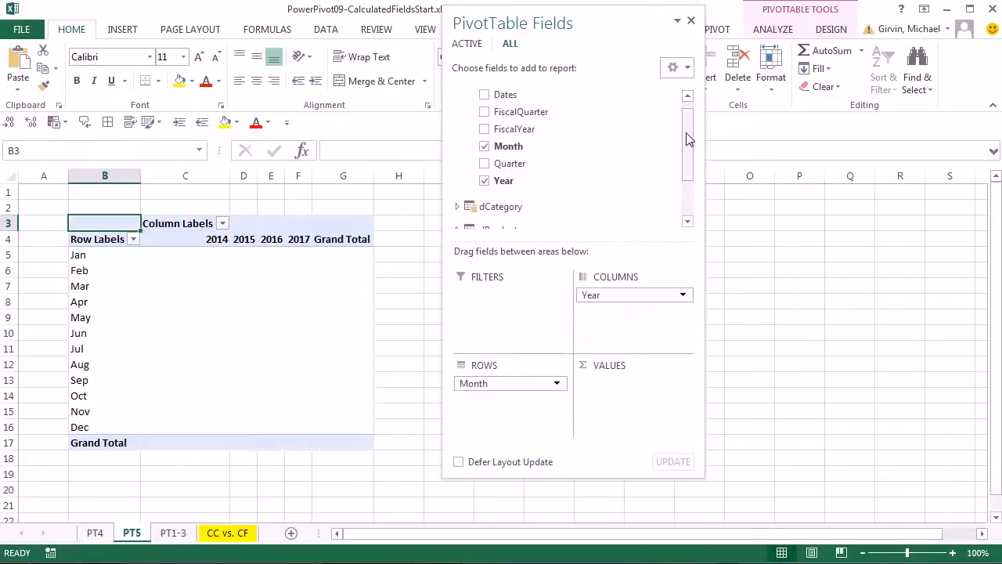
drag(687, 138, 685, 217)
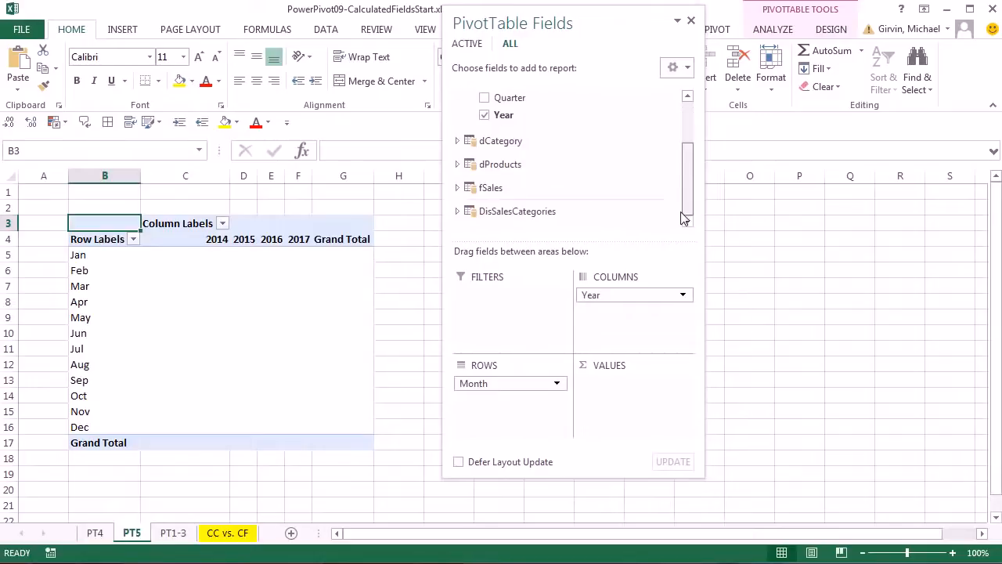
Add fSales Total Net Revenue as values and check the April 2015 and September 2016 figures.
click(458, 187)
scroll(532, 174, down, 1)
scroll(535, 176, down, 2)
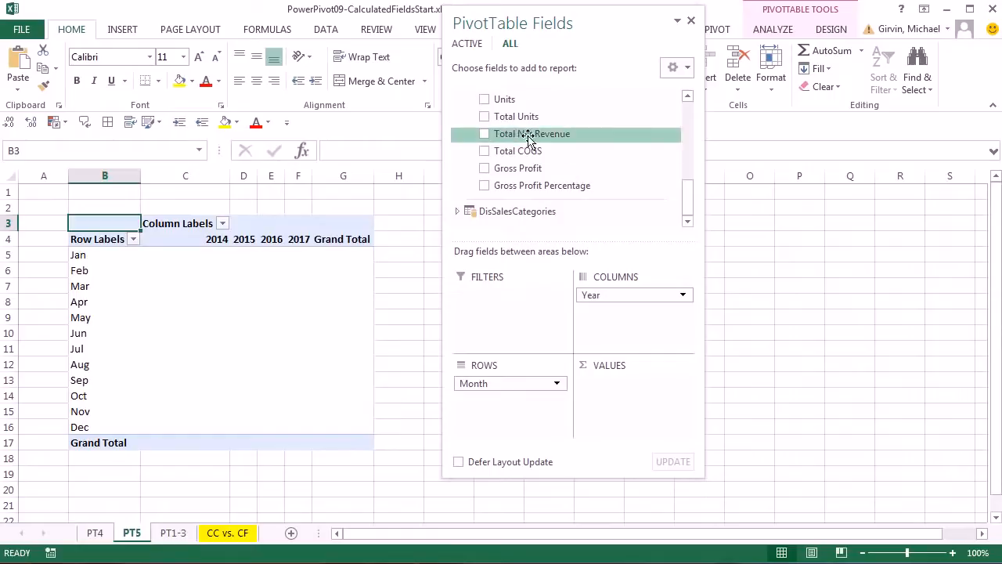
drag(514, 130, 619, 395)
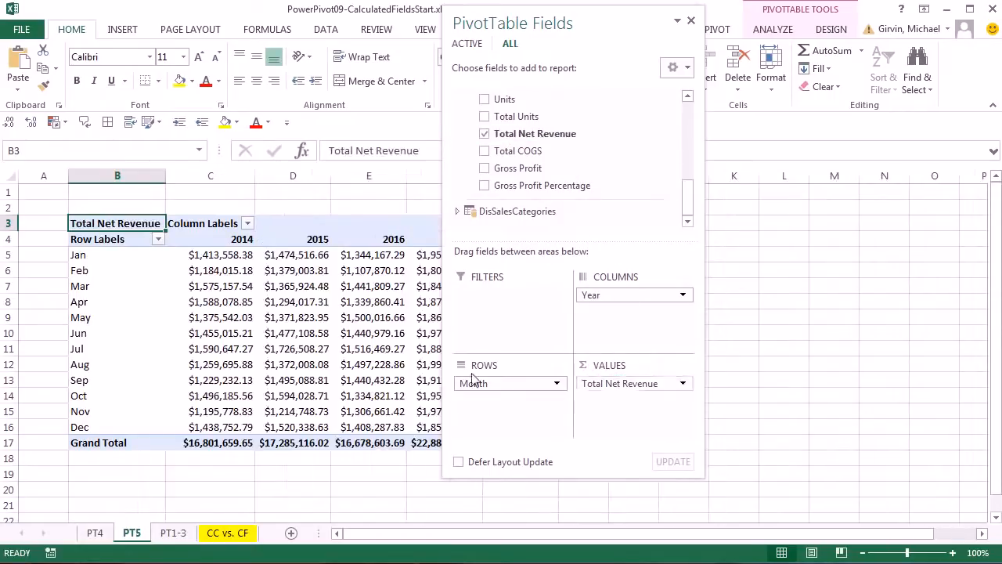
click(275, 306)
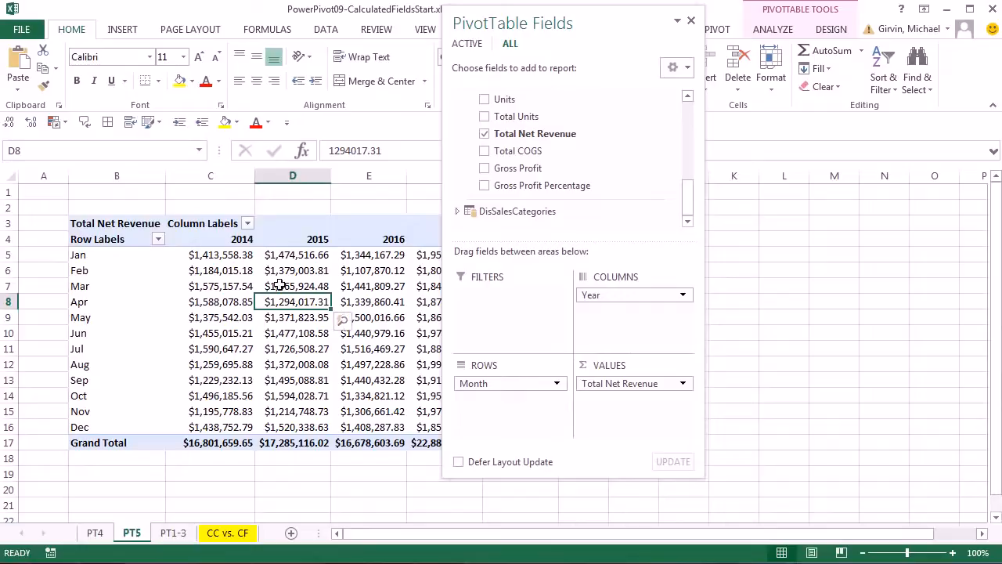
mouse_move(292, 303)
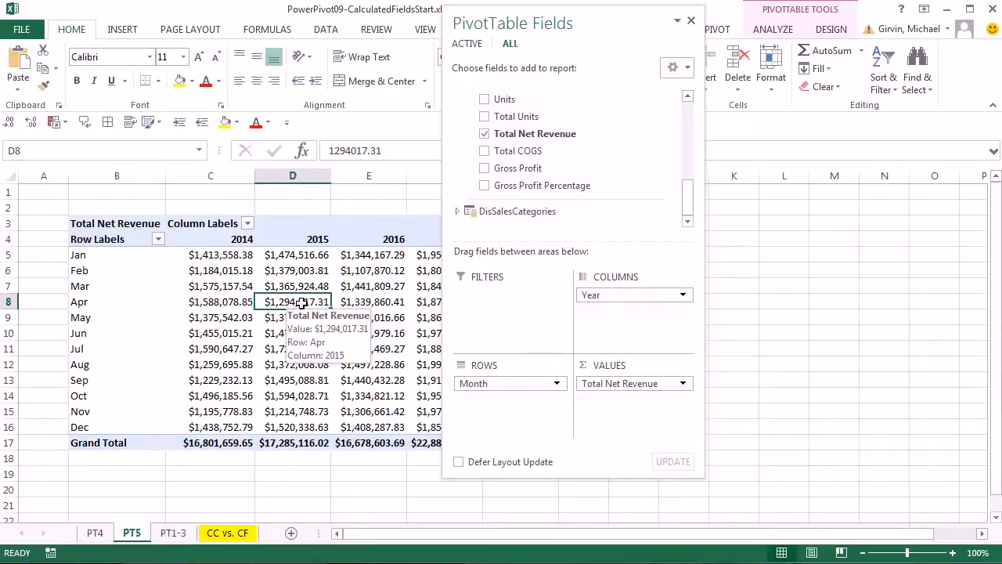
click(367, 384)
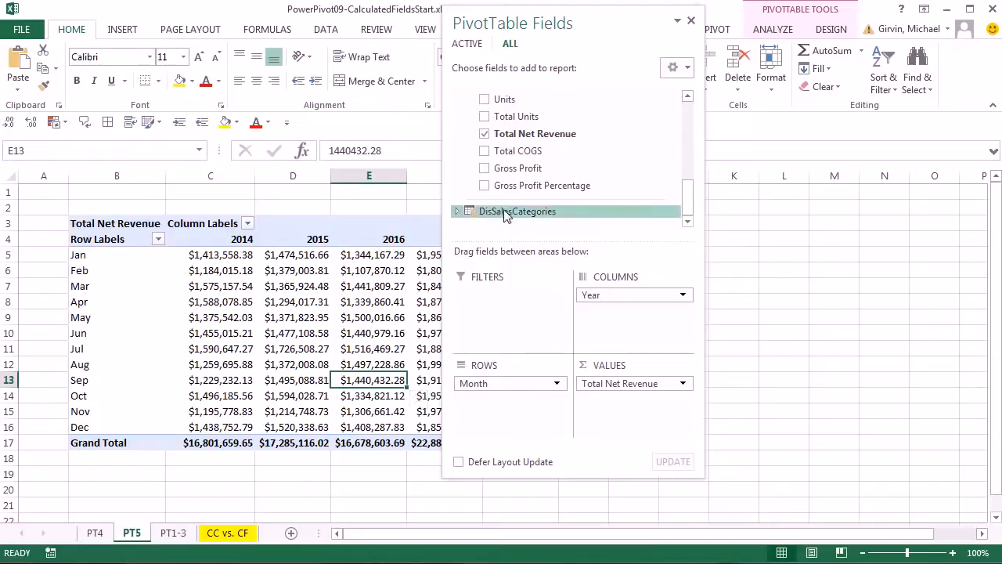
Add Total COGS, Gross Profit and Gross Profit Percentage to the pivot values.
drag(503, 151, 600, 407)
click(485, 169)
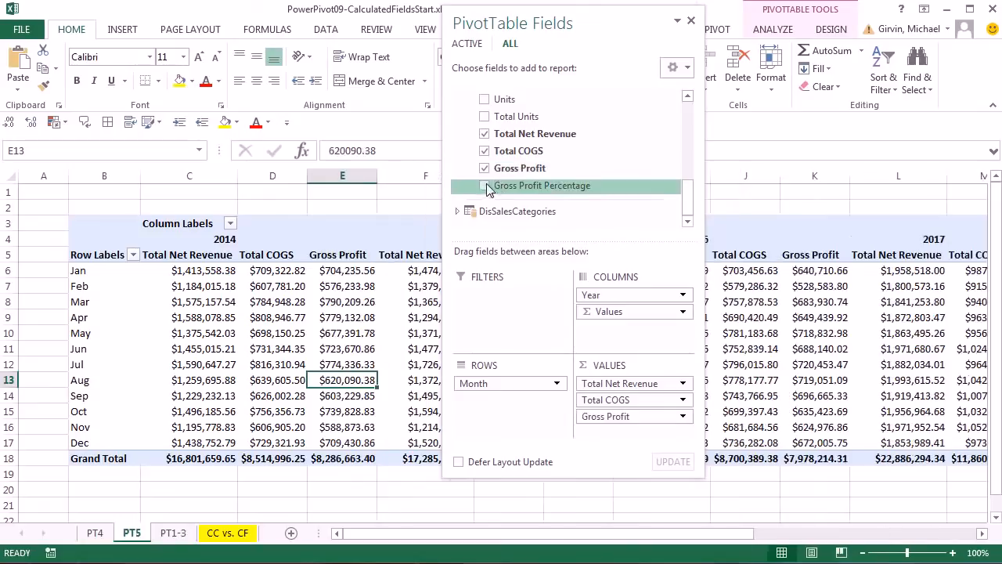
click(485, 186)
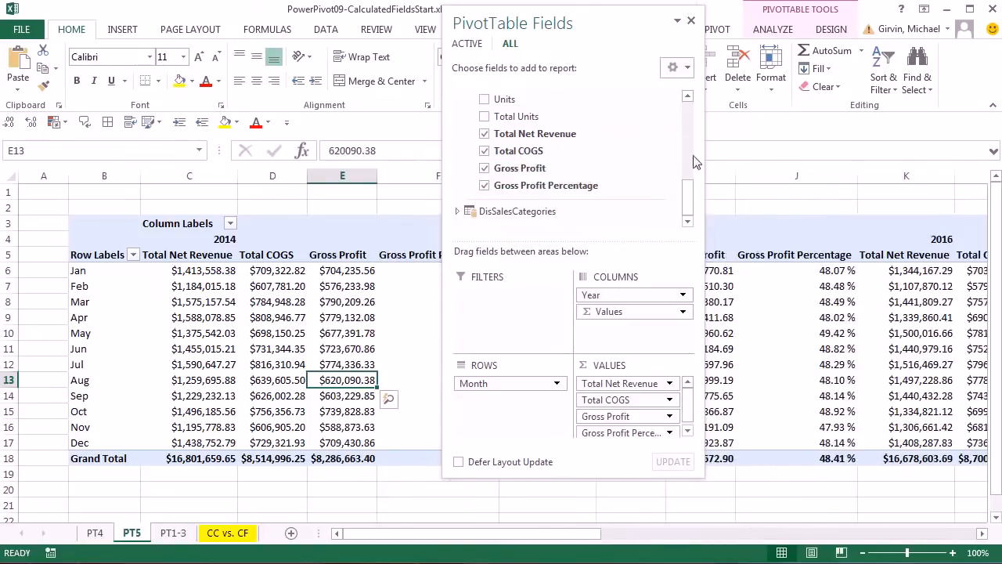
Move Σ Values to rows under Month and check the January 2015 gross profit percentage.
drag(622, 29, 733, 50)
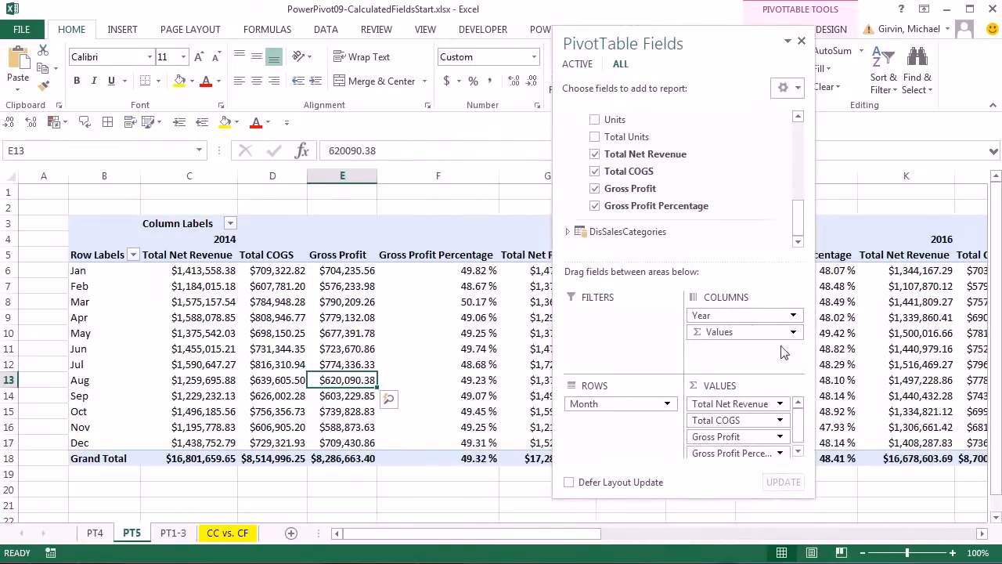
drag(714, 335, 593, 420)
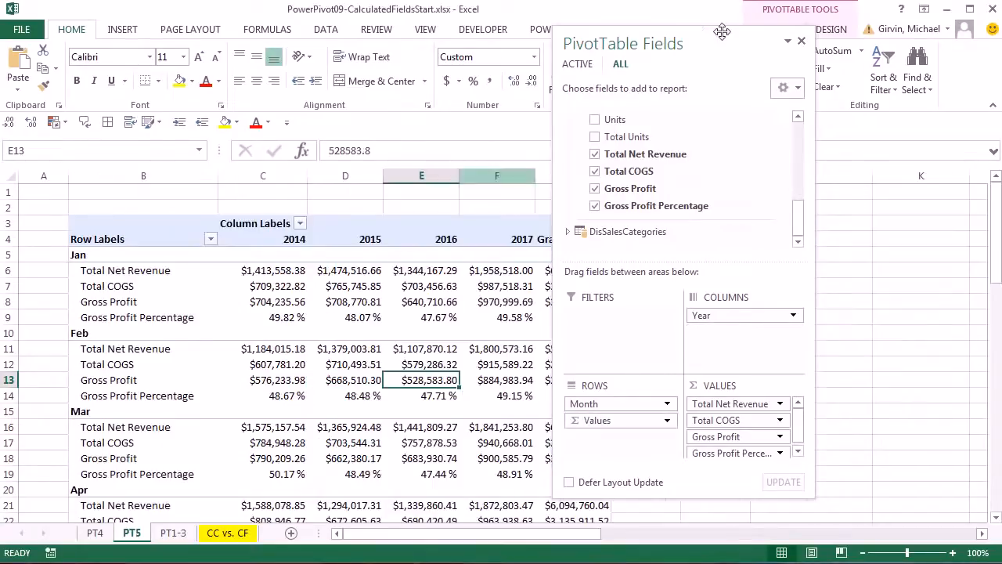
drag(703, 46, 831, 58)
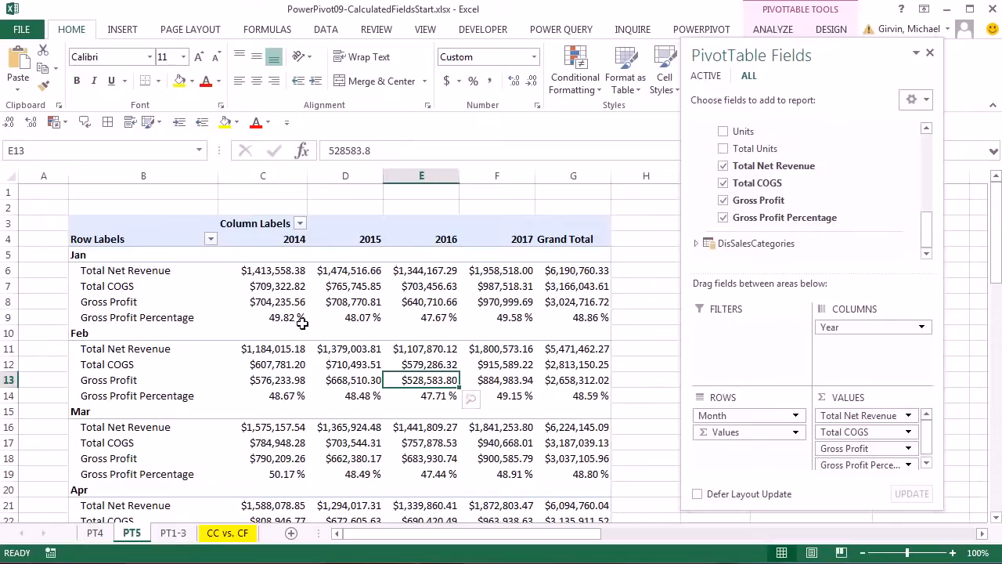
click(356, 317)
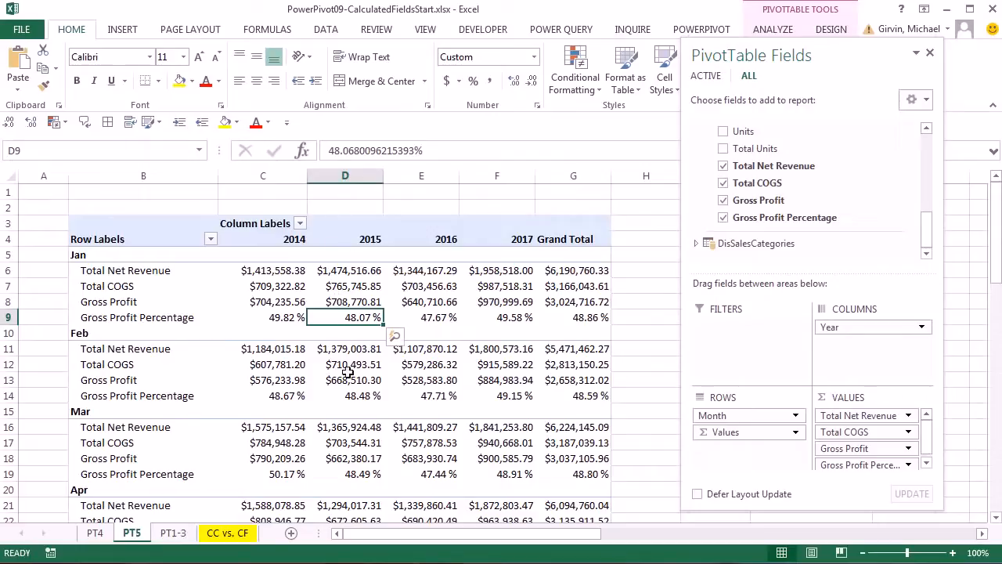
click(370, 239)
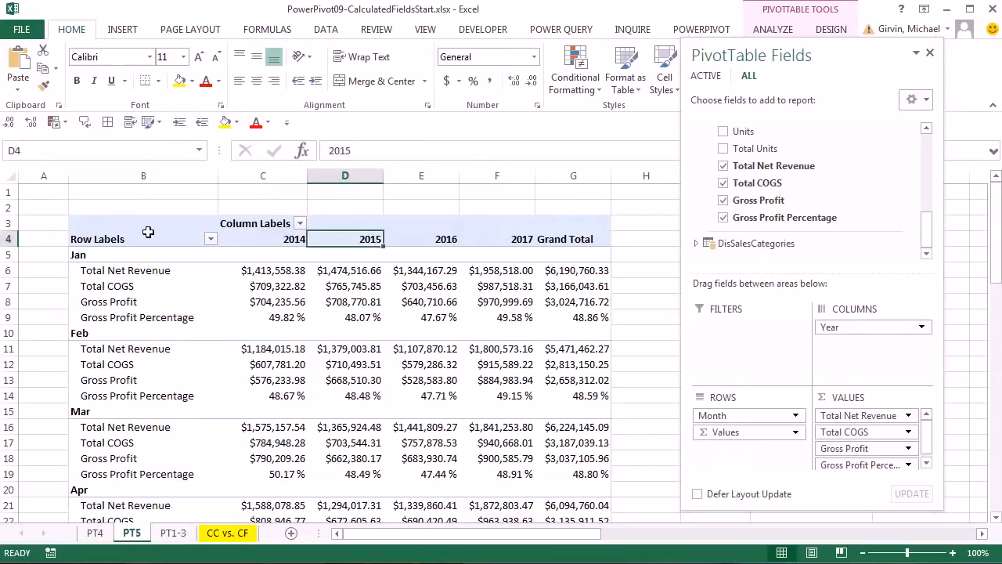
click(94, 259)
click(357, 319)
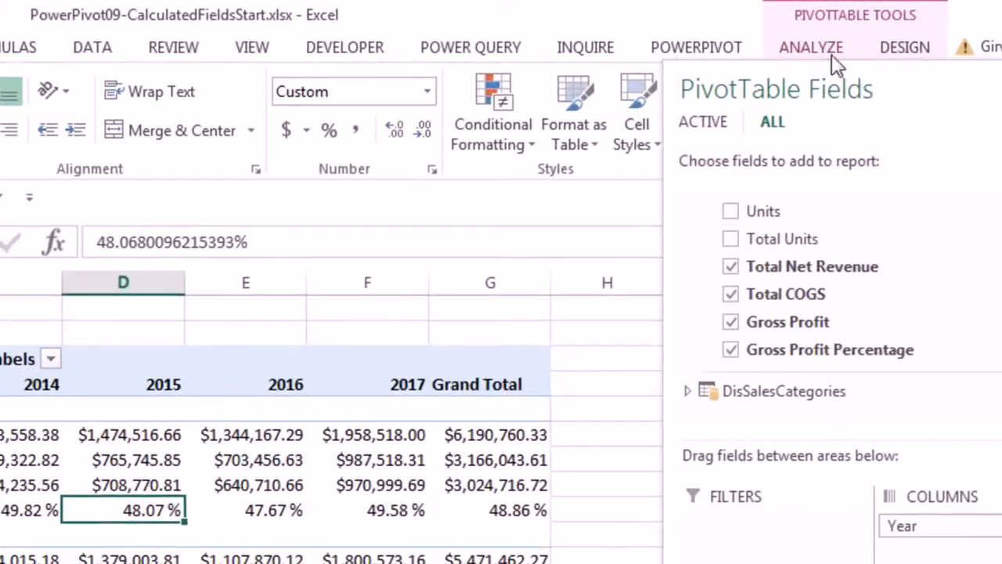
drag(883, 80, 924, 106)
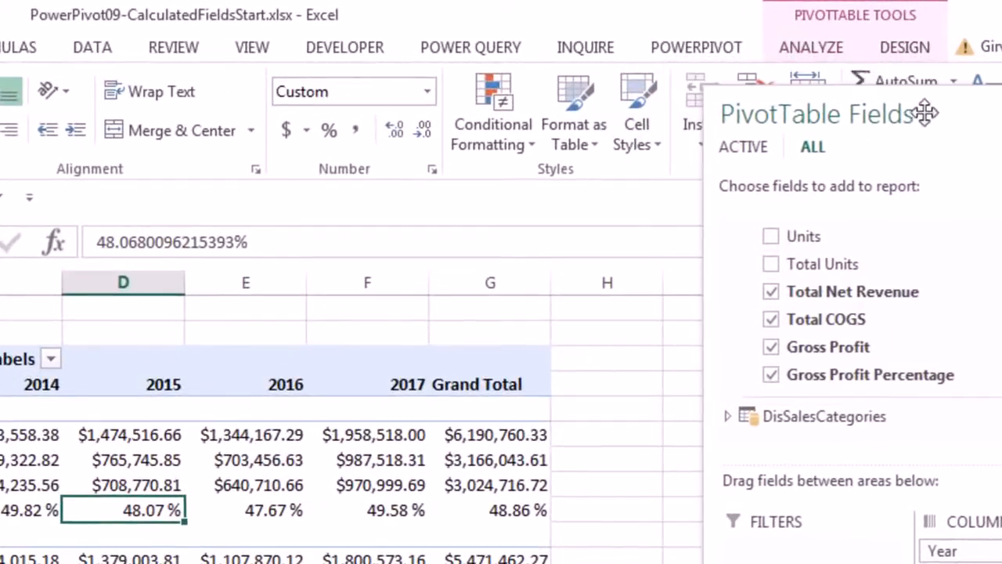
Insert Color and ProductName slicers, choosing the fields from the ALL tables list.
click(832, 52)
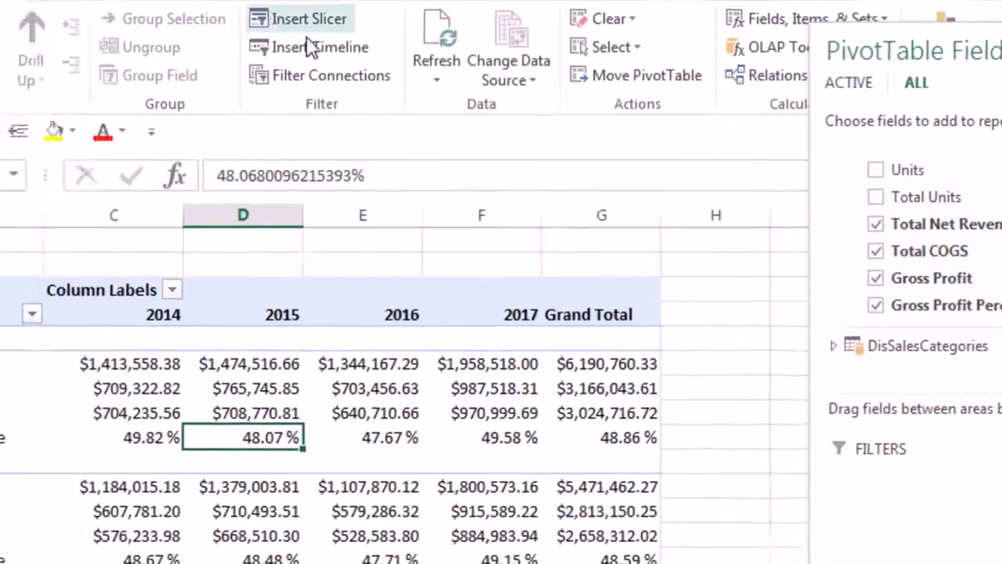
click(180, 80)
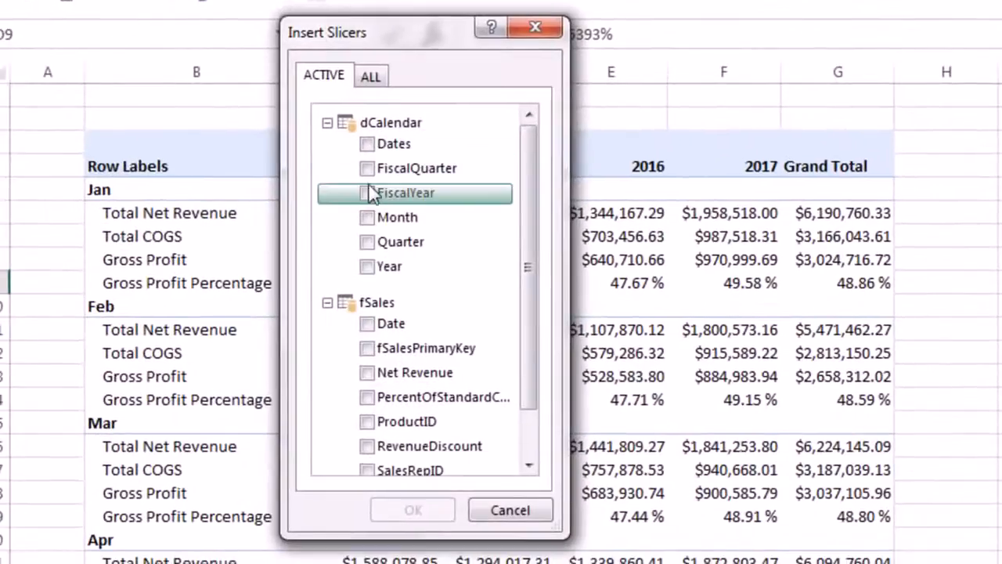
click(360, 87)
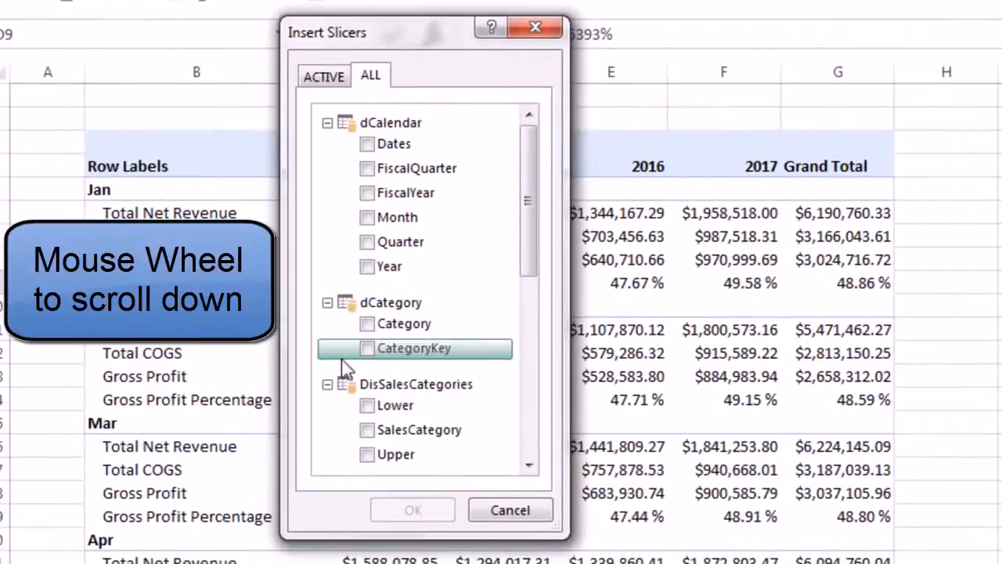
scroll(348, 372, down, 4)
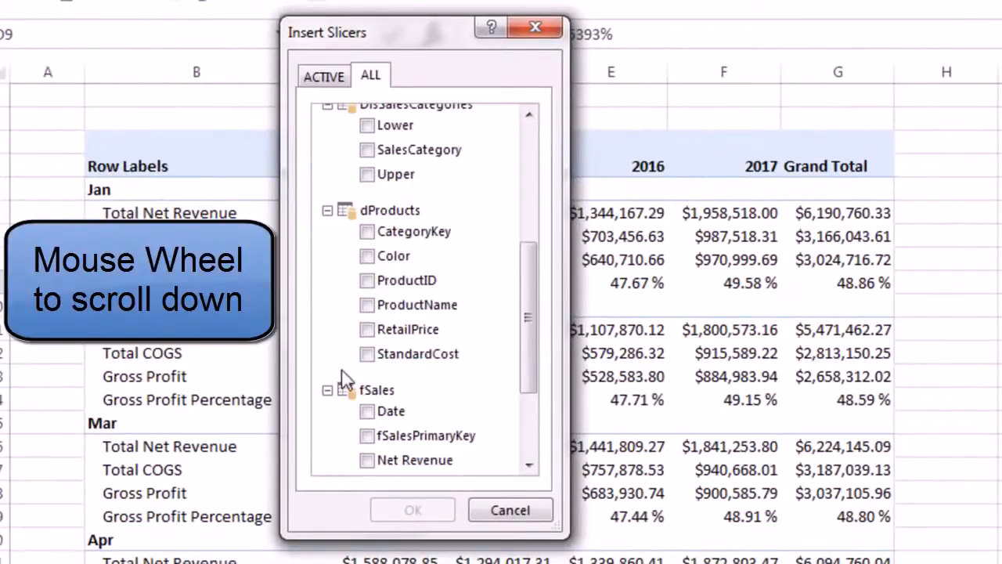
click(368, 258)
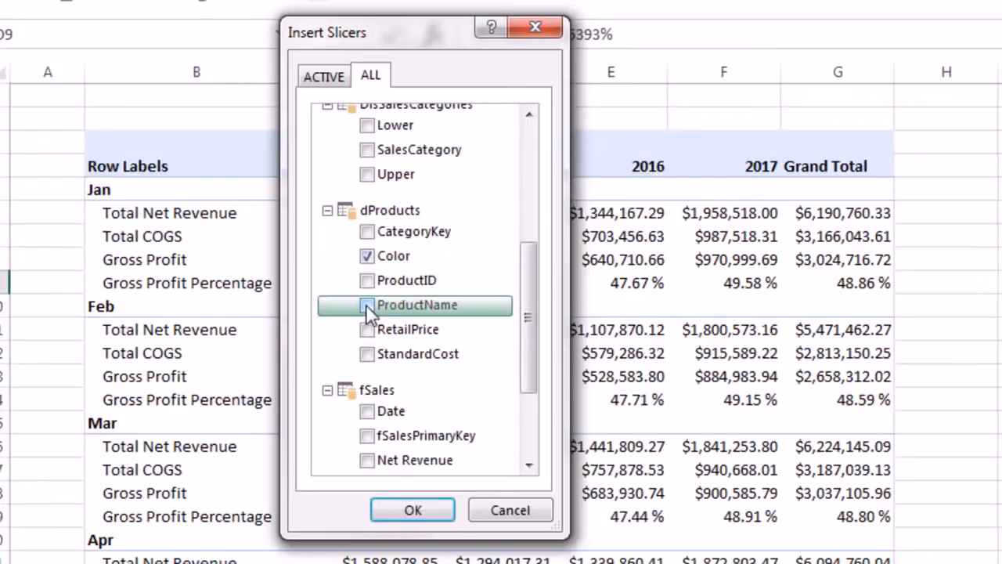
click(413, 510)
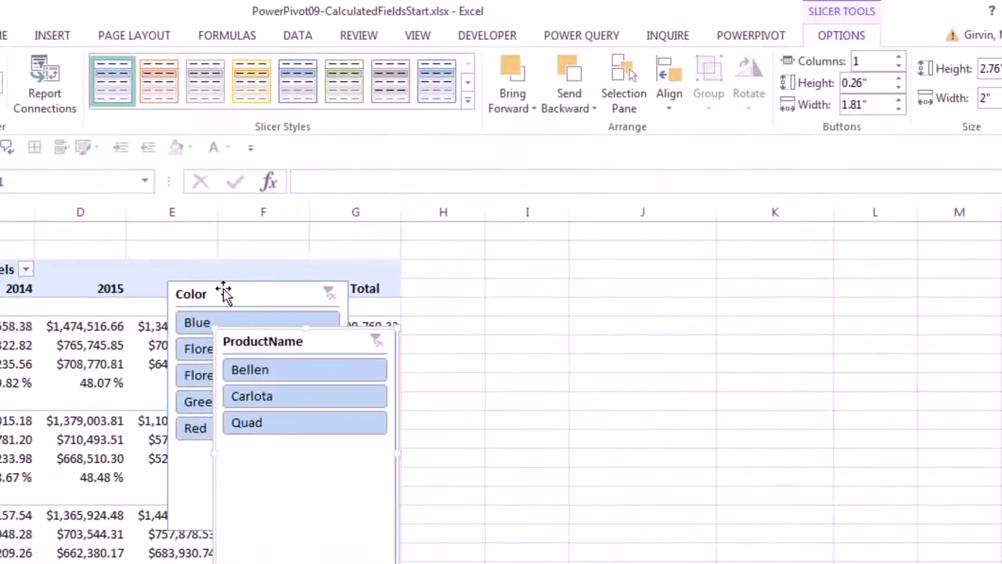
Move the Color slicer off the pivot, shrink it and give it a grey style.
drag(608, 209, 912, 192)
drag(598, 519, 538, 439)
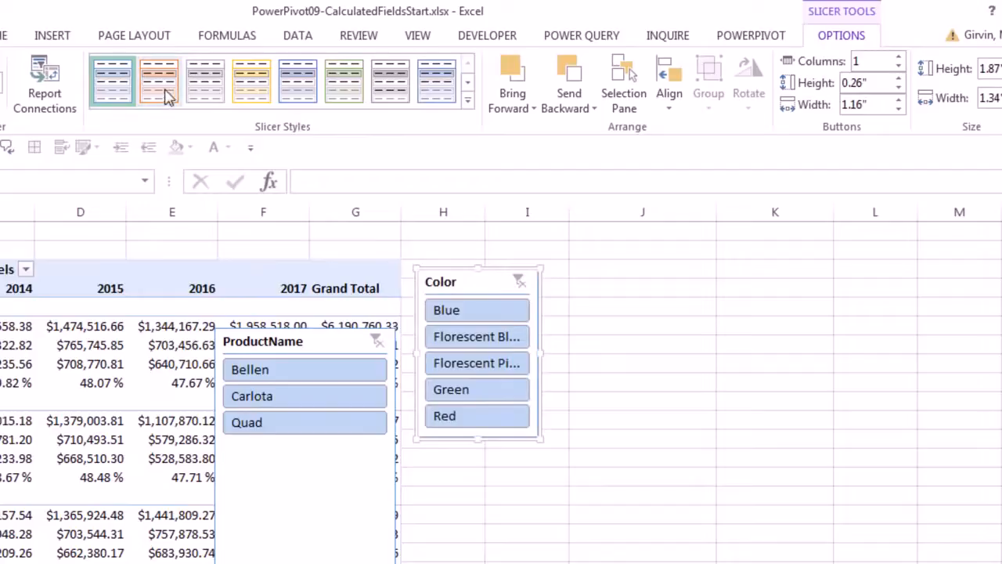
click(197, 85)
Place the ProductName slicer beside the Color slicer and give it a green style.
click(302, 341)
drag(299, 341, 521, 393)
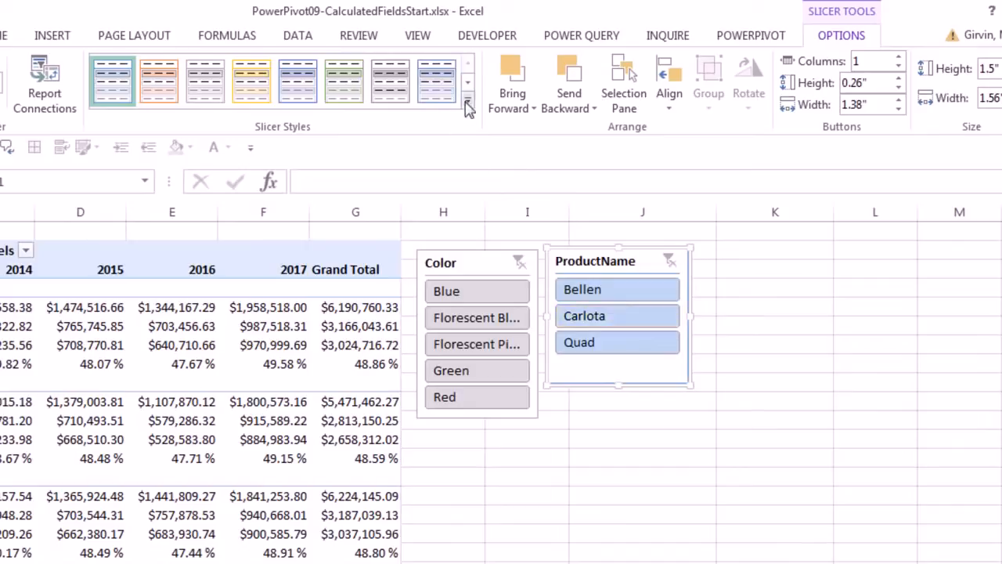
click(468, 99)
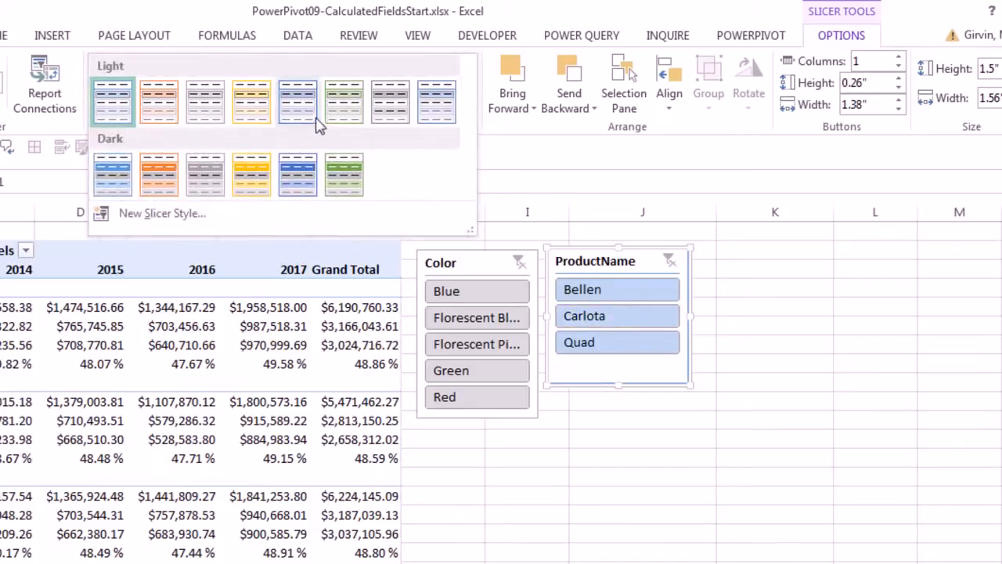
click(342, 117)
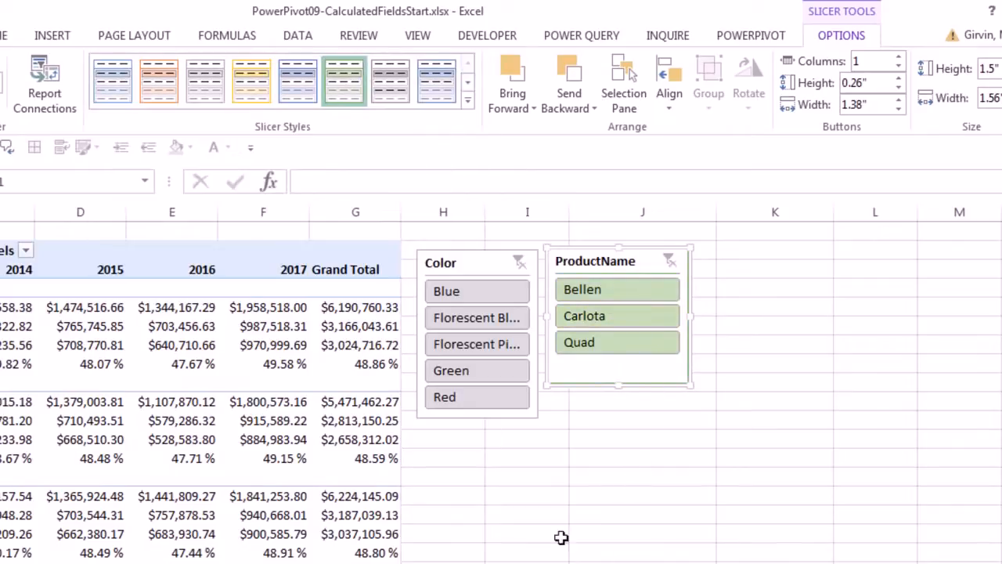
scroll(501, 383, left, 3)
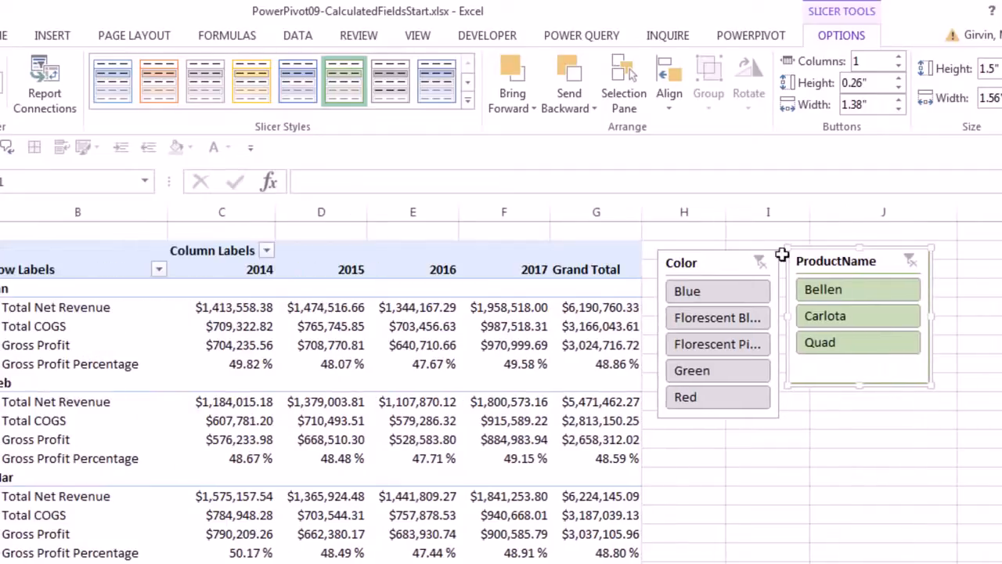
Filter the pivot with the slicers, ending on product Carlota and colour Florescent Pink.
click(838, 291)
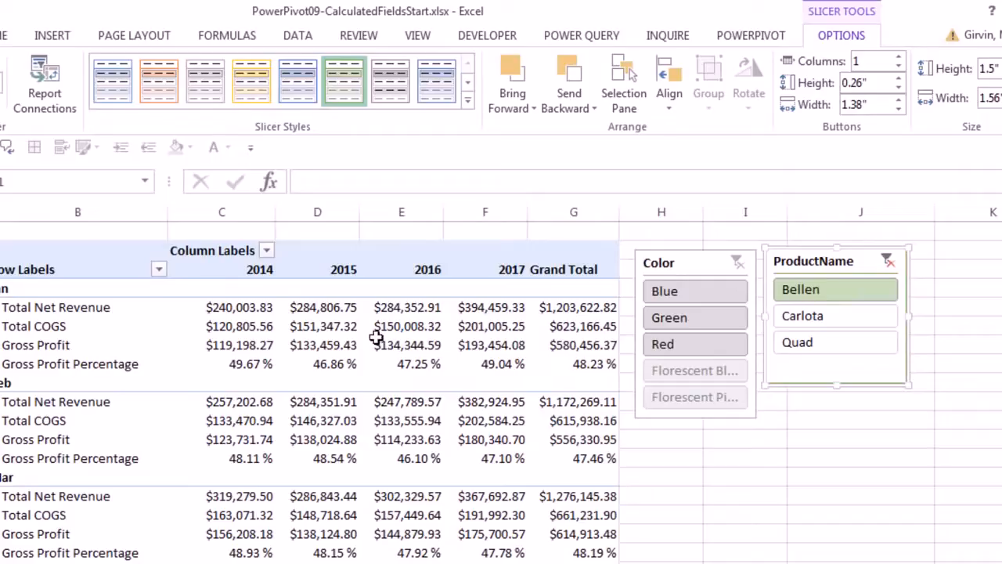
click(797, 321)
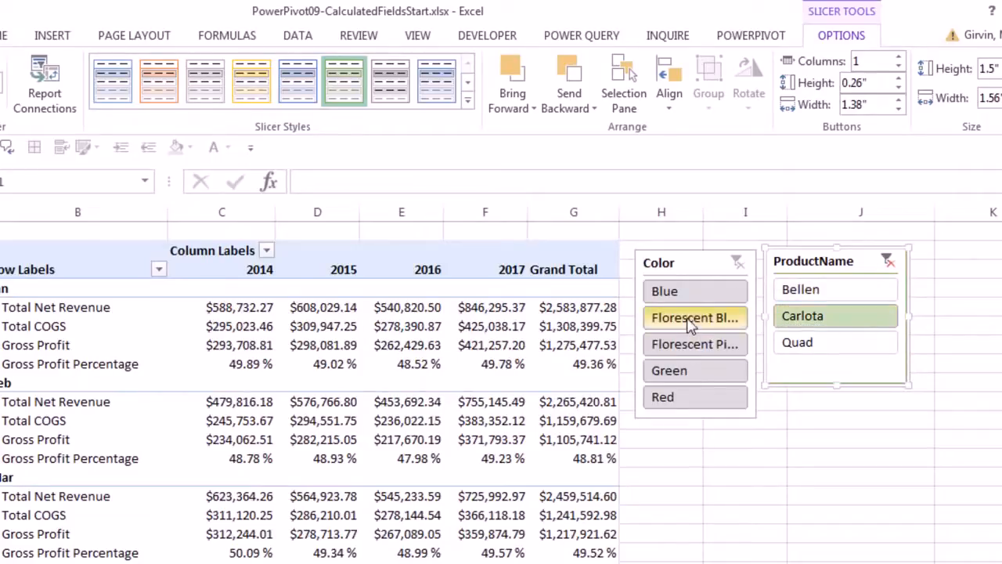
click(665, 294)
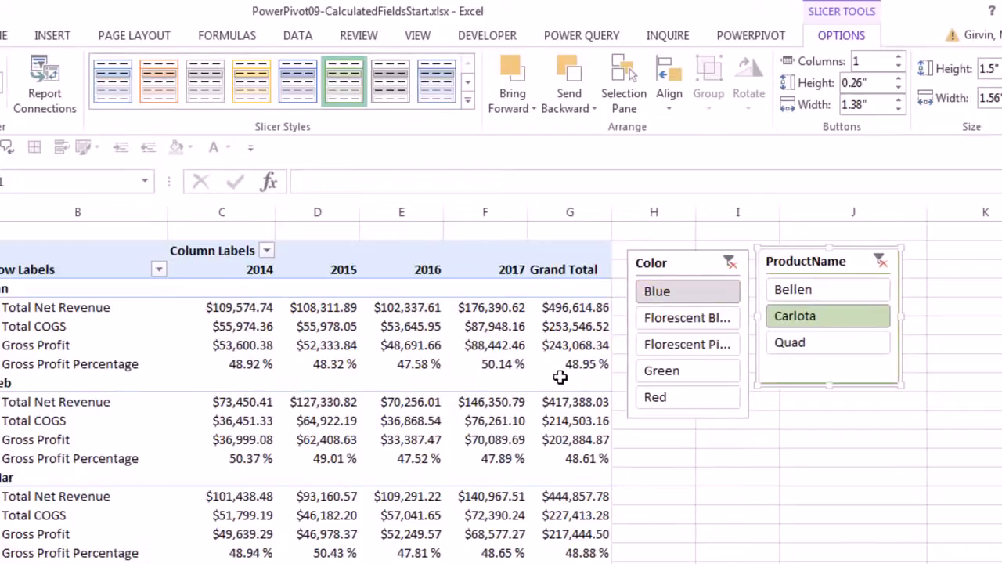
click(697, 348)
click(699, 349)
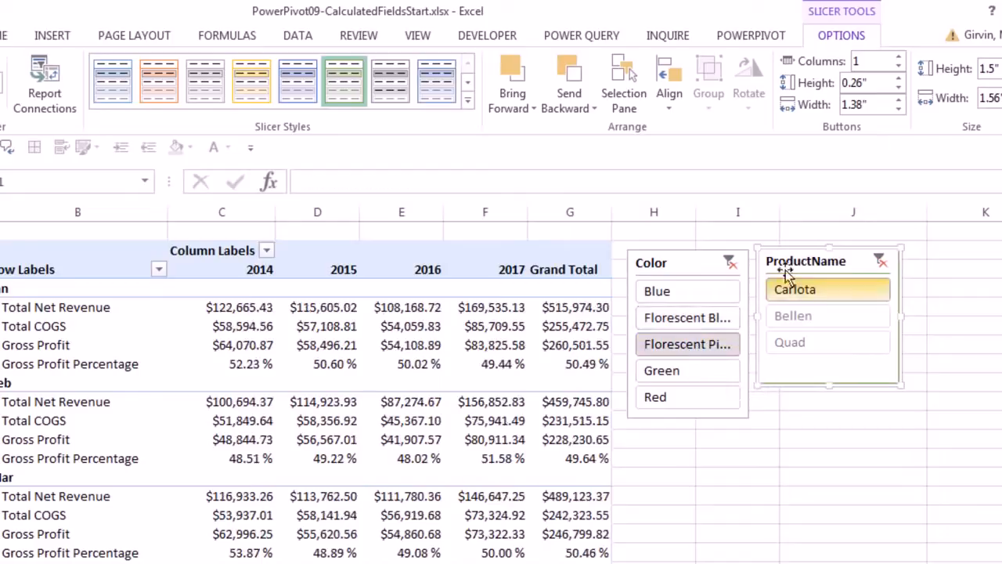
Widen the Color slicer so full names fit and move the field list off the slicers.
drag(790, 258, 832, 259)
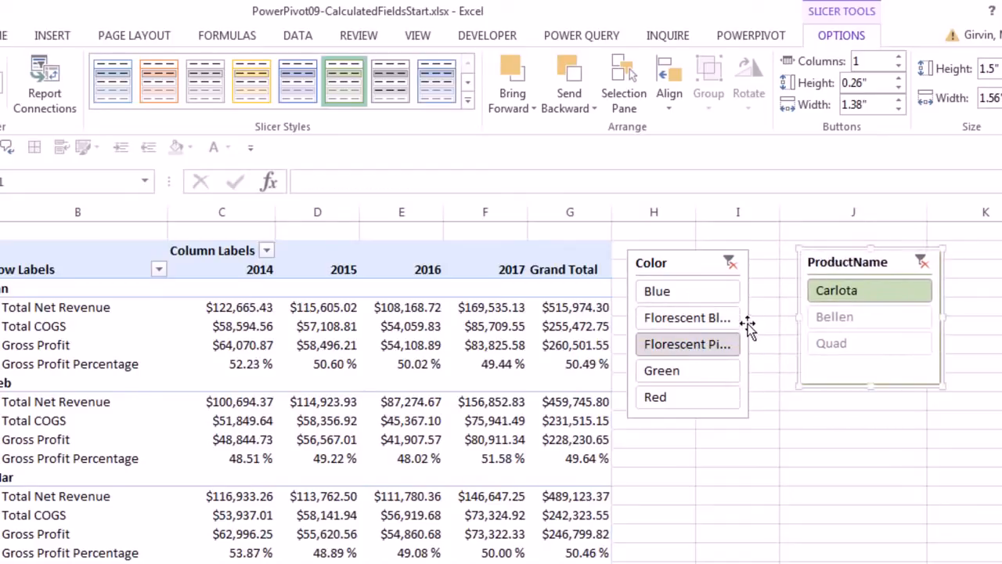
click(747, 329)
drag(749, 335, 787, 335)
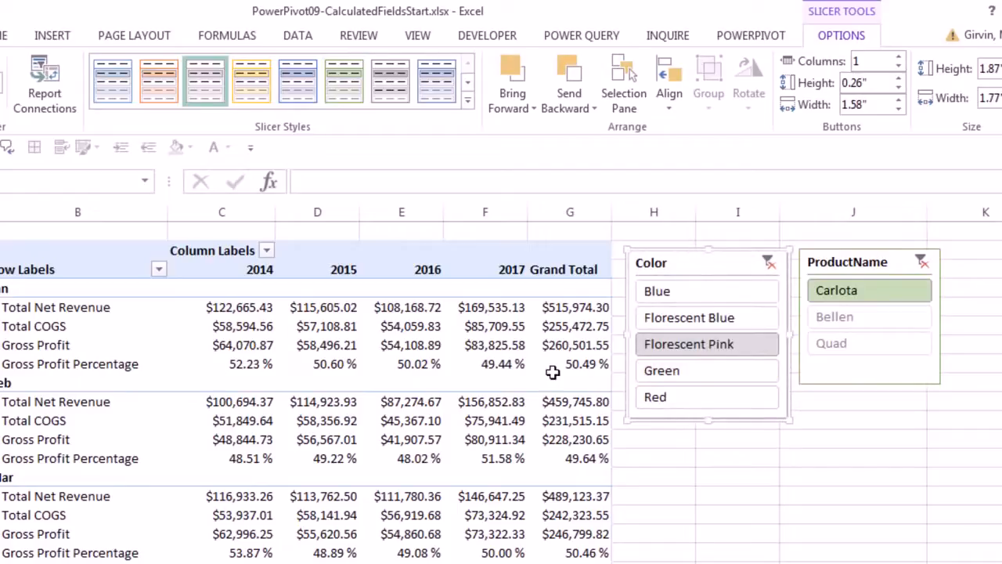
click(263, 361)
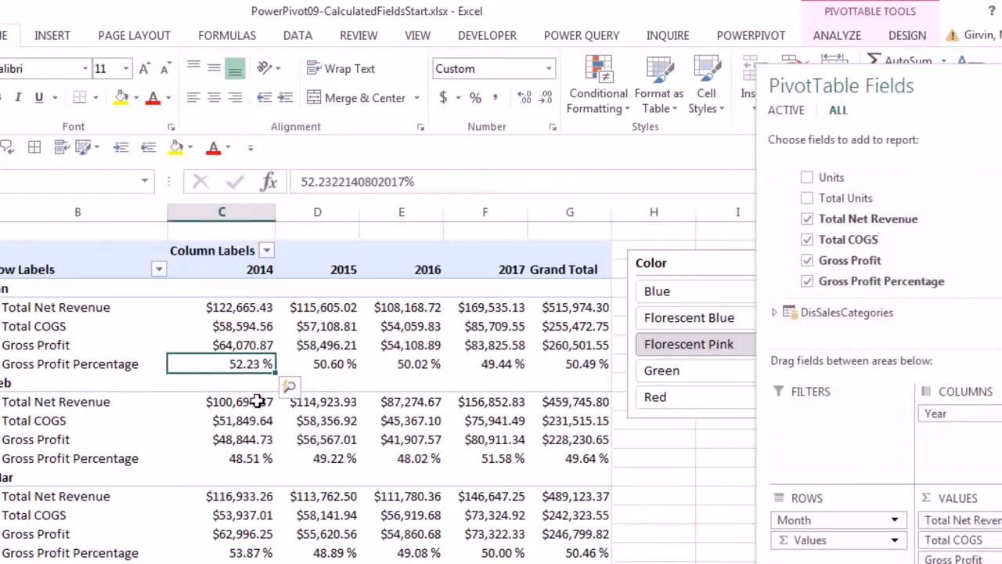
drag(910, 85, 888, 467)
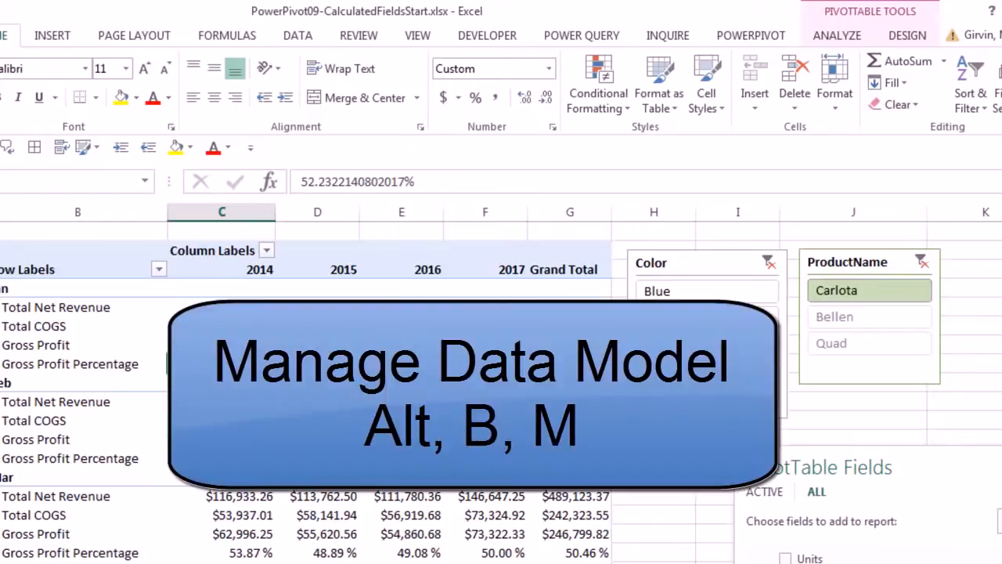
Open the data model with Alt, B, M and switch to Diagram View.
key(alt)
key(b)
key(m)
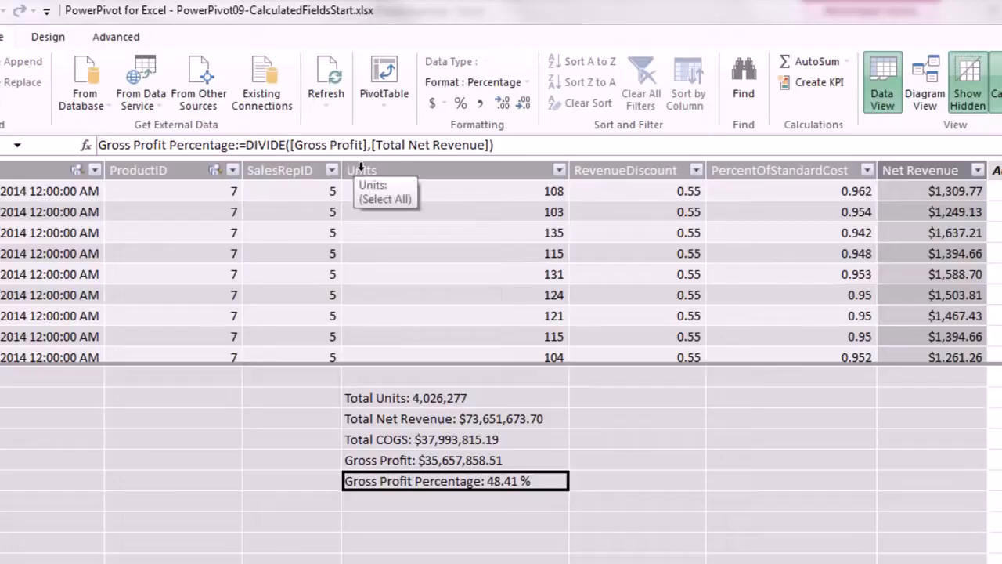
click(925, 102)
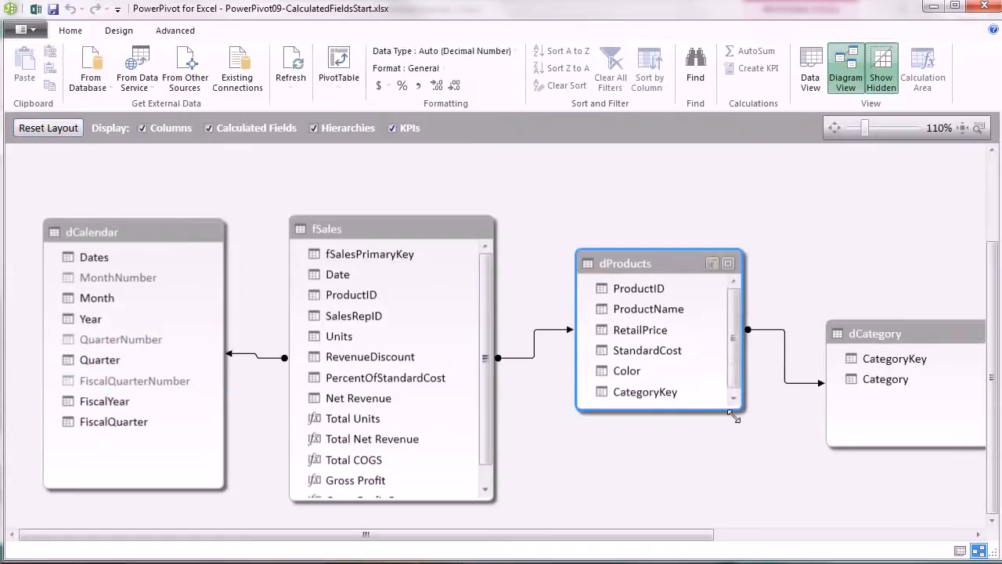
drag(735, 418, 740, 444)
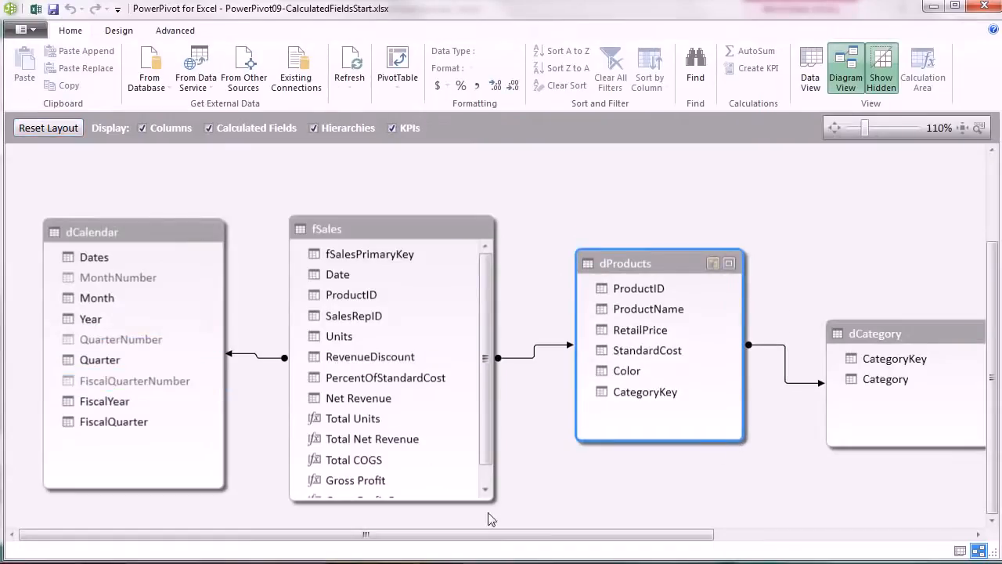
Enlarge the fSales box to reveal all its fields, then return to the fSales grid's calculation area.
drag(494, 498, 510, 477)
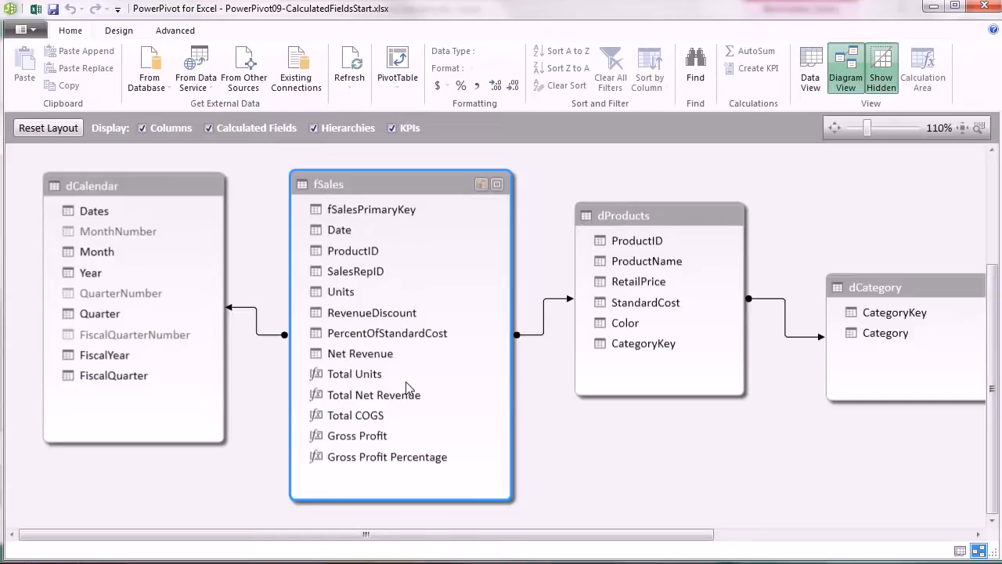
click(813, 78)
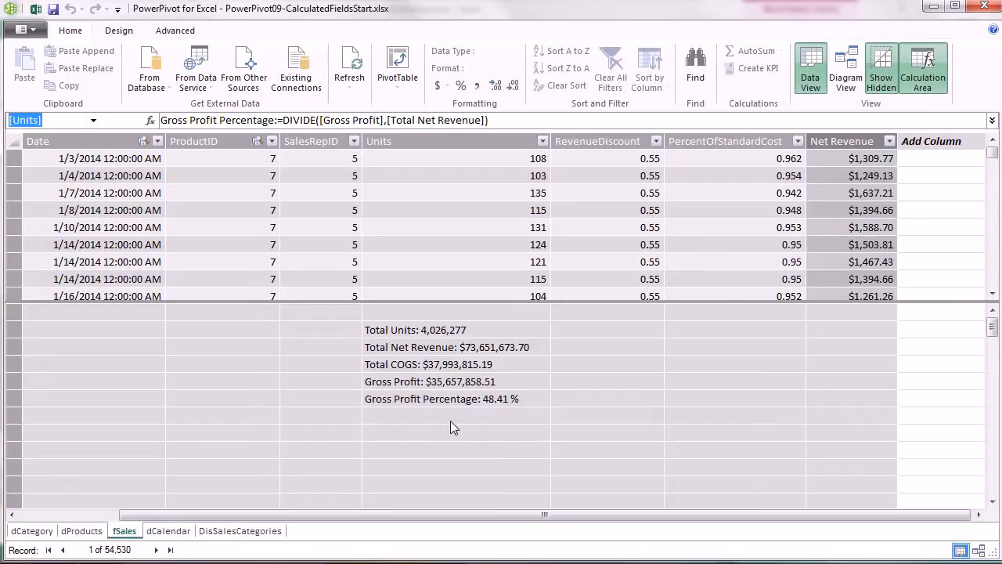
click(453, 430)
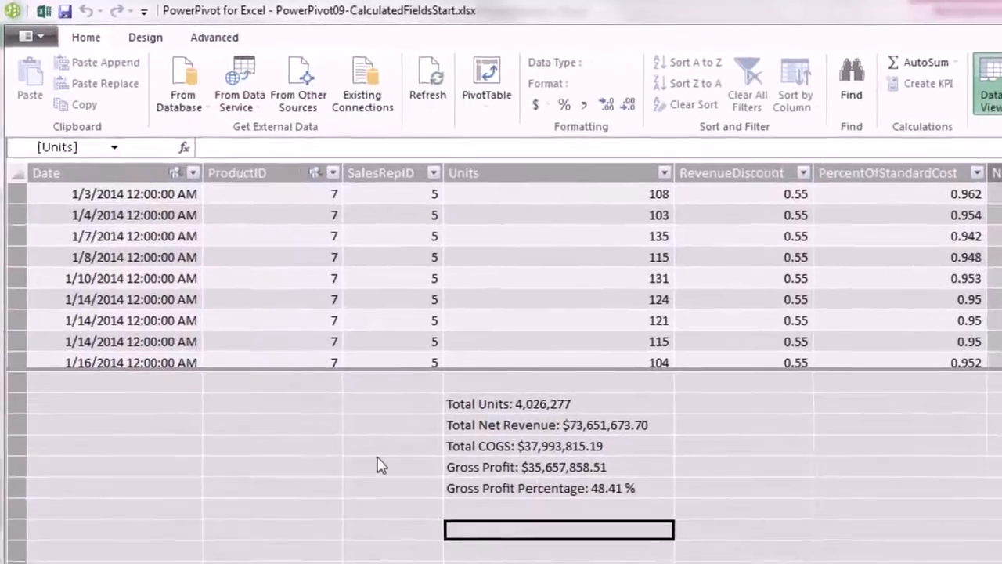
Add measure Number of Sales days:=DISTINCTCOUNT(fSales[Date]), formatted with thousands separator and no decimals (1,140).
text(Number of Sales )
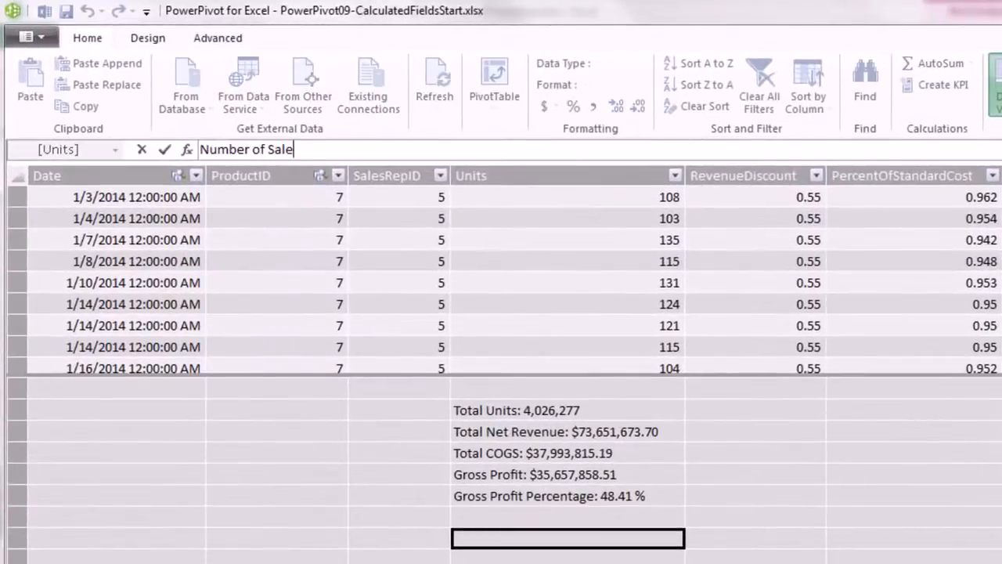
text(days:=)
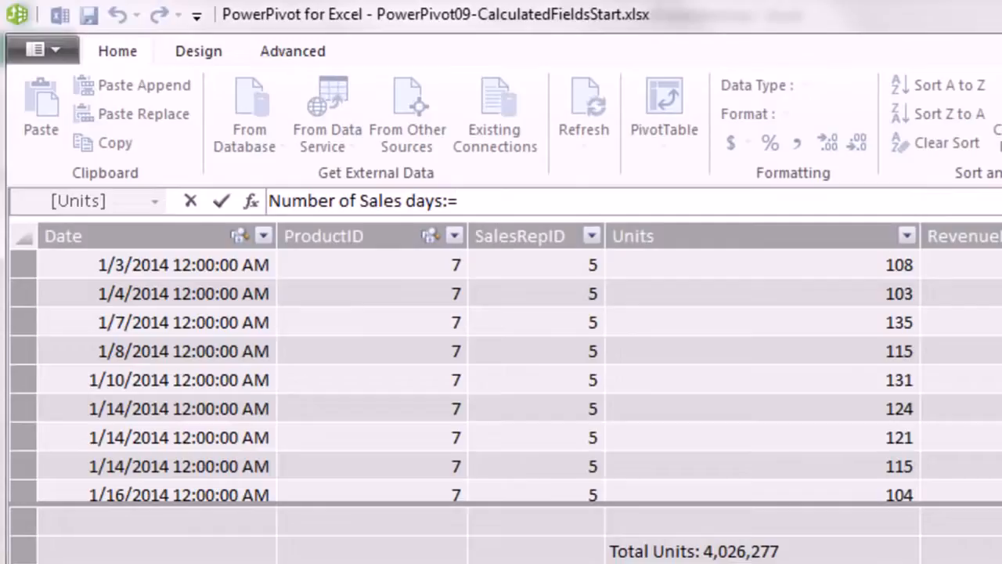
text(di)
key(Down)
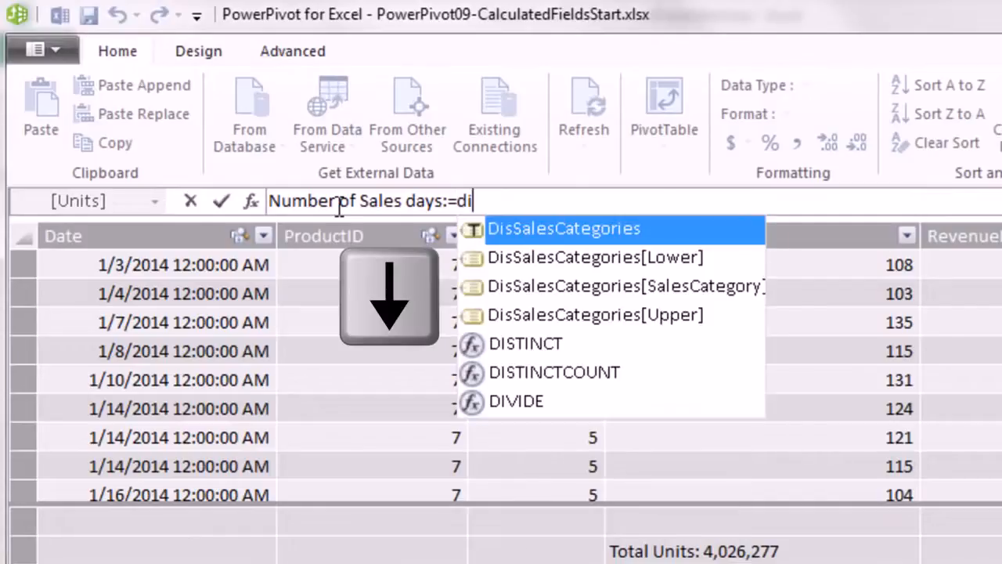
key(Down)
key(Down)
key(Down)
key(Down)
key(Down)
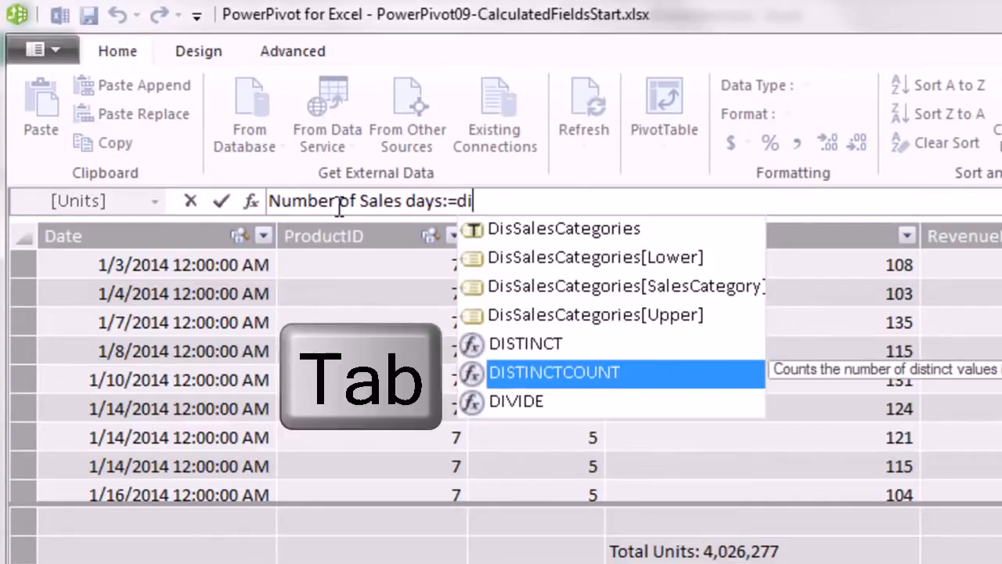
key(Tab)
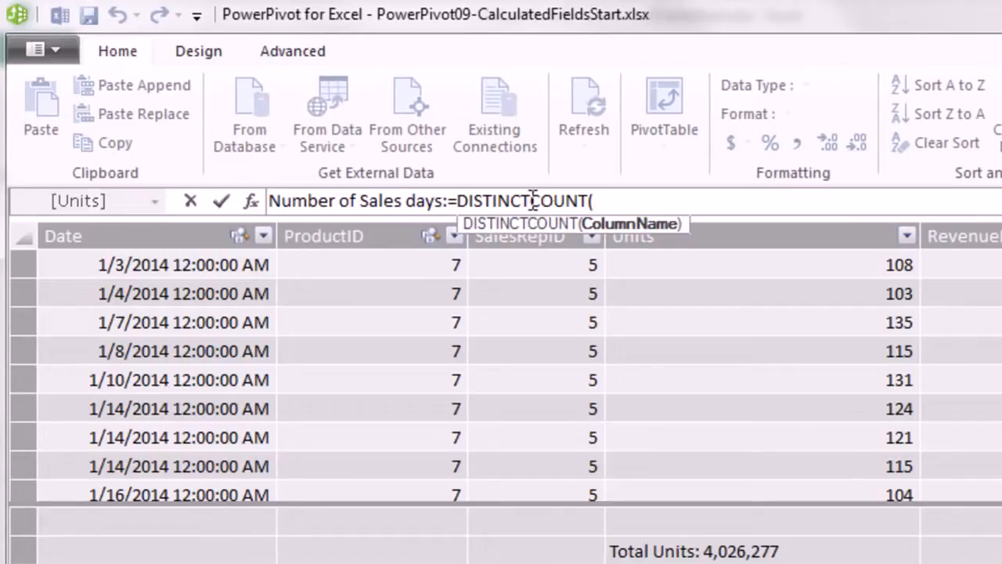
text(fs)
key(Down)
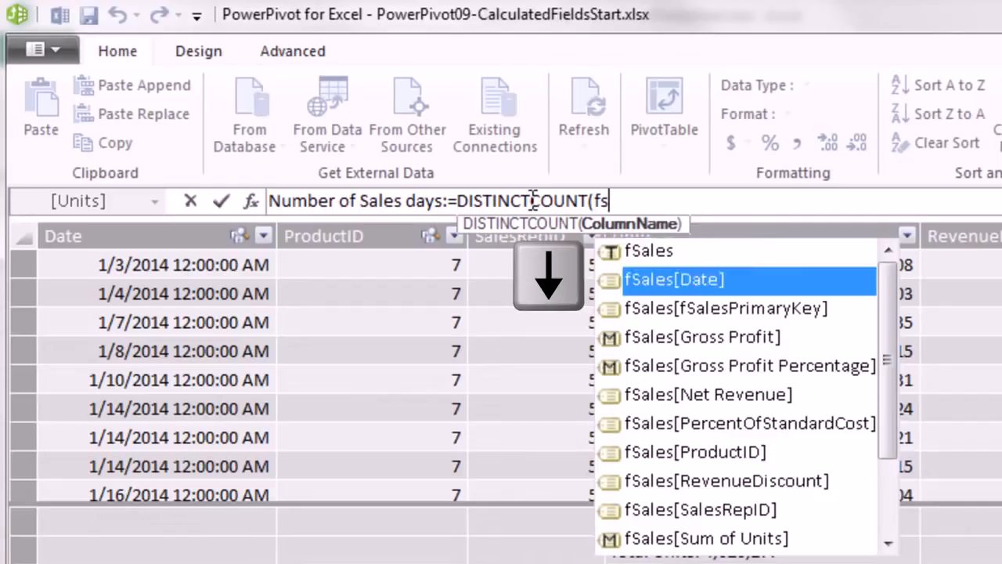
key(Tab)
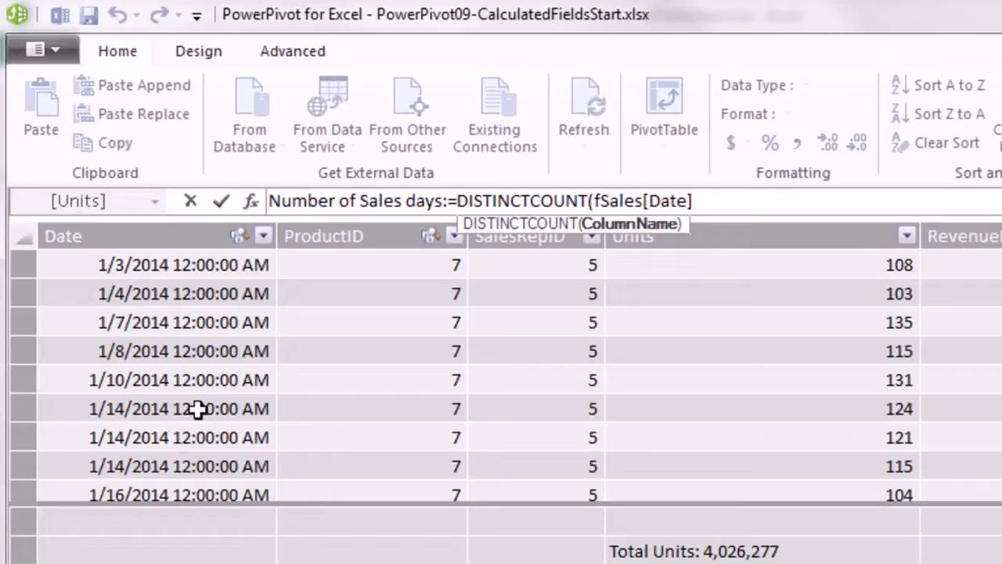
text())
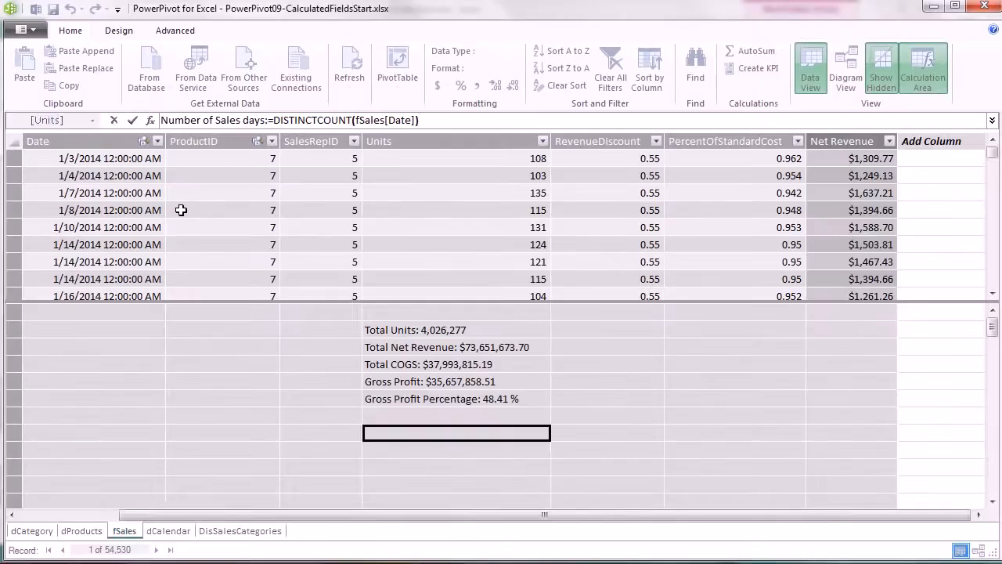
key(Return)
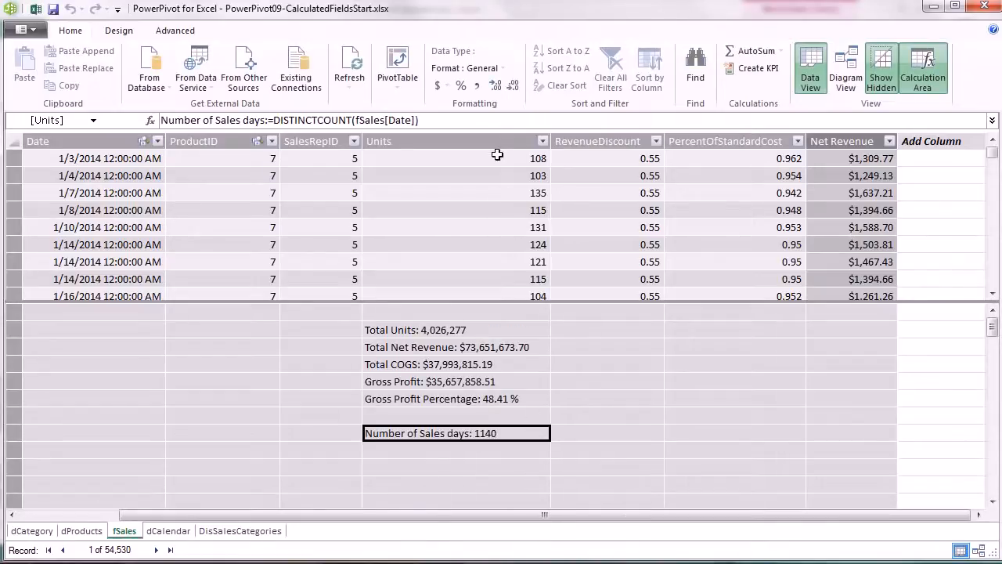
click(478, 87)
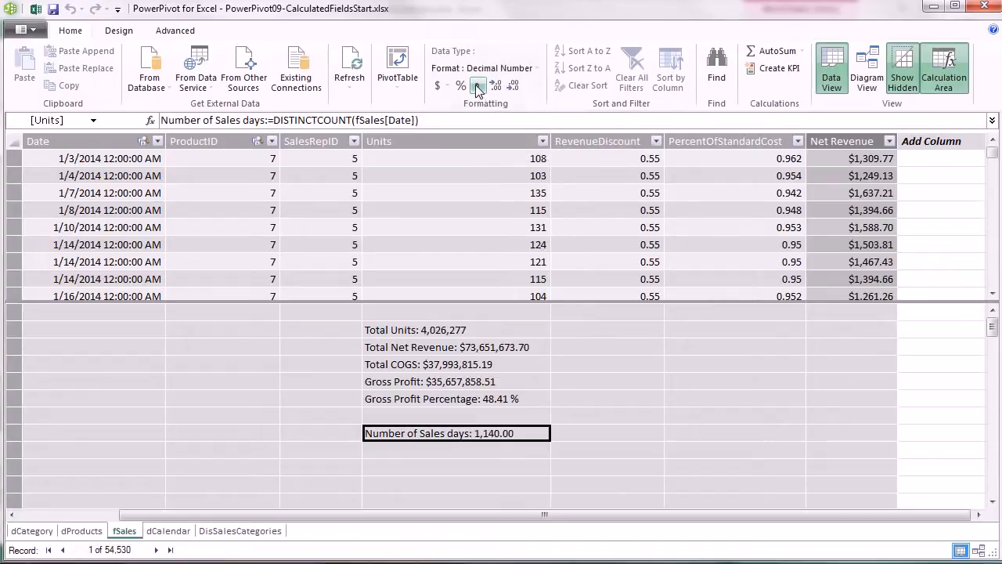
click(511, 86)
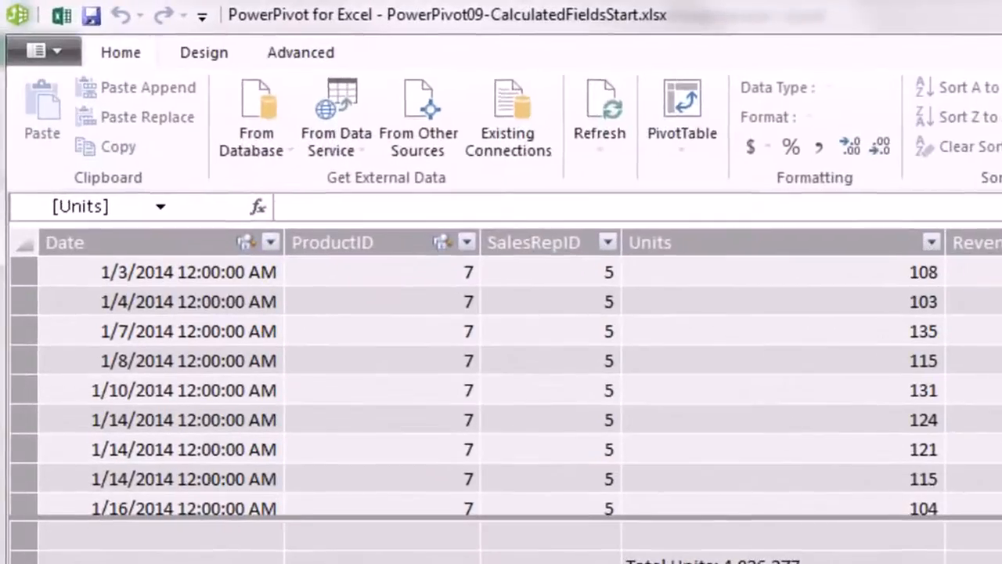
Create Total Number of Days Over 4 Year Period:=COUNTROWS(dCalendar), returning 1461, and widen its column.
text(Total Number of Days Over )
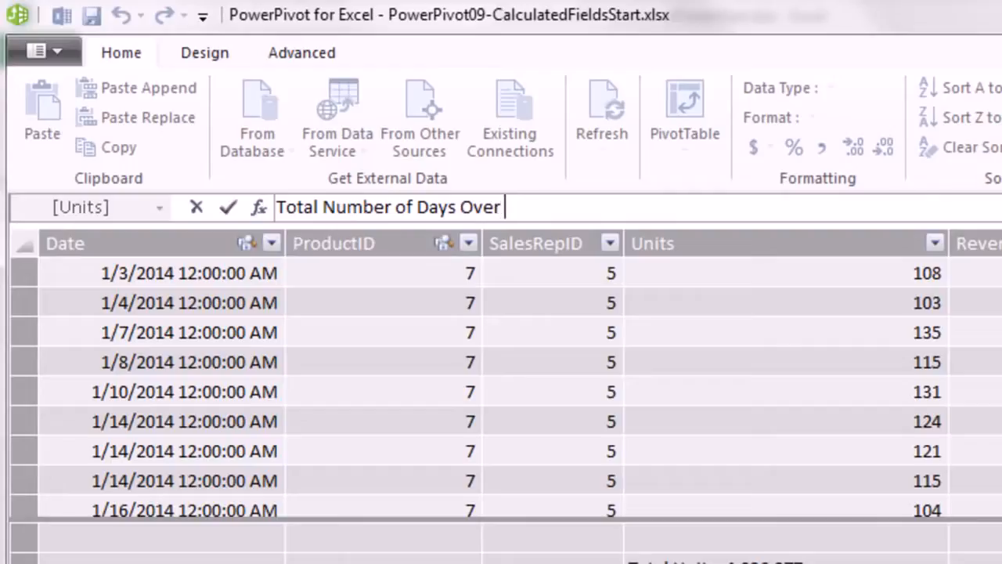
text(4 Year Period:=)
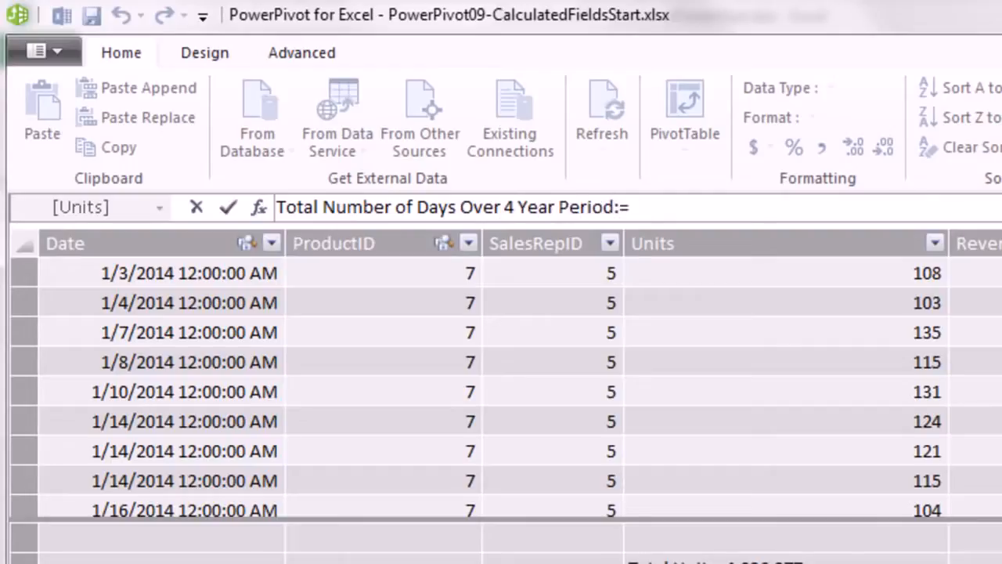
text(count r)
key(Tab)
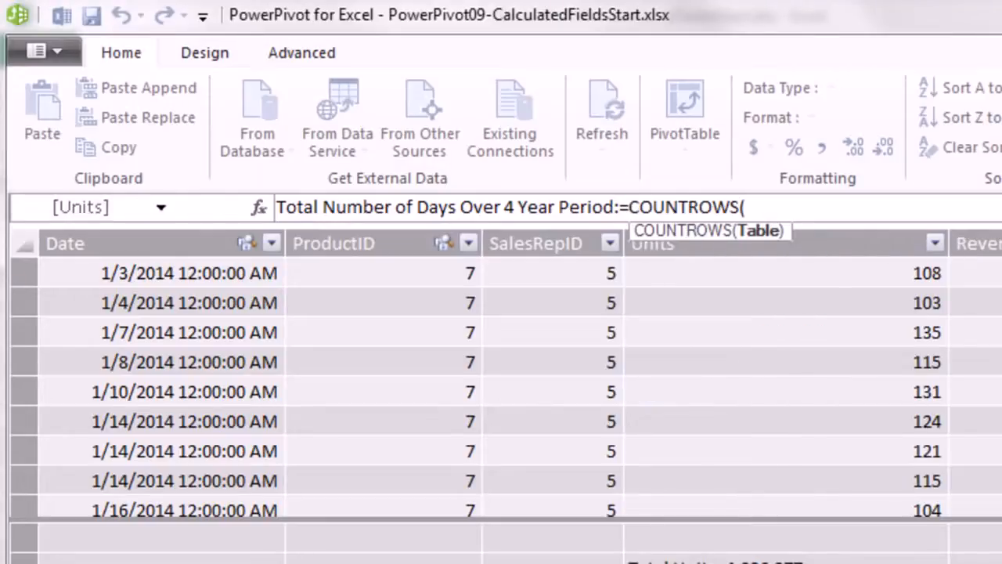
text(dc)
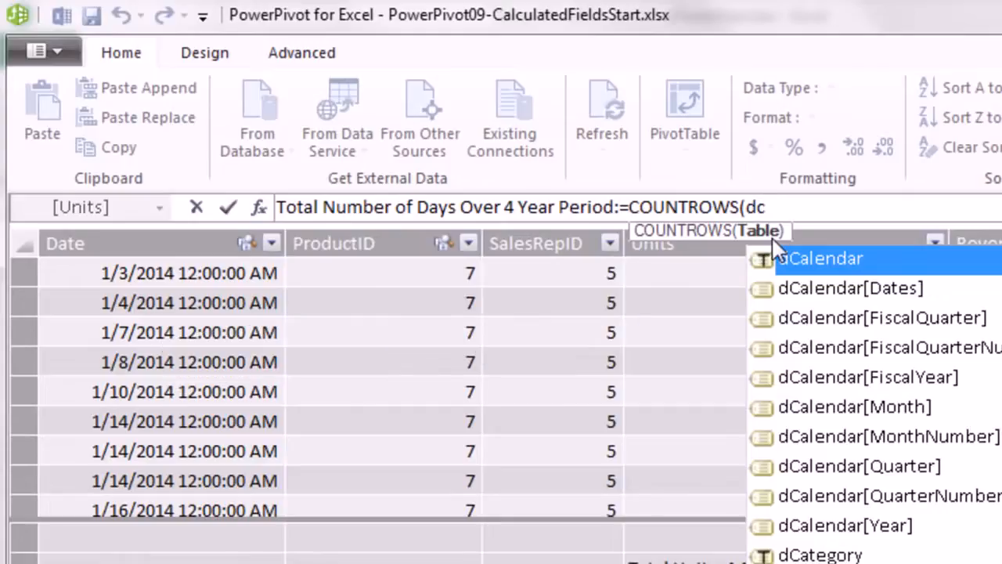
key(Tab)
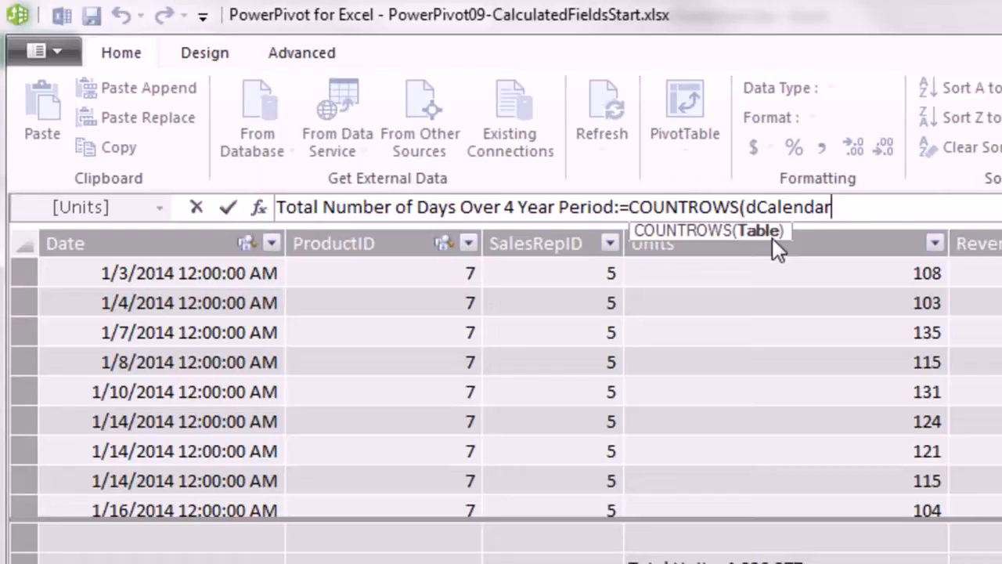
text())
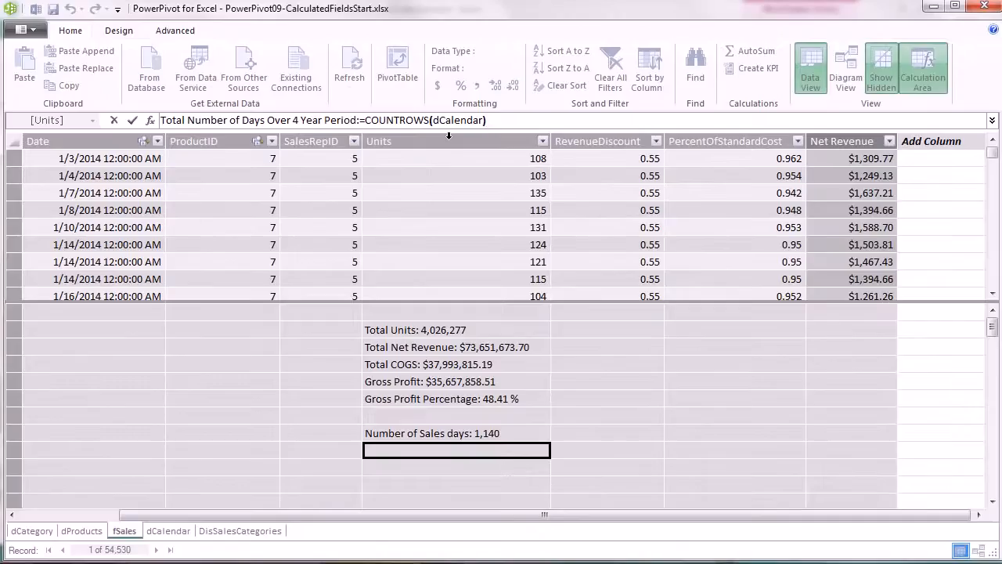
key(Return)
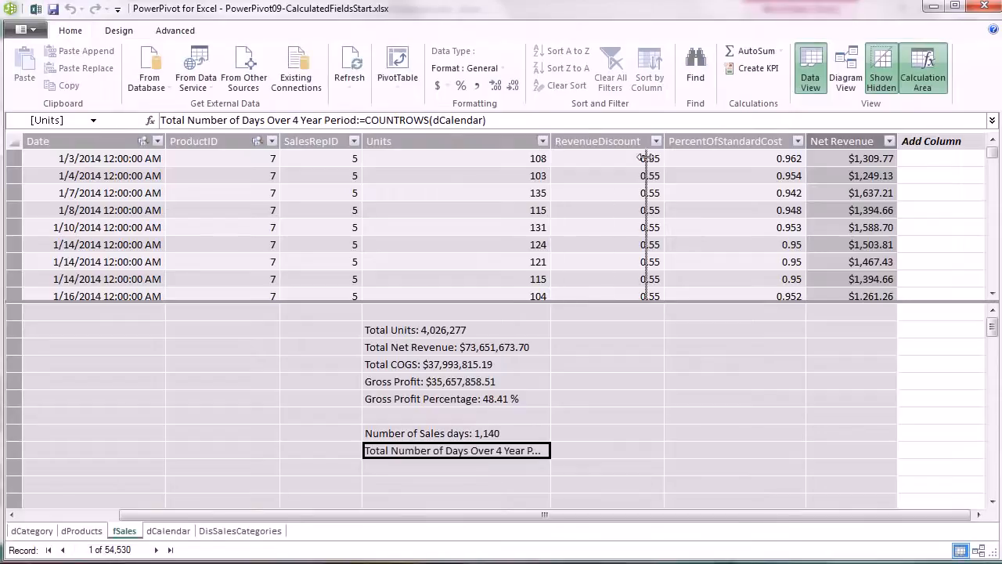
drag(643, 158, 647, 160)
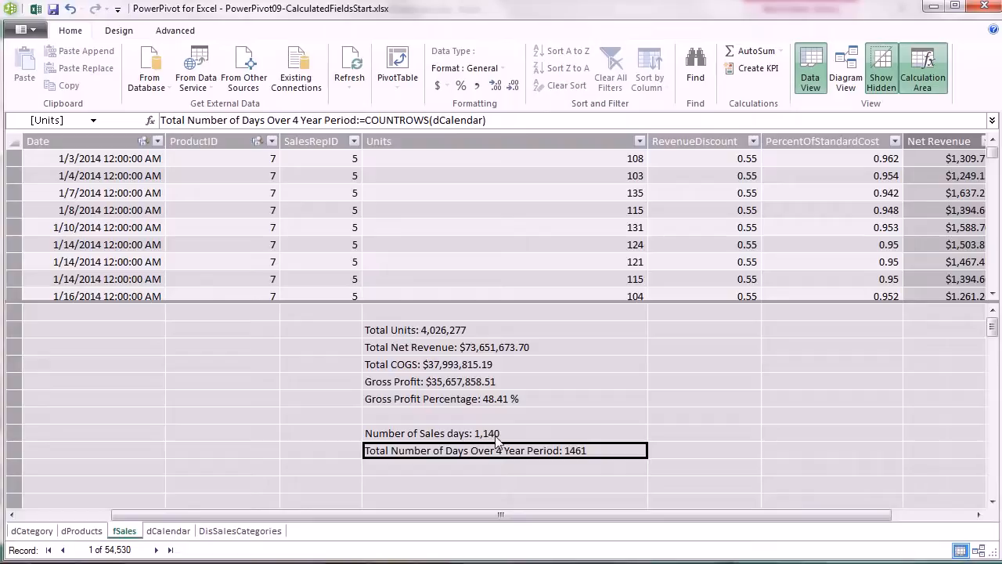
click(396, 469)
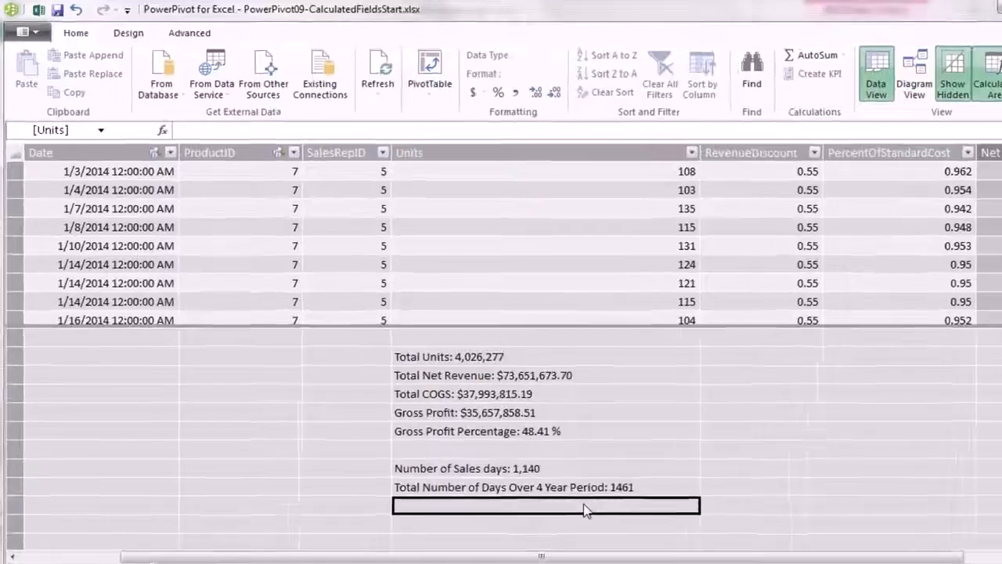
Enter Average Sales per Sales Day:=DIVIDE([Total Net Revenue],[Number of Sales days]).
text(Average Sales per Sales Day:)
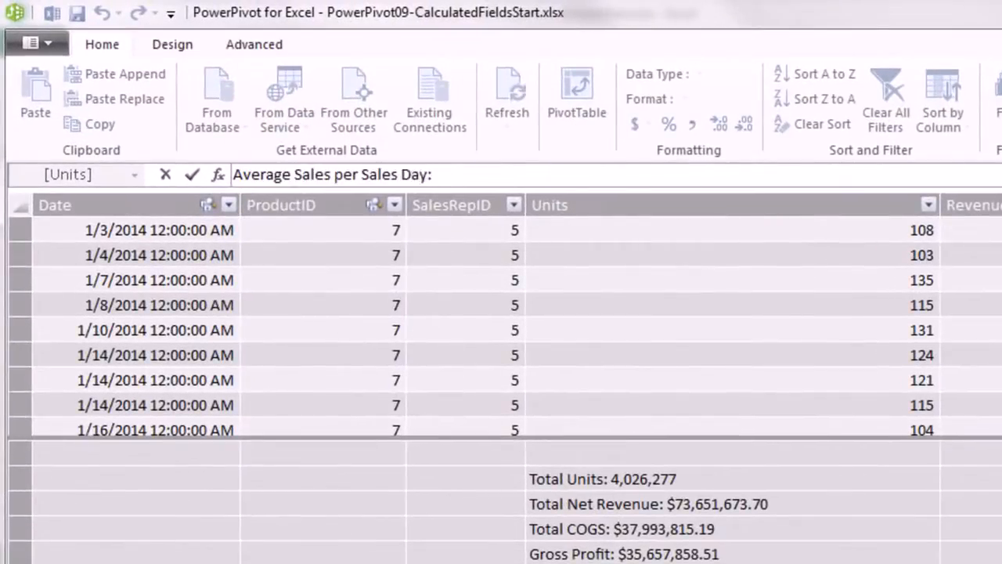
text(=)
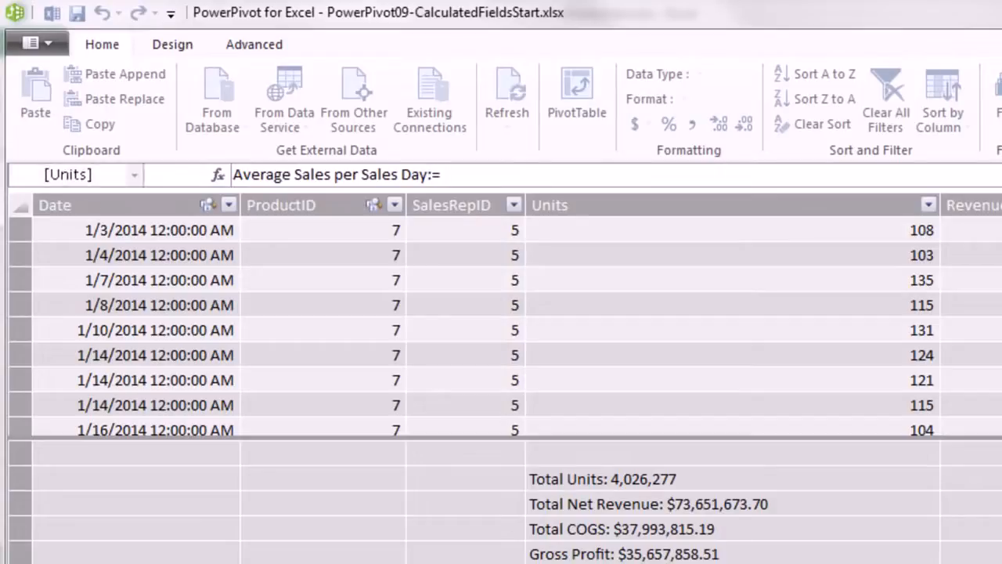
text(div)
key(Tab)
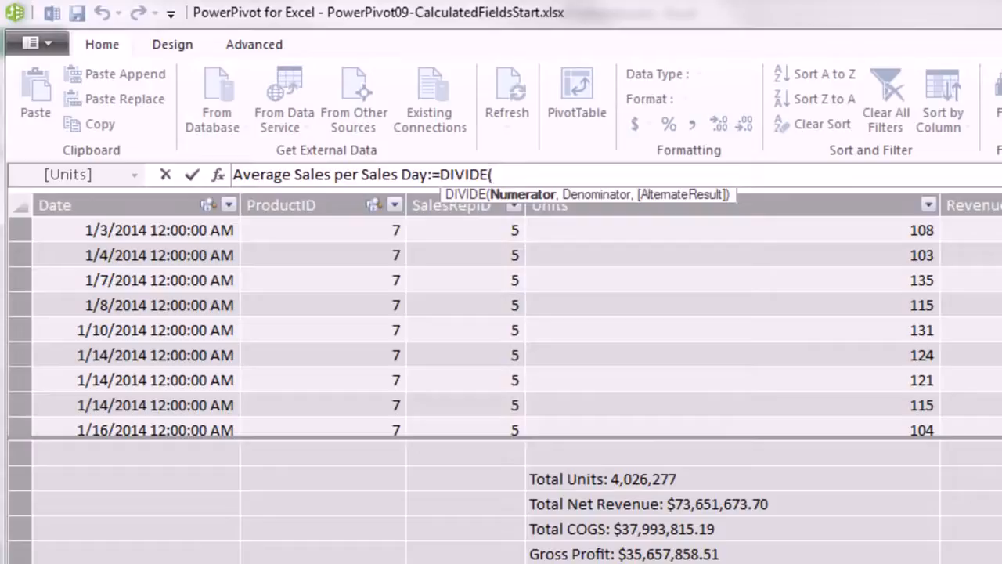
text([)
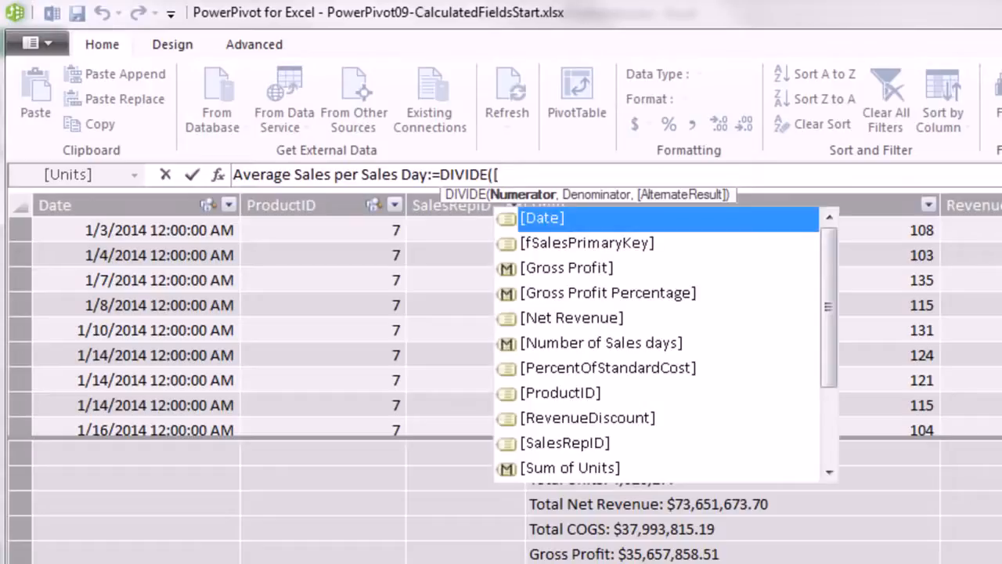
text(t)
key(Down)
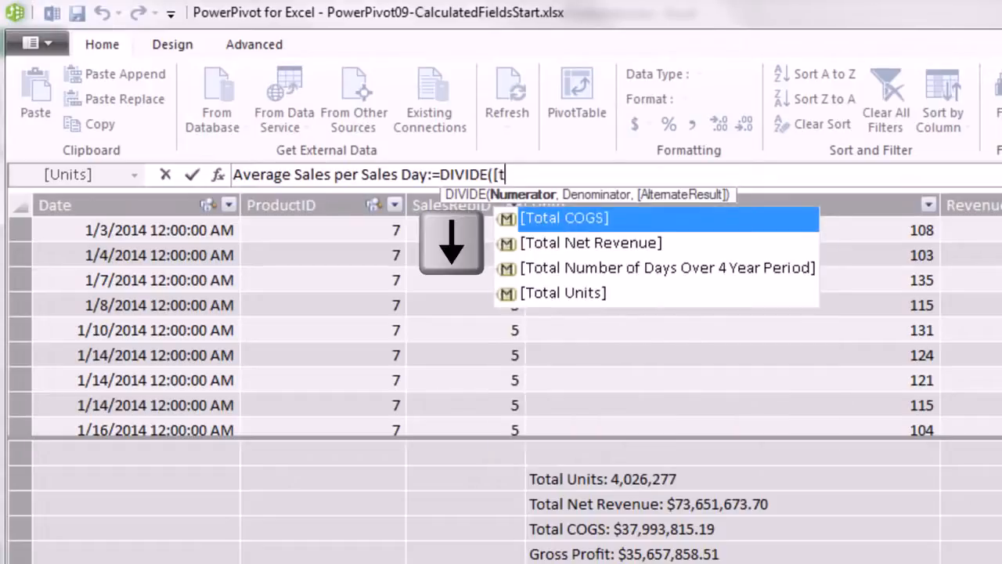
key(Down)
key(Tab)
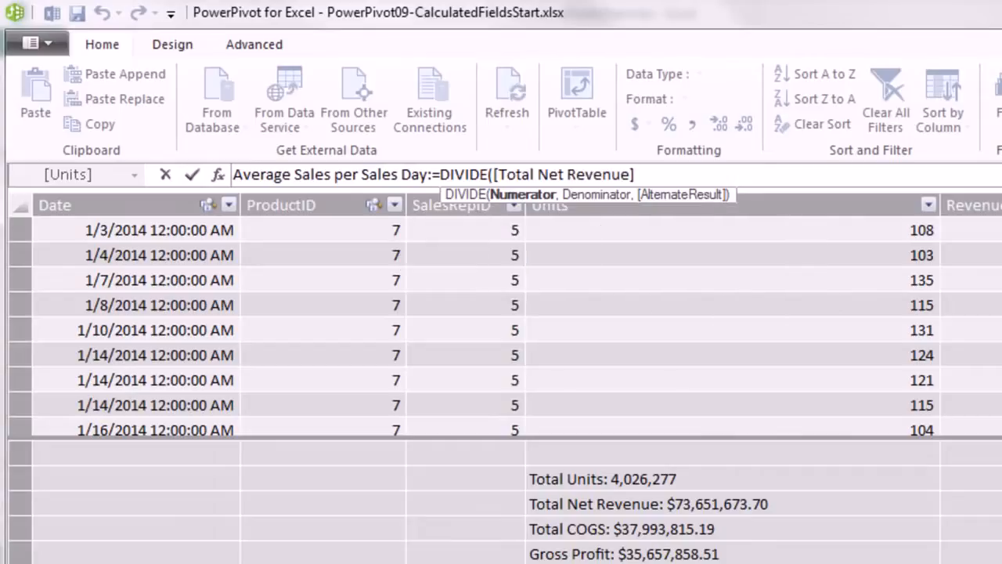
text(,)
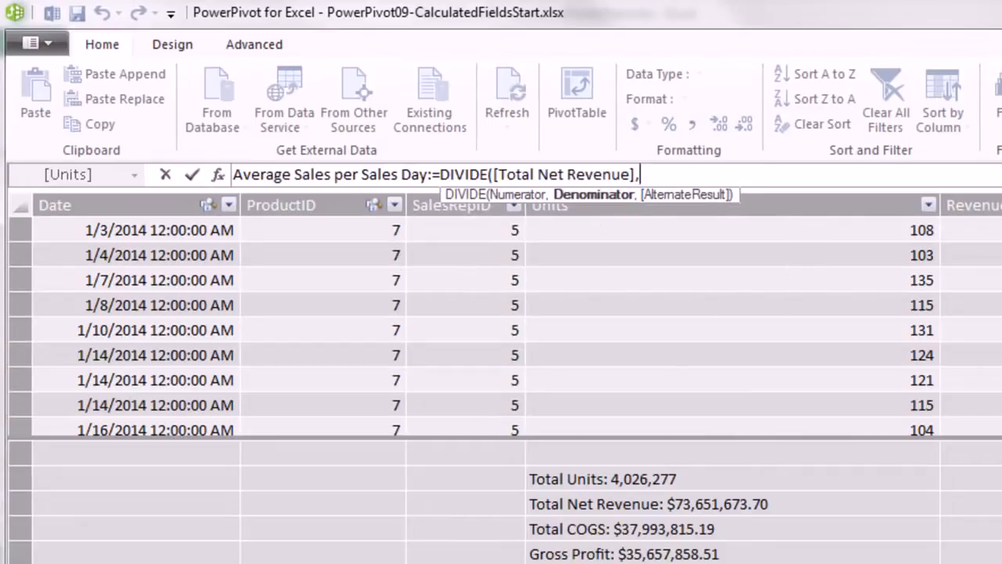
text([)
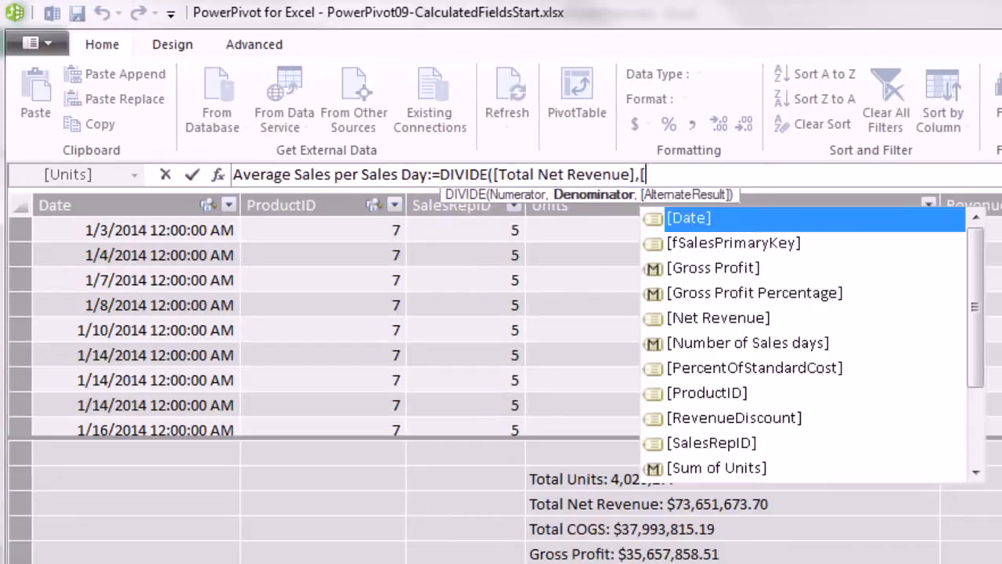
key(Down)
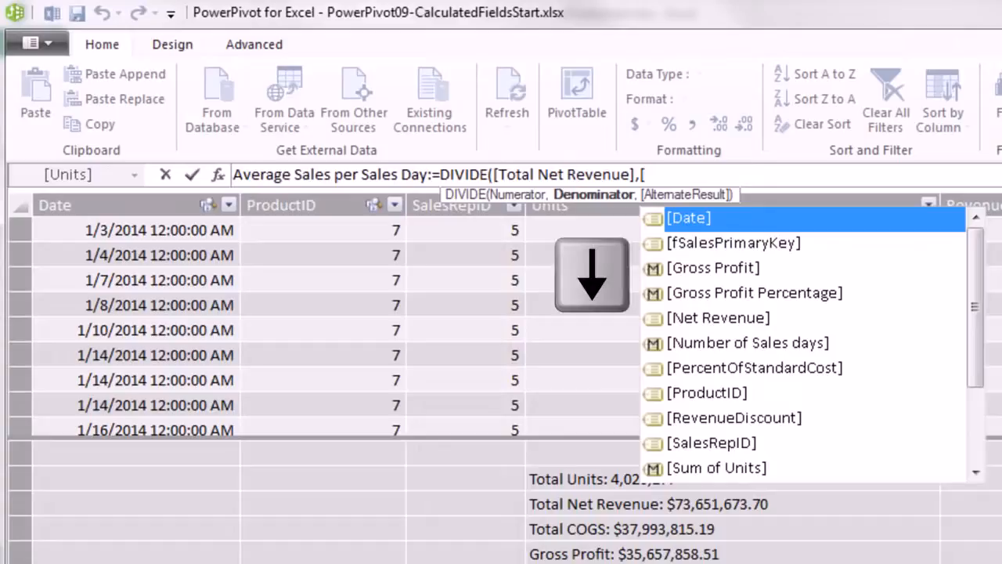
key(Down)
key(Down)
key(Down)
key(Down)
key(Down)
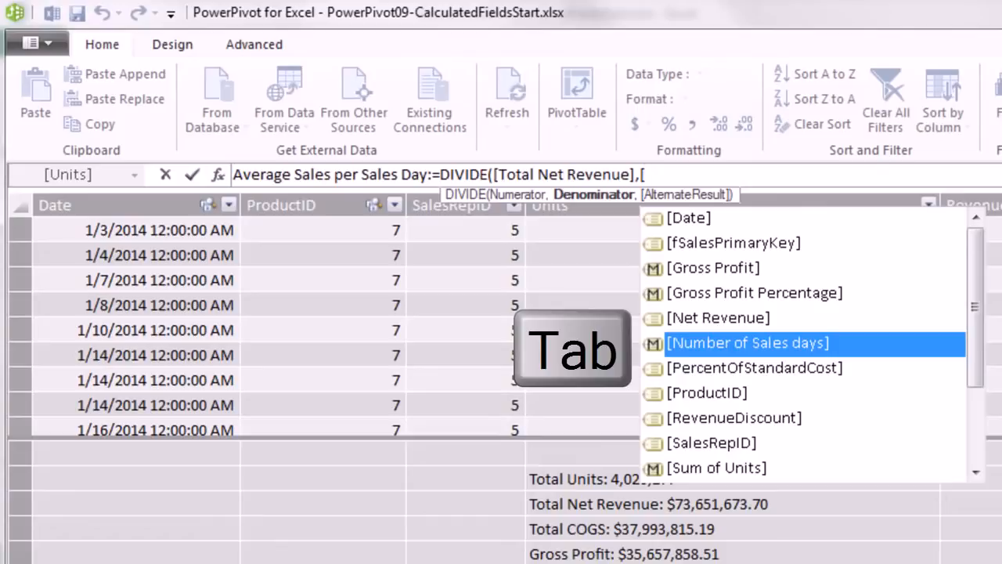
key(Tab)
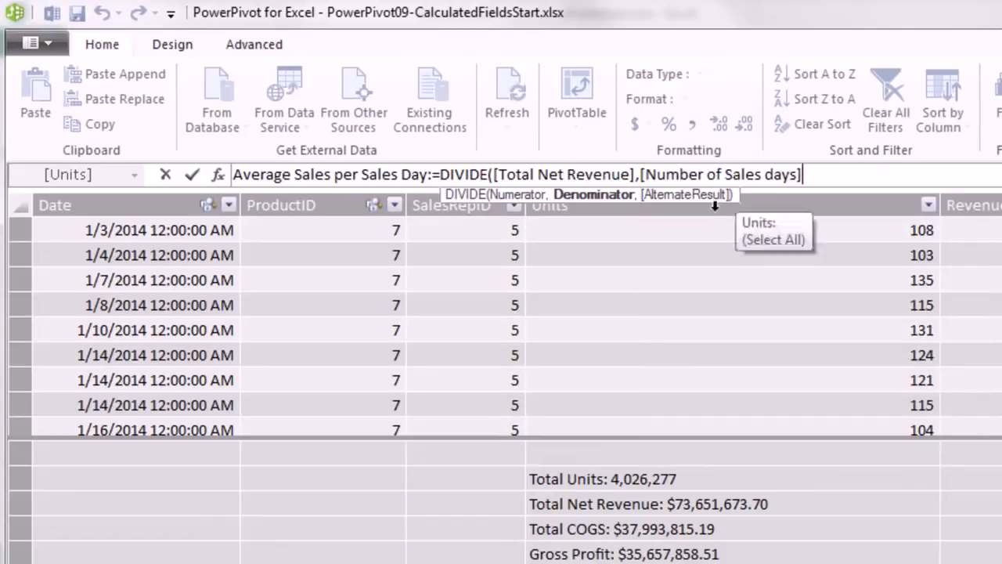
text())
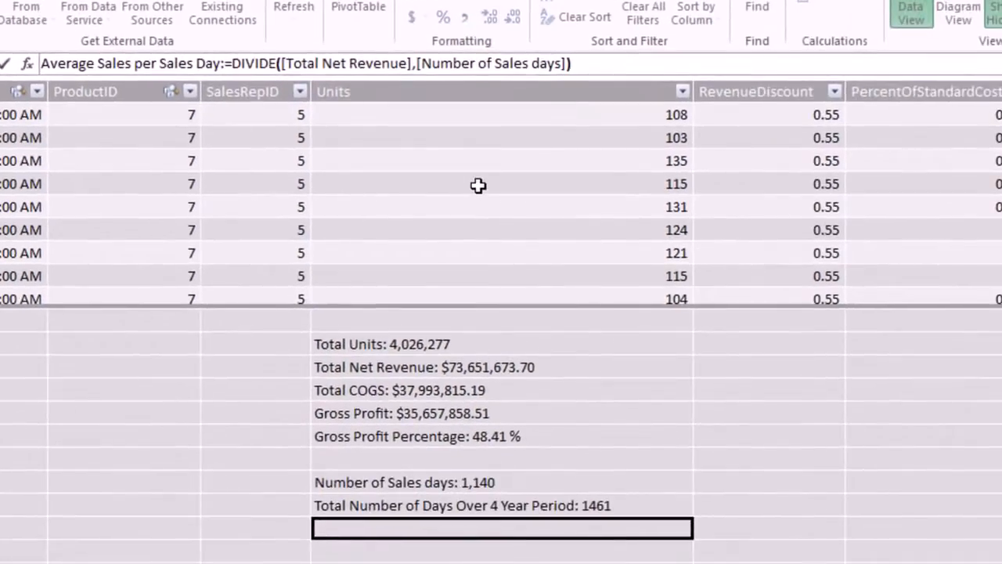
key(Return)
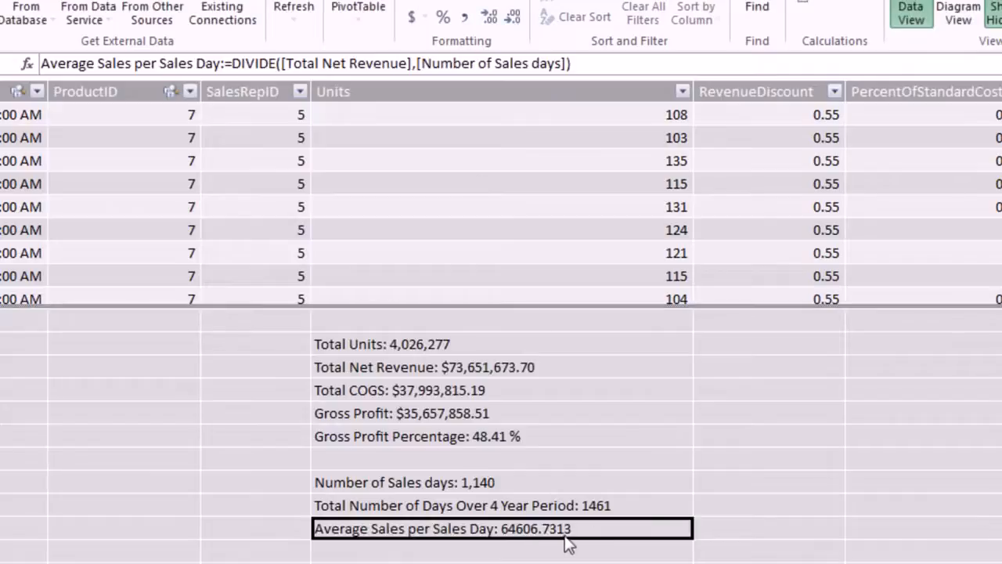
Wrap the formula in ROUND(...,2) and format the measure as $ currency ($64,606.73).
click(235, 63)
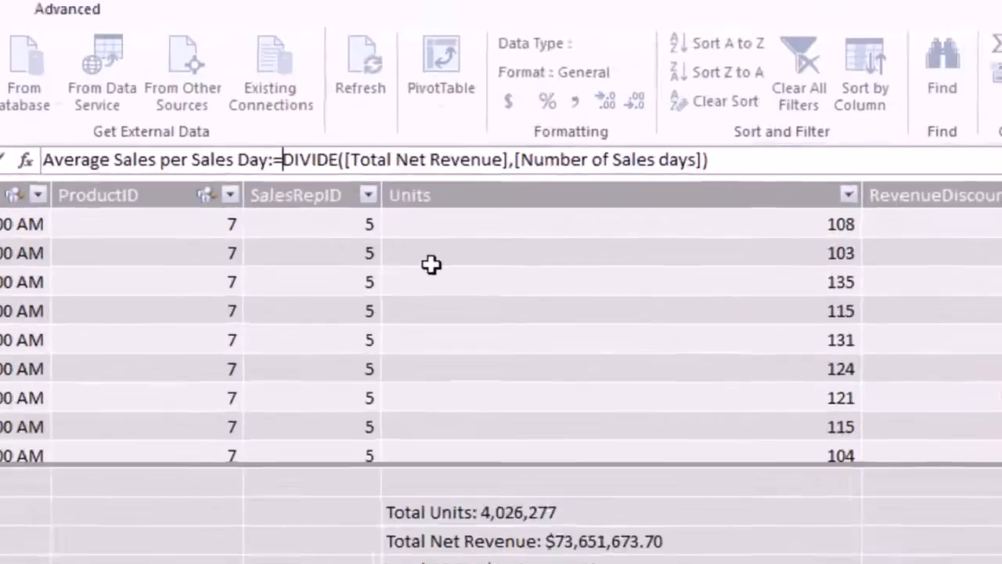
text(ROUND()
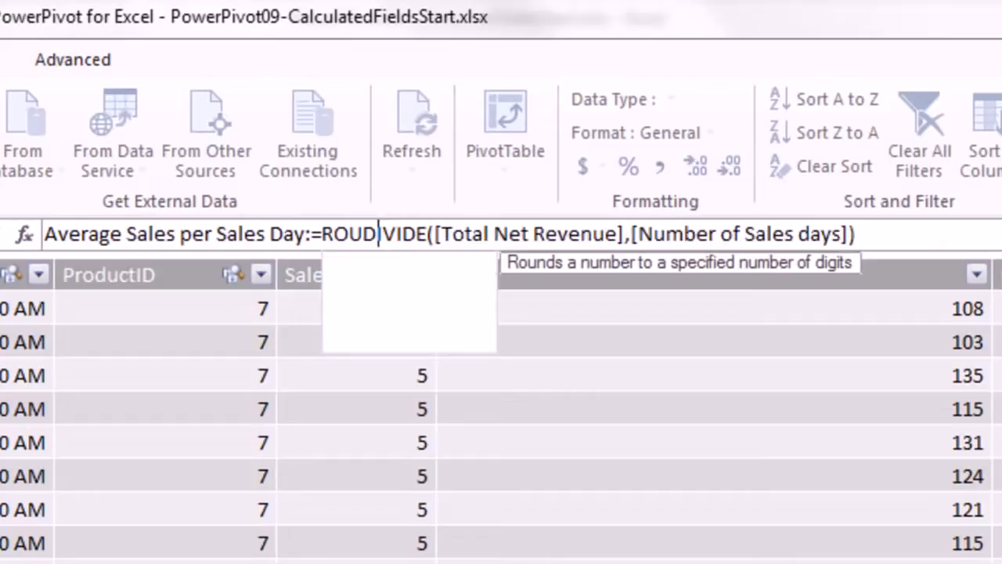
click(984, 235)
text(,2))
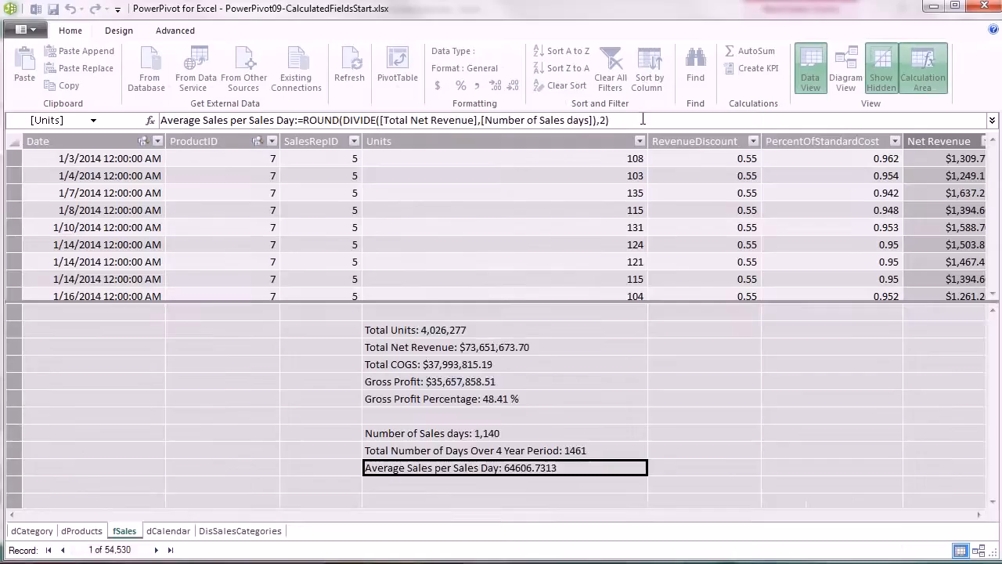
key(Return)
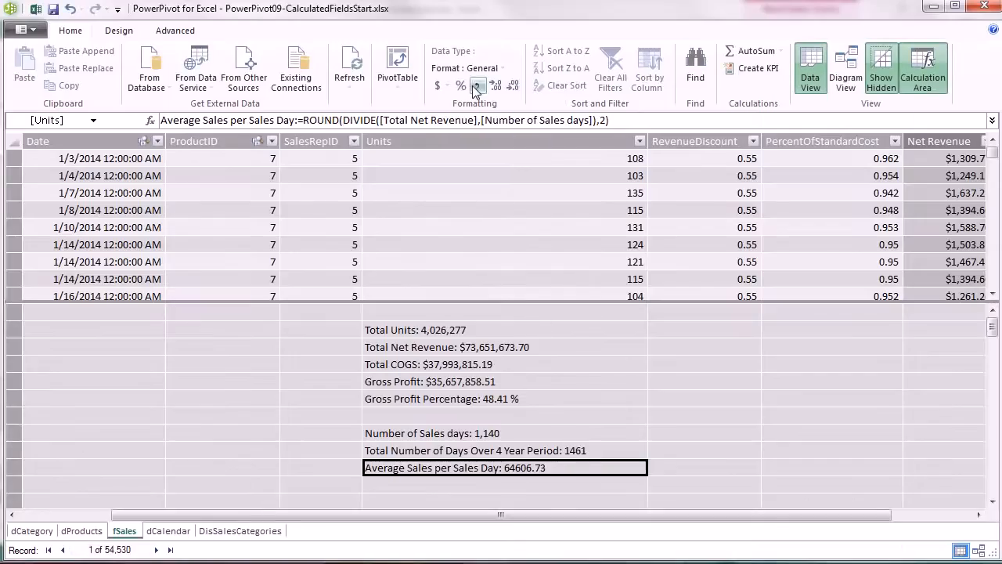
click(440, 92)
click(466, 105)
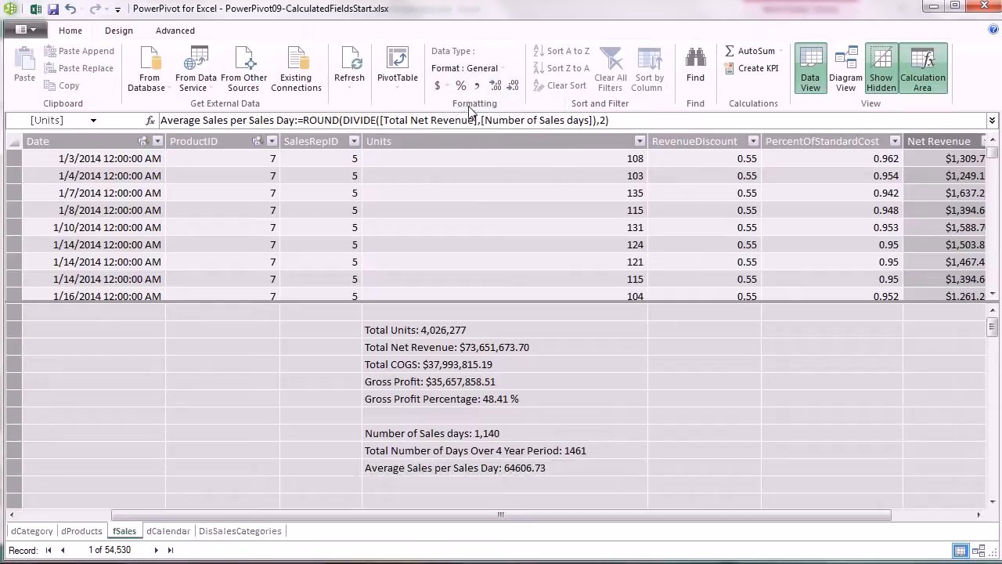
click(399, 66)
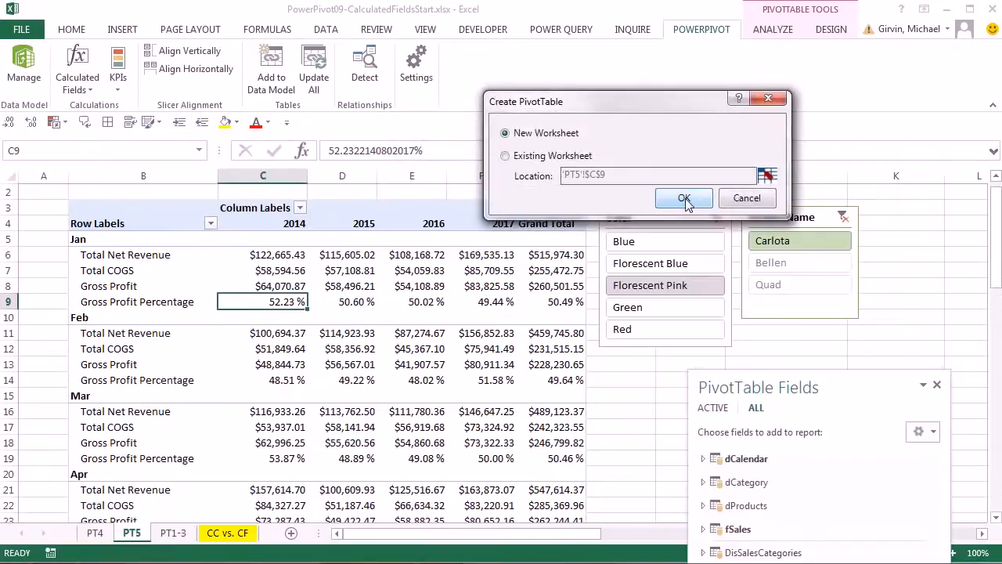
Place the new PivotTable on a new worksheet and name that sheet 'pt^'.
click(684, 200)
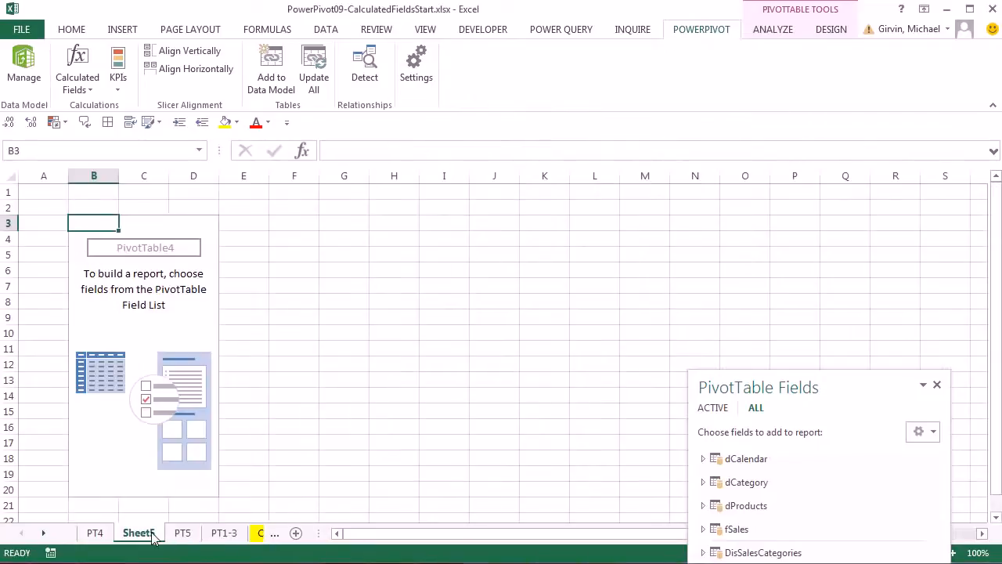
double_click(152, 533)
text(pt^)
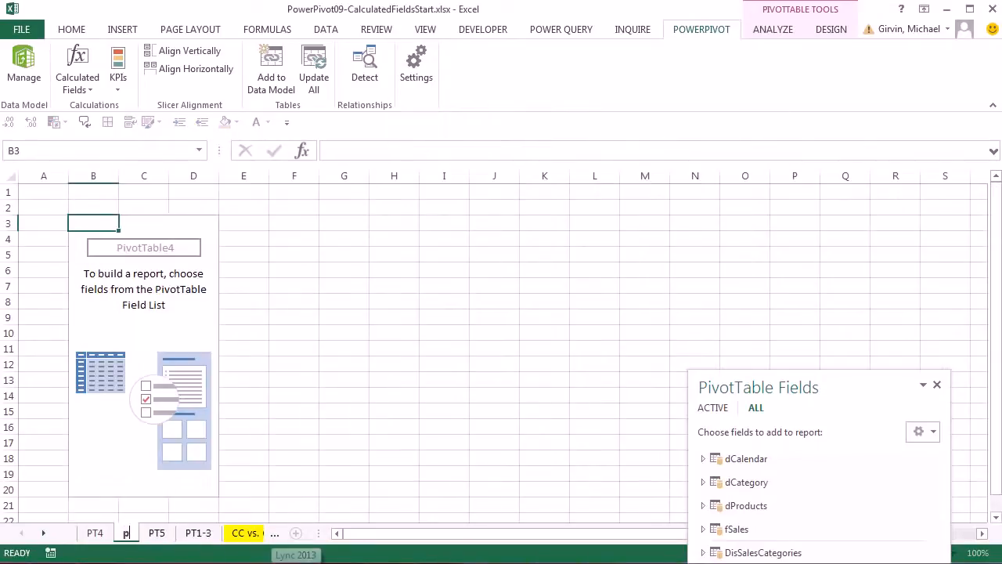
key(Return)
drag(913, 384, 507, 42)
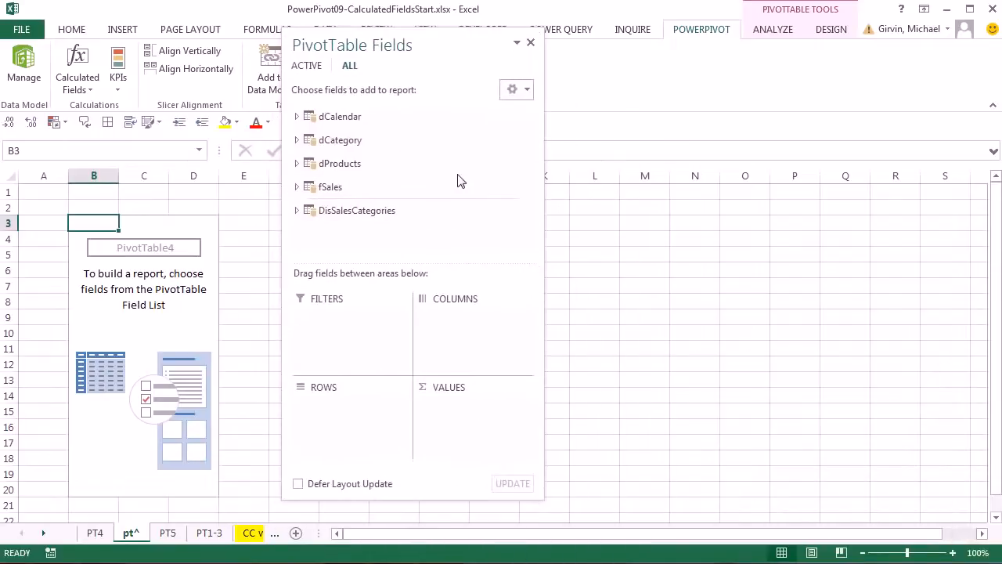
Put dCalendar Year in Rows and Number of Sales days plus Average Sales per Sales Day in Values.
click(296, 116)
drag(339, 222, 352, 415)
drag(528, 174, 528, 234)
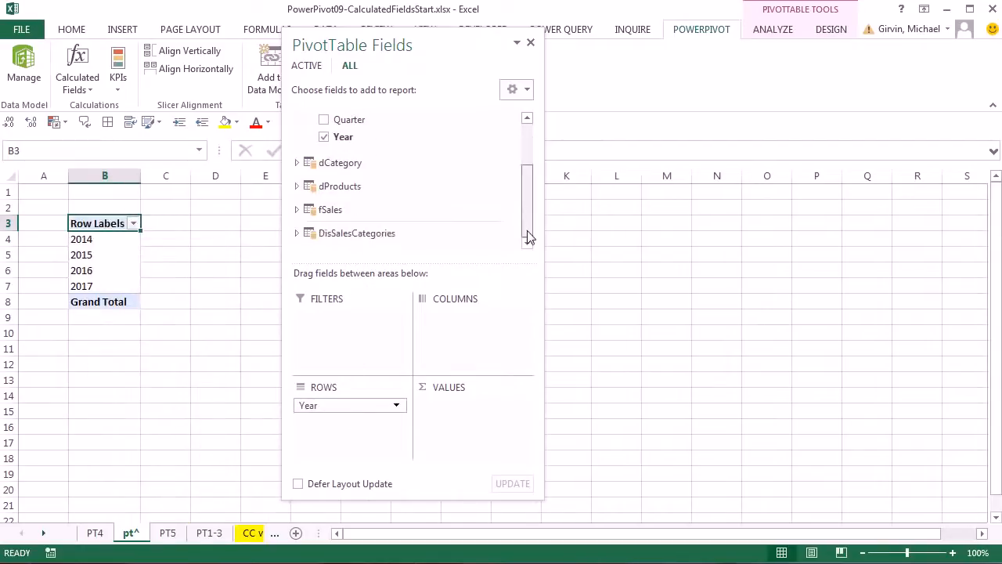
click(297, 209)
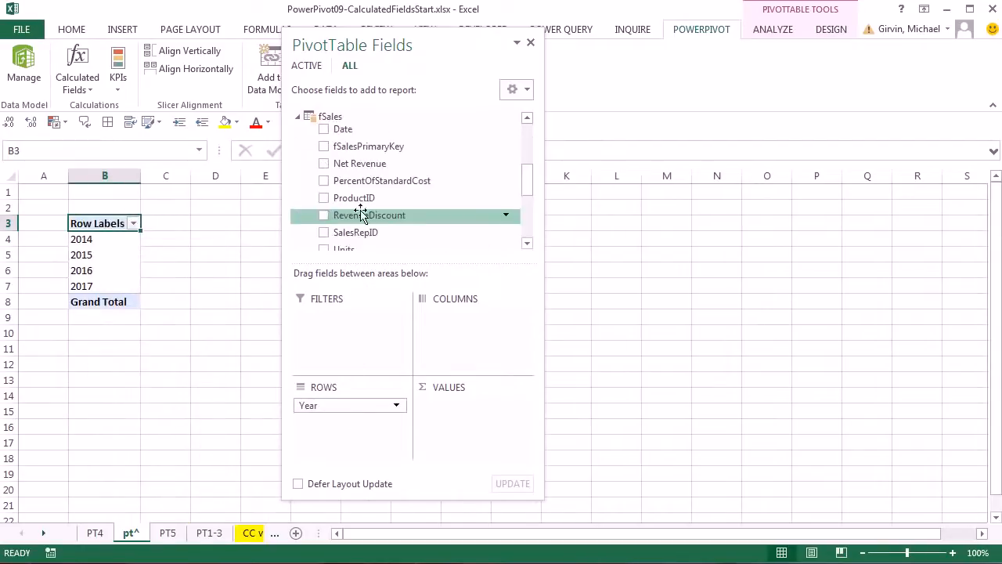
drag(528, 187, 530, 216)
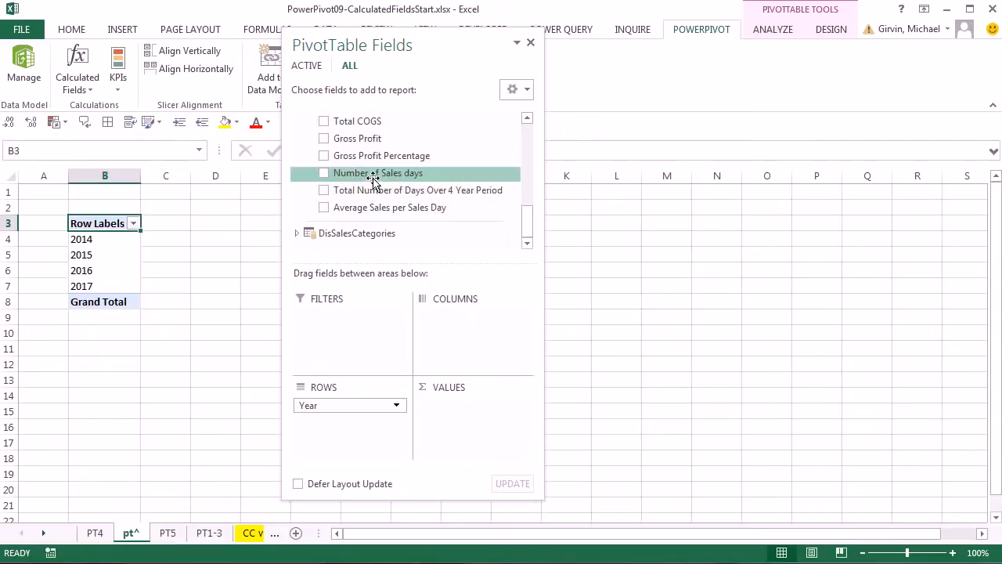
drag(370, 178, 460, 415)
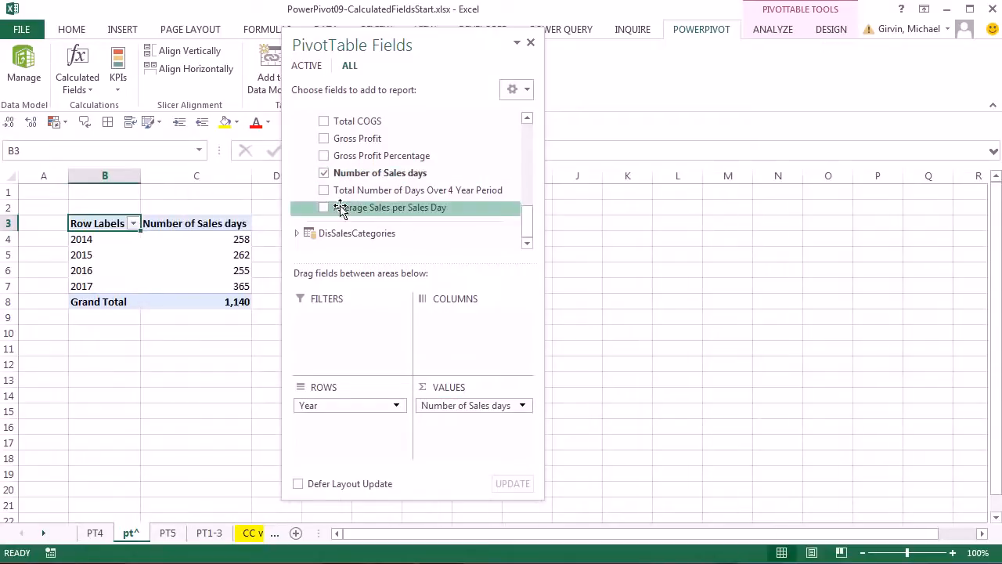
drag(371, 207, 516, 440)
drag(494, 47, 708, 68)
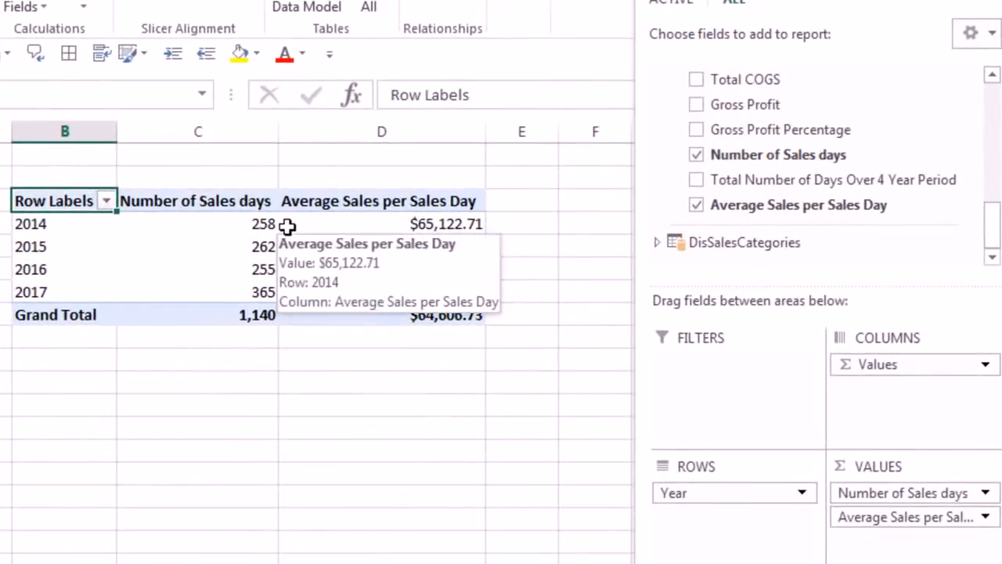
mouse_move(288, 280)
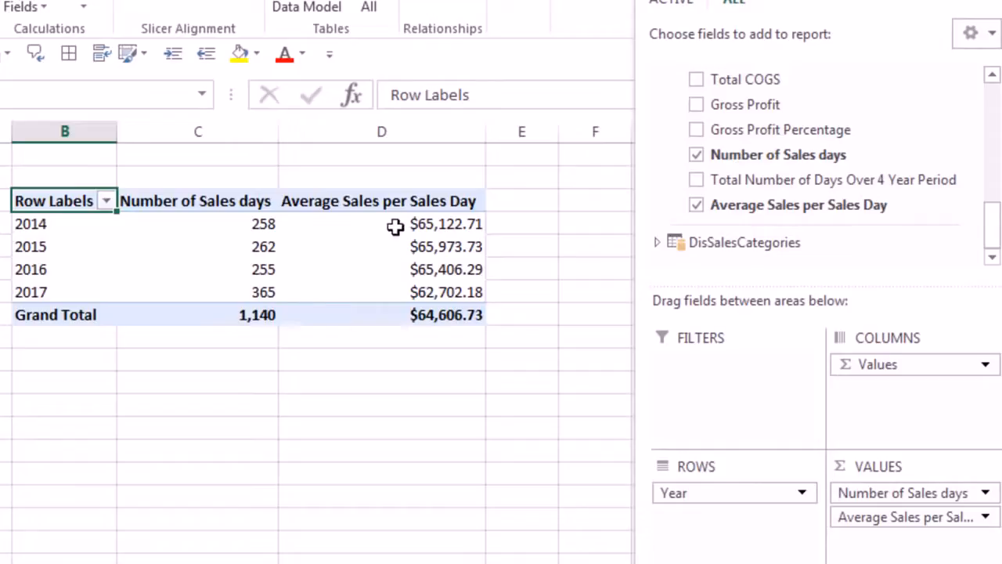
mouse_move(401, 294)
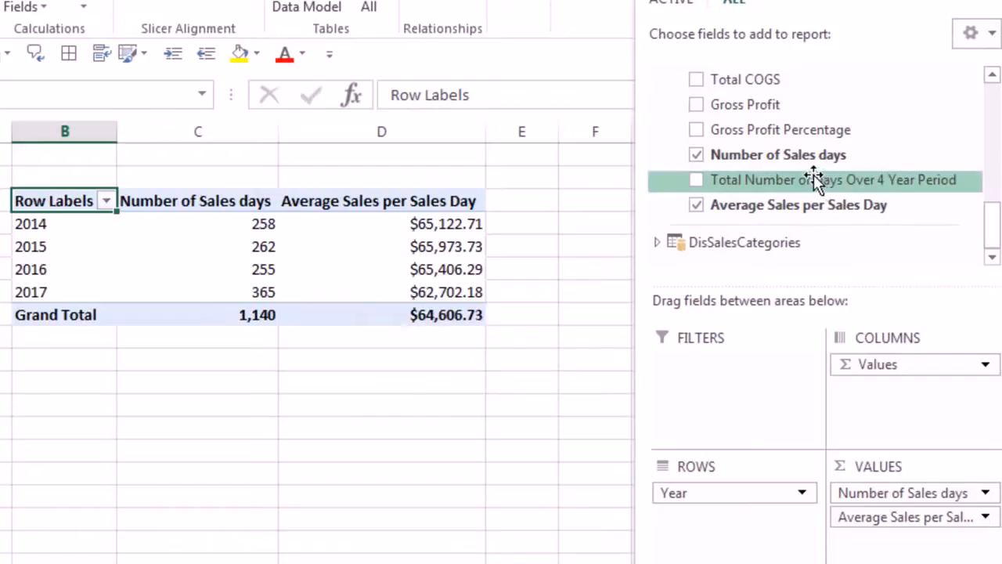
Add Total Net Revenue to Values, showing 2017 at $22,886,294.34 and total $73,651,673.70.
scroll(987, 214, up, 2)
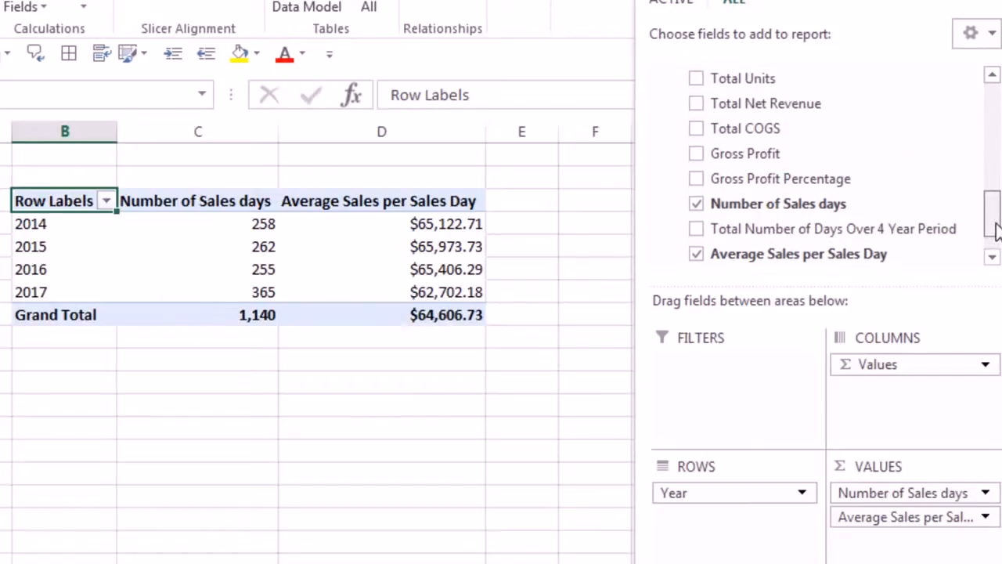
drag(740, 109, 881, 544)
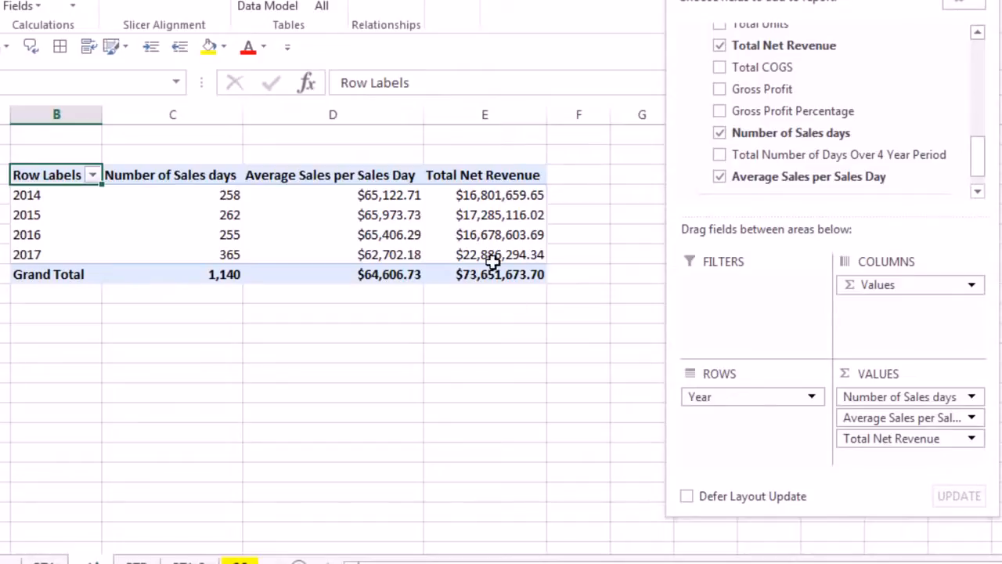
mouse_move(492, 263)
mouse_move(385, 267)
drag(751, 1, 871, 0)
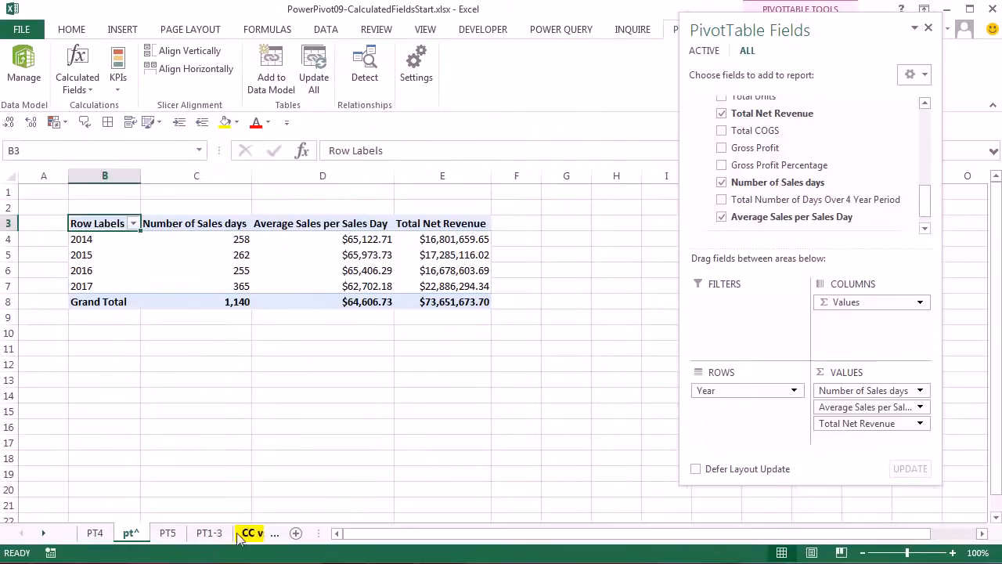
Rename the yearly pivot's sheet tab to PT6.
double_click(136, 533)
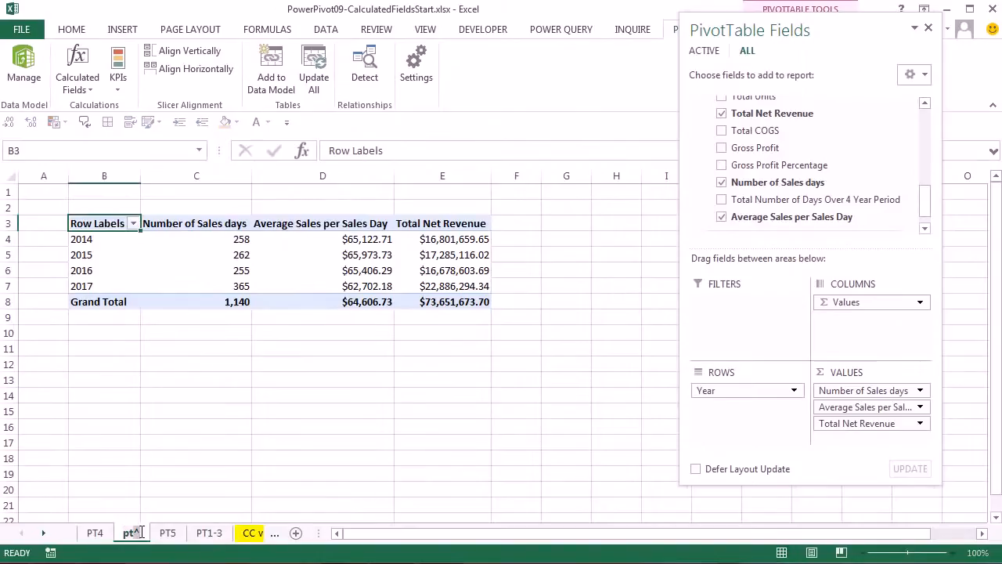
text(pt6)
key(Return)
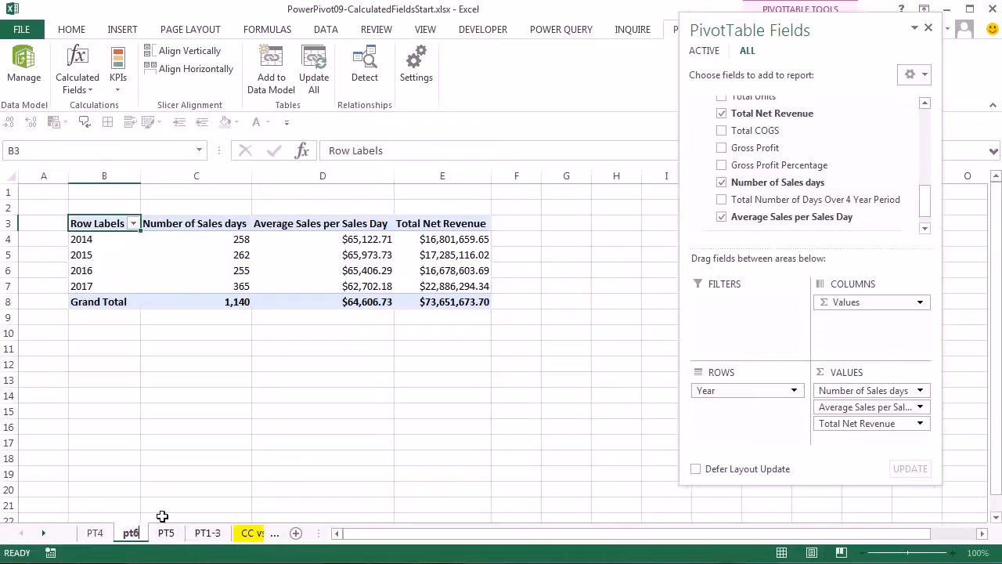
key(BackSpace)
key(BackSpace)
key(BackSpace)
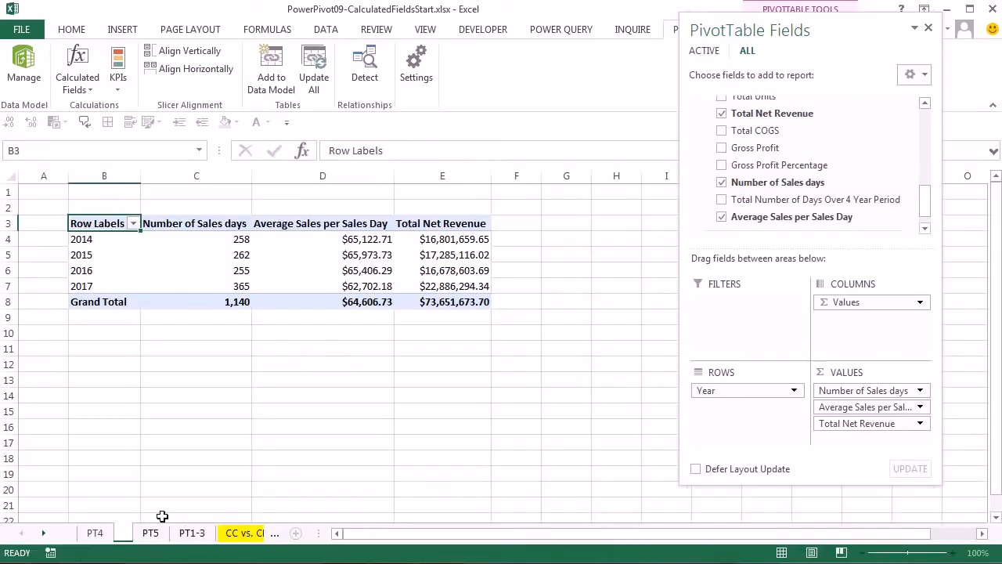
text(PT6)
key(Return)
click(162, 517)
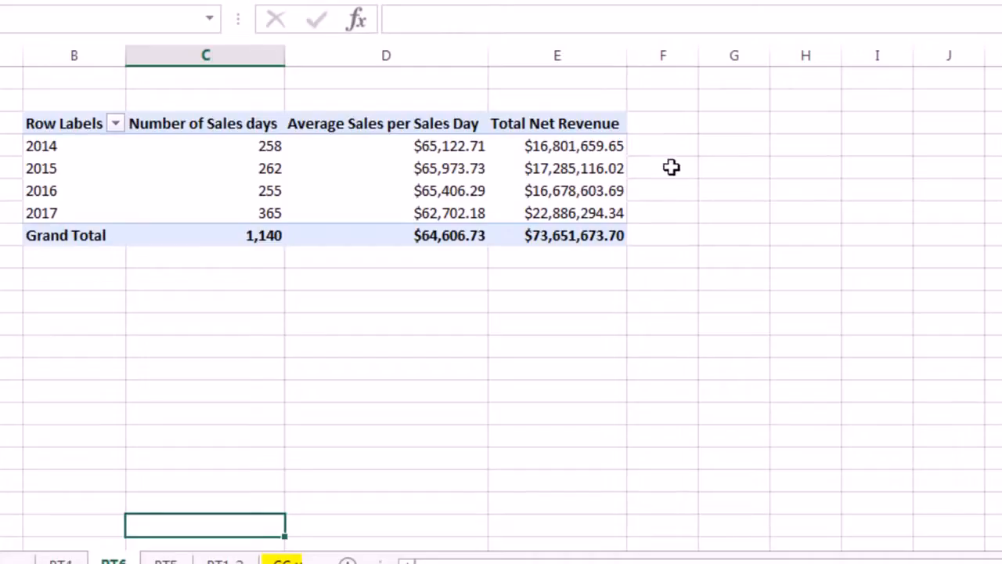
Enter =E5/E4-1 in G5 and fill it down to G7 for 2015–2017 revenue growth.
click(721, 172)
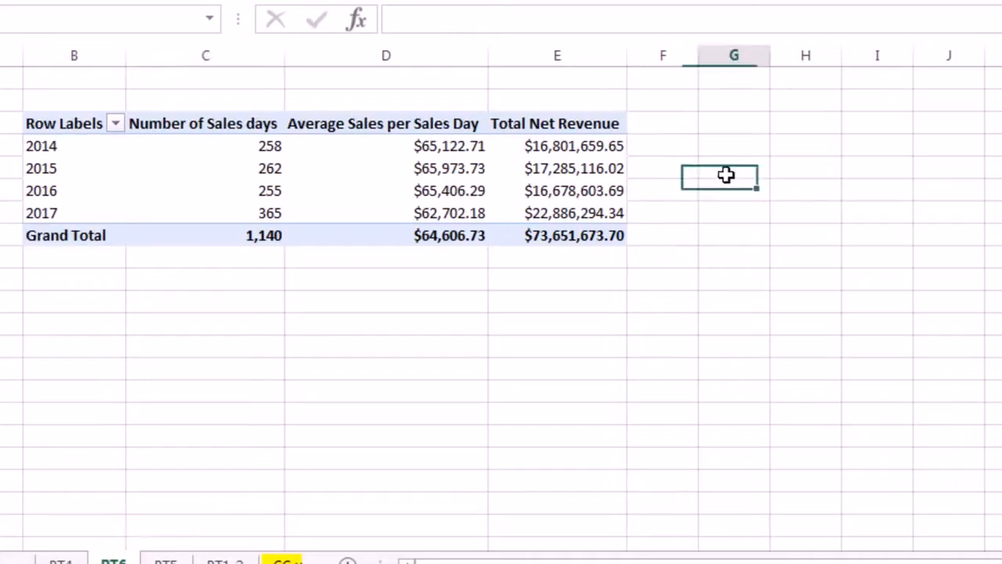
text(=)
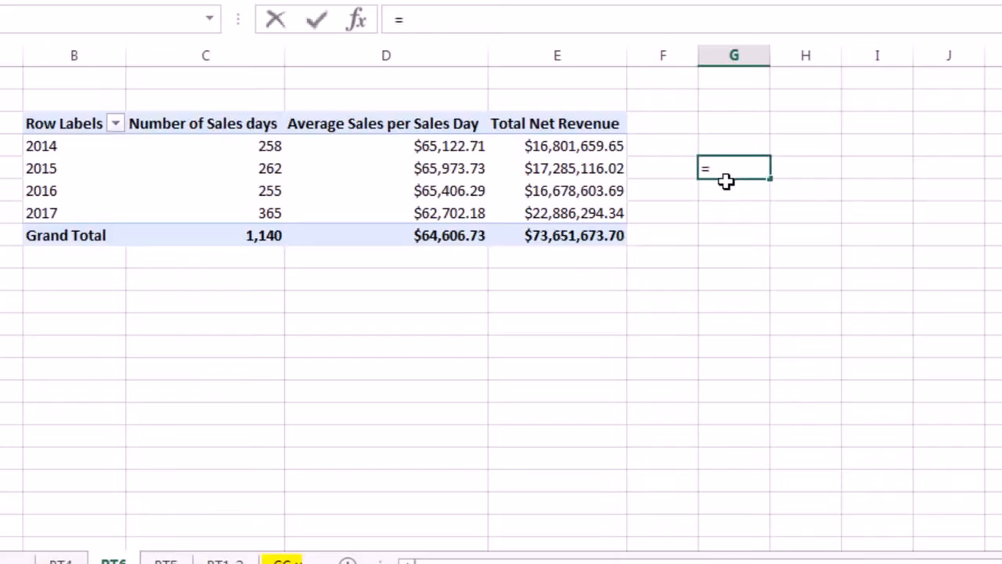
text(E5/E4)
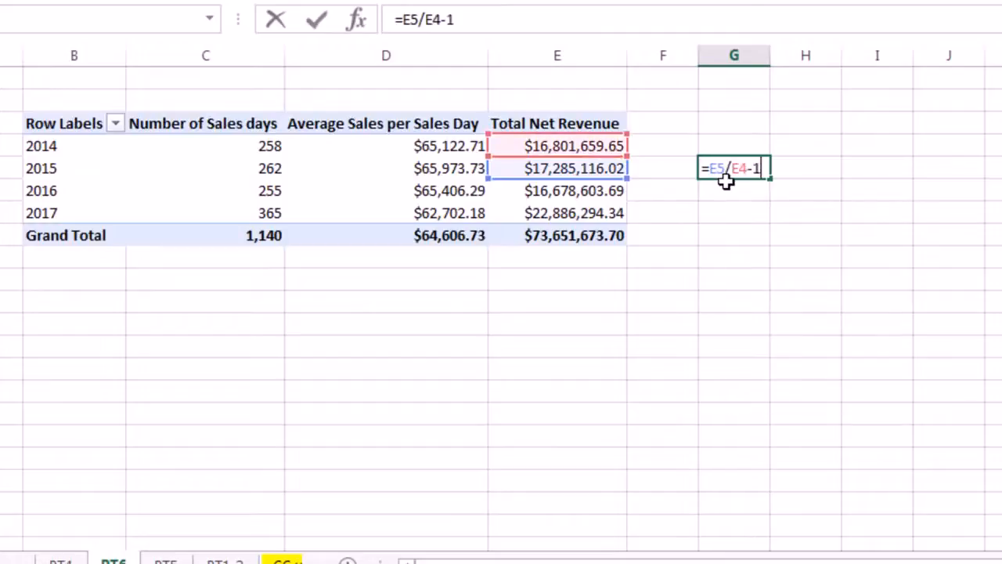
text(-1)
key(ctrl+Return)
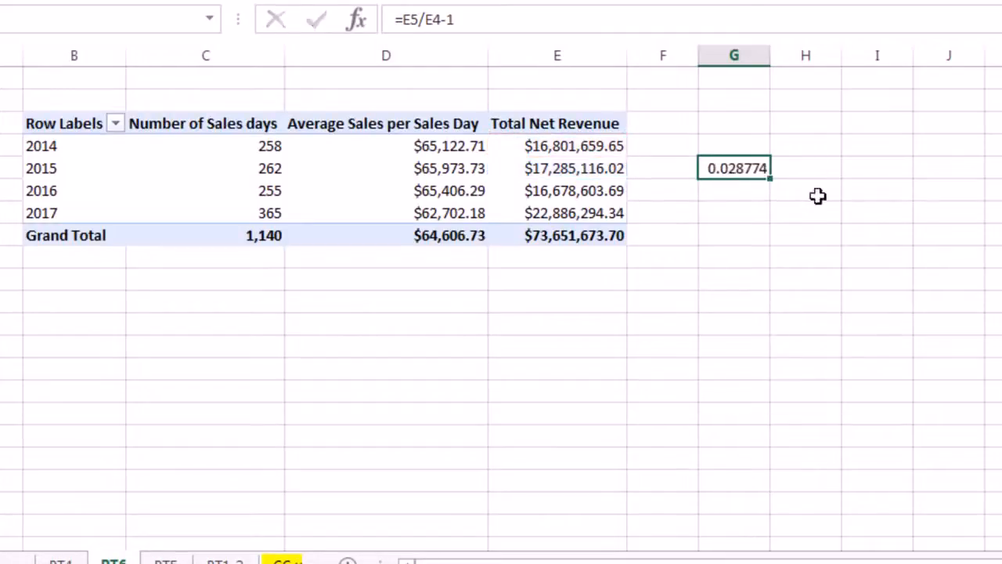
drag(771, 179, 776, 223)
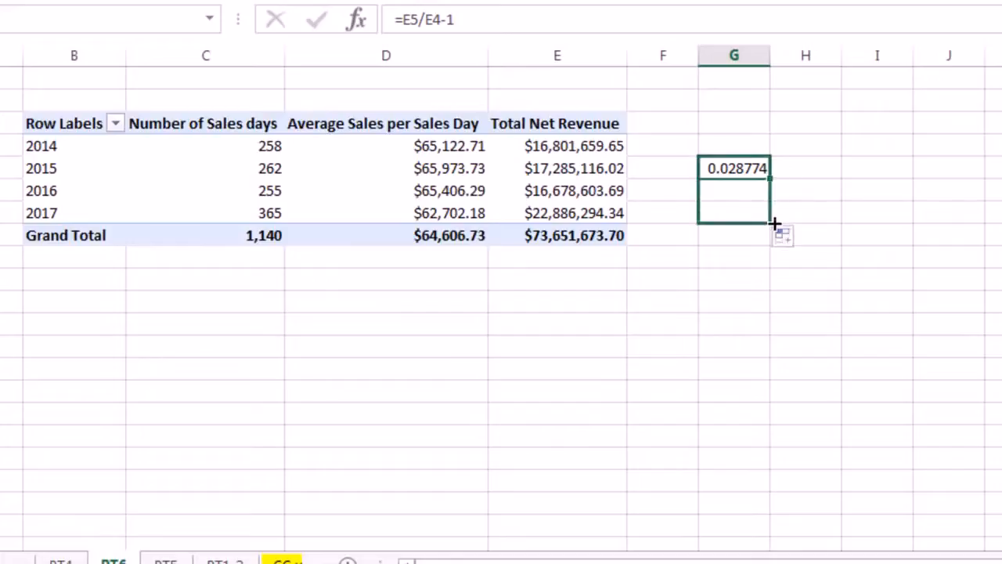
Review the G5 growth formula's references against the 2015 net revenue cell.
double_click(745, 168)
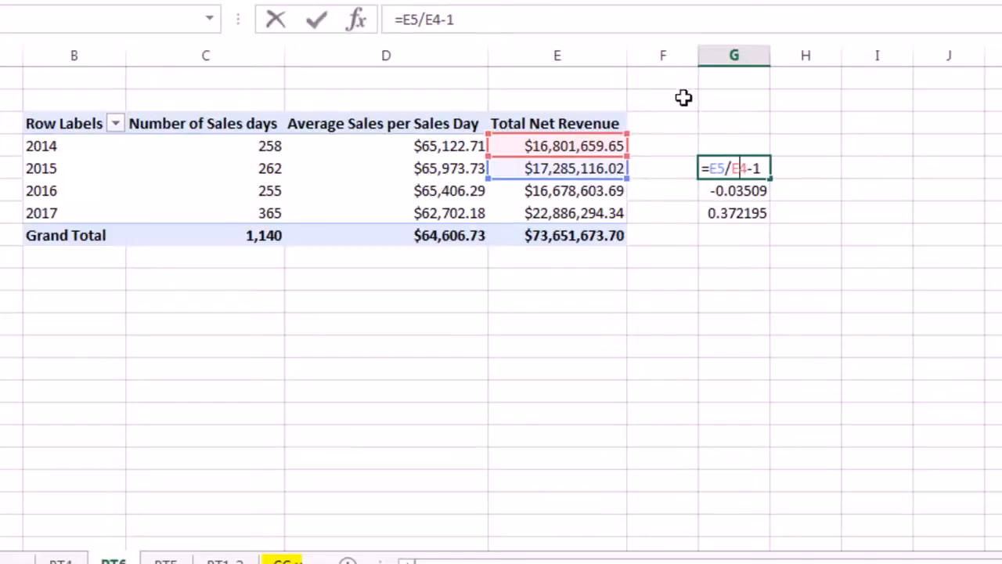
key(ctrl+Return)
click(570, 172)
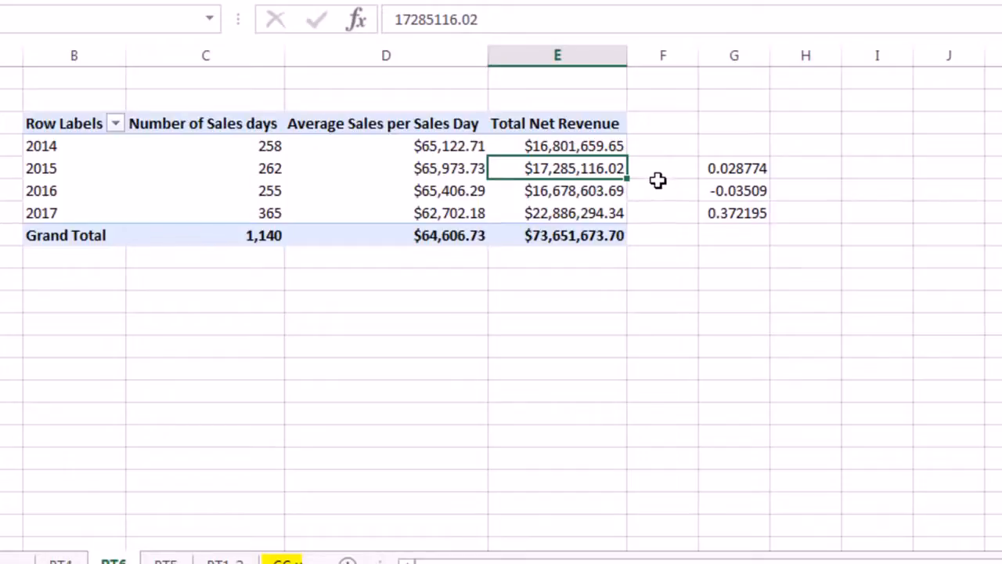
double_click(716, 167)
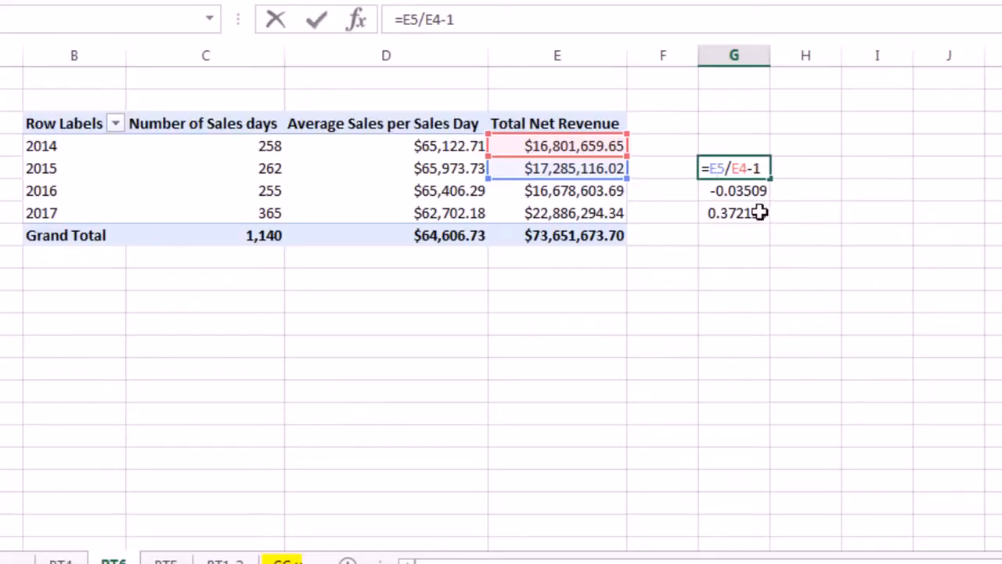
key(ctrl+Return)
Extend the growth formula up to G4 and change it to =IFERROR(E4/E3-1,"").
drag(774, 156, 772, 140)
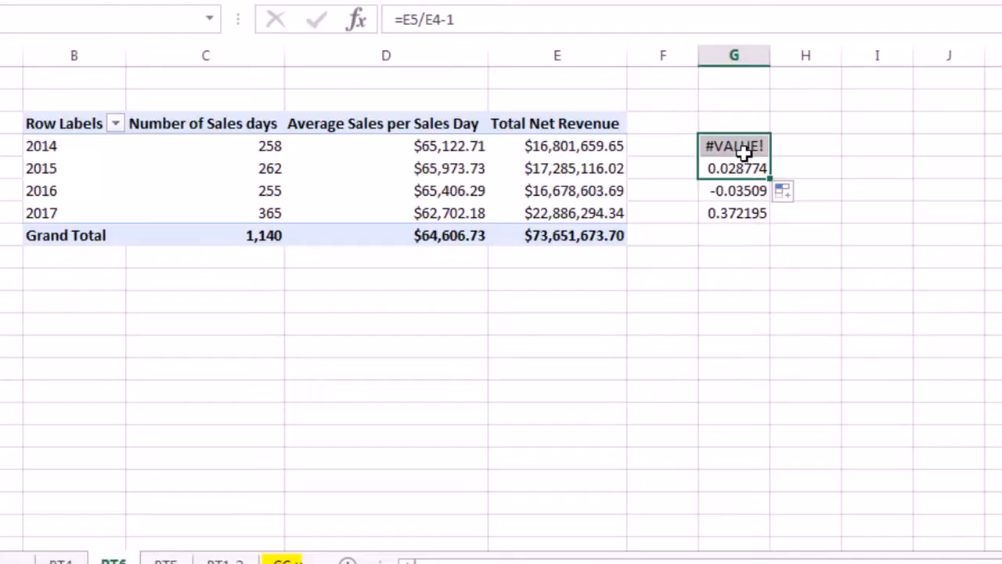
click(754, 149)
double_click(753, 147)
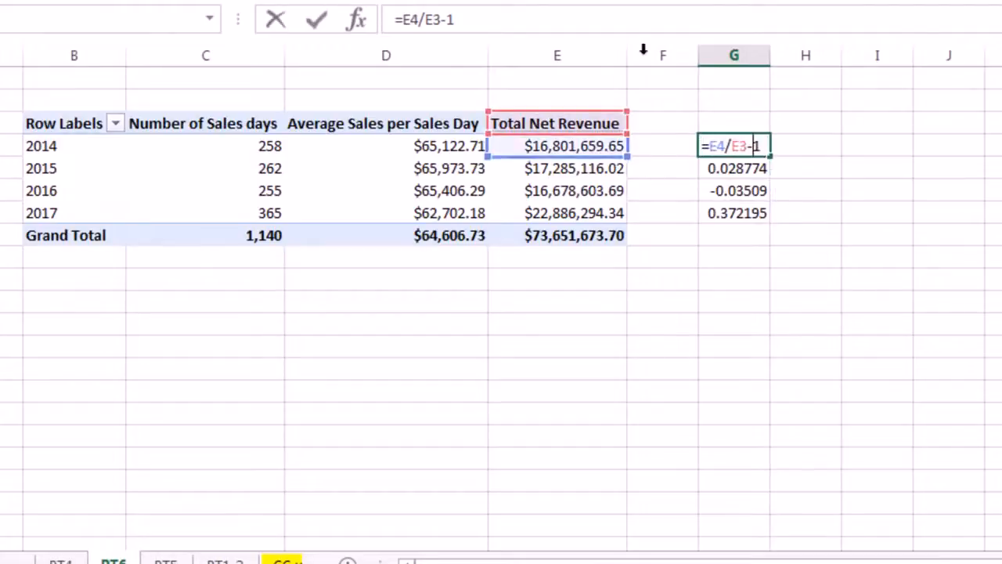
click(710, 149)
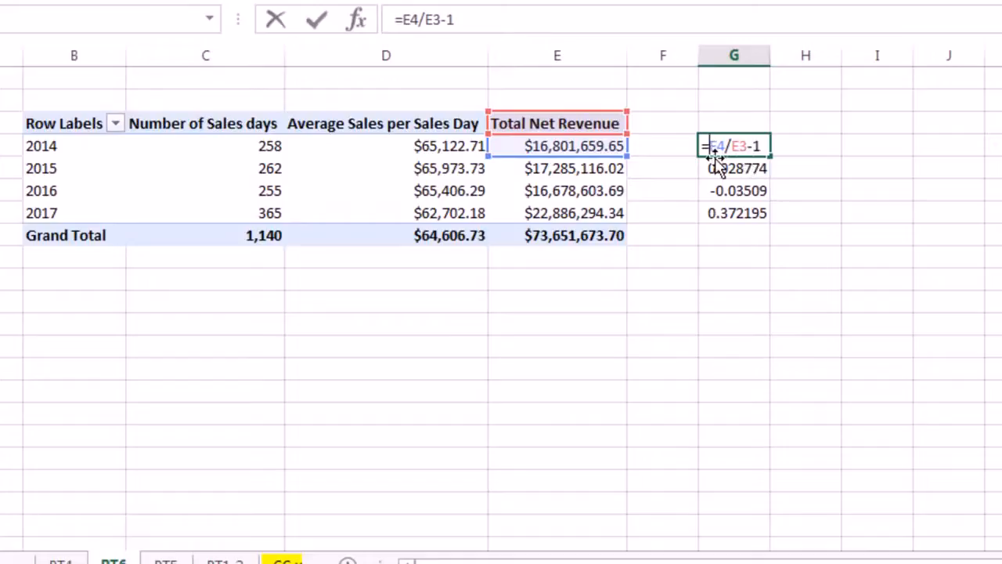
text(if)
key(Tab)
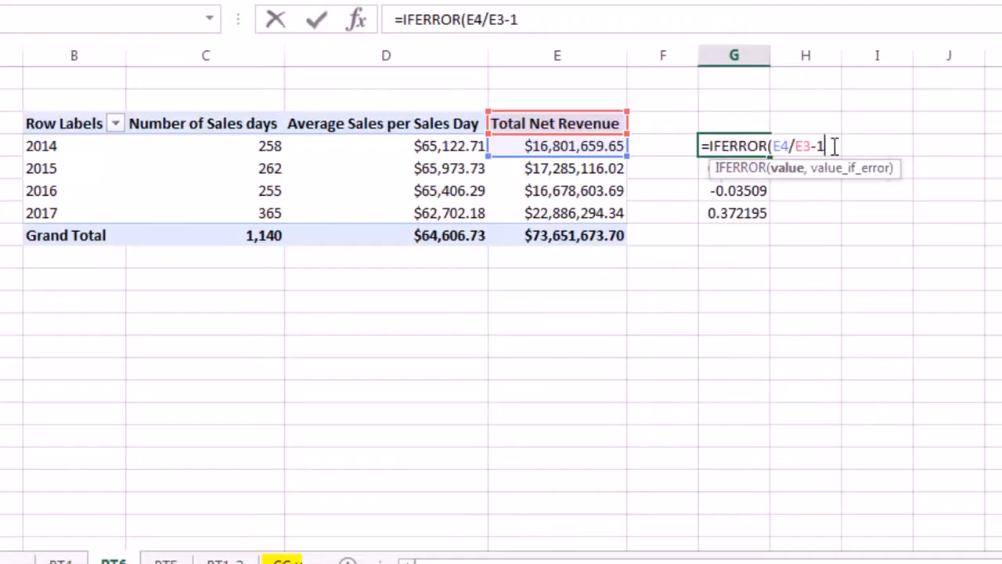
text(,"")
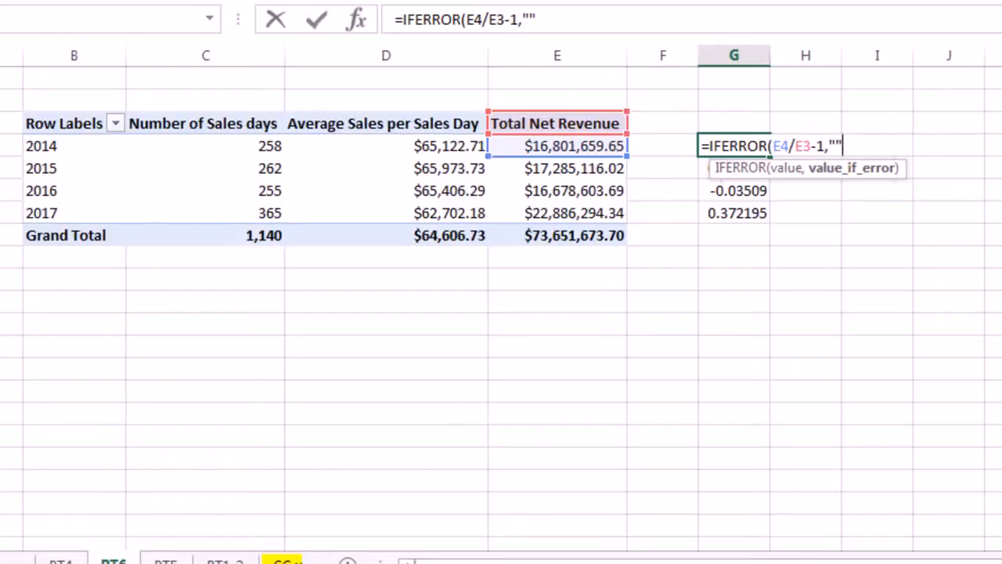
text())
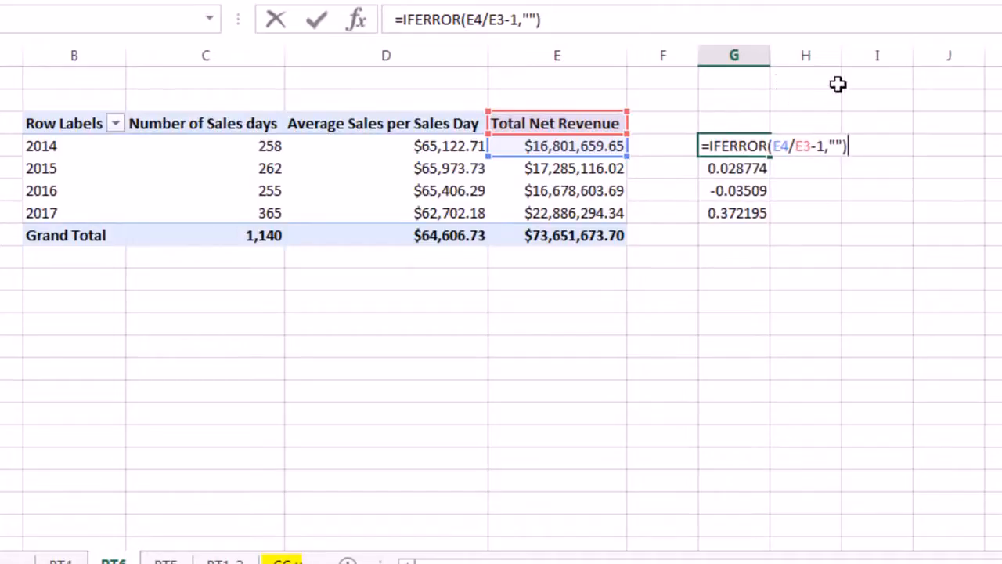
key(ctrl+Return)
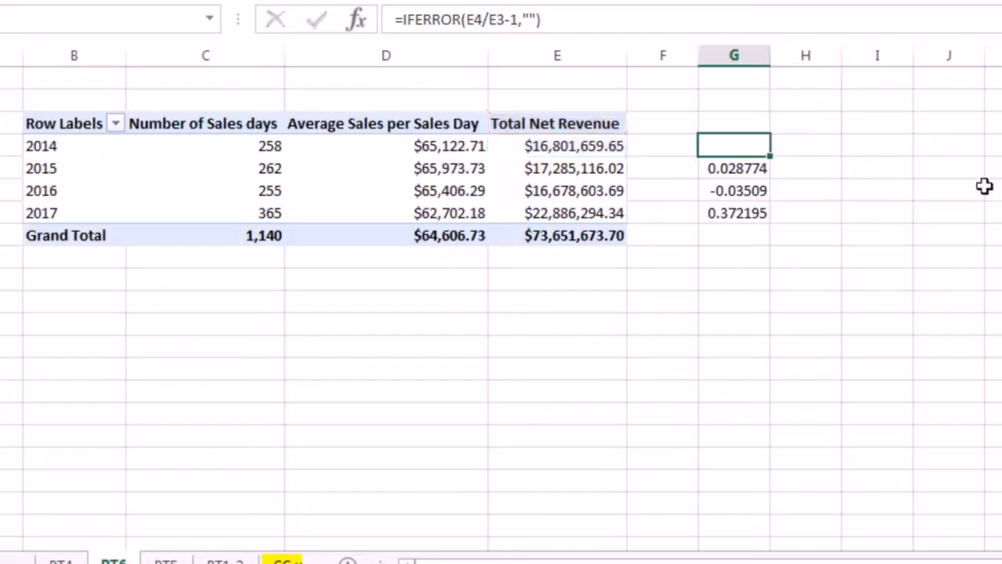
Fill the IFERROR growth formula down through 2017 and check it.
double_click(770, 158)
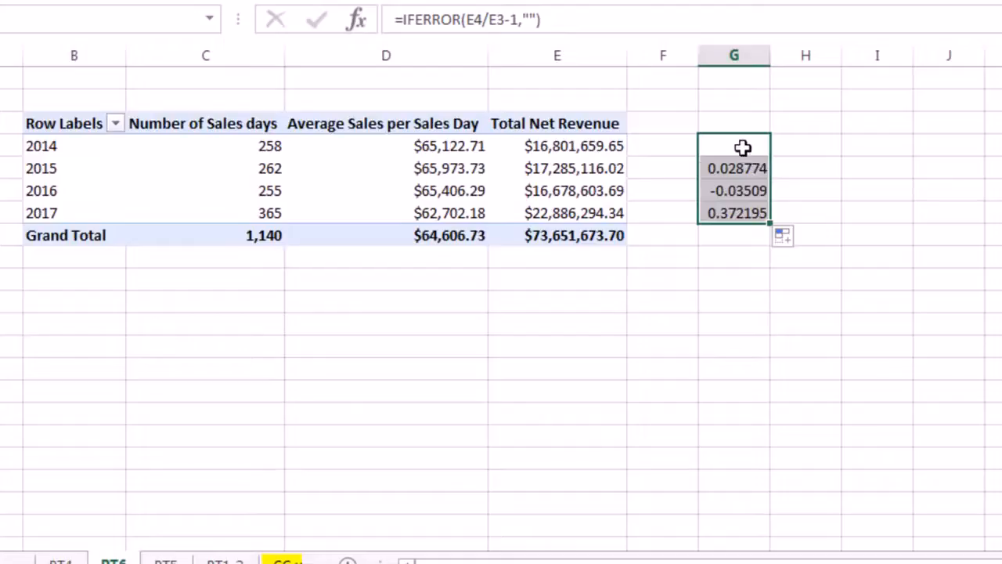
double_click(738, 146)
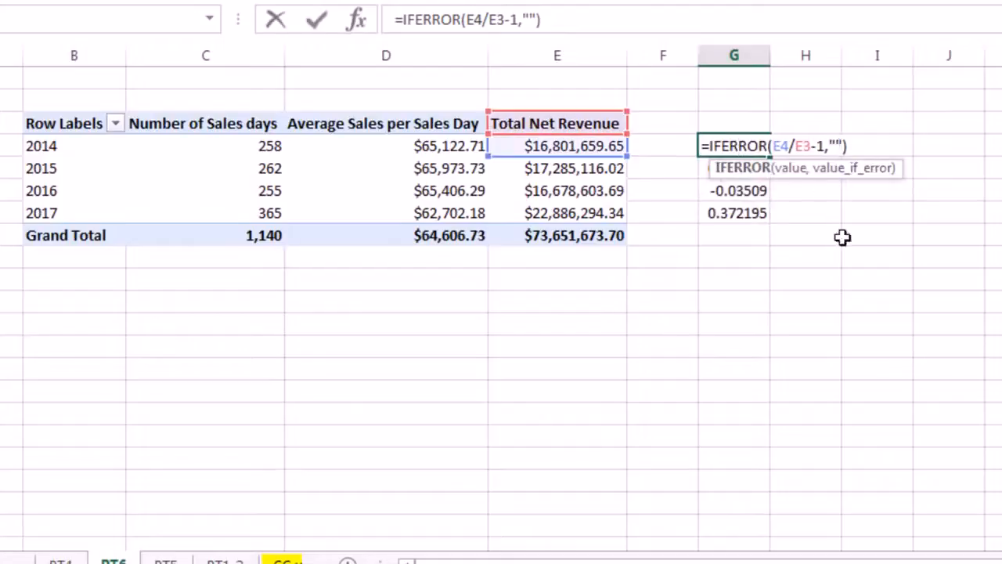
key(Escape)
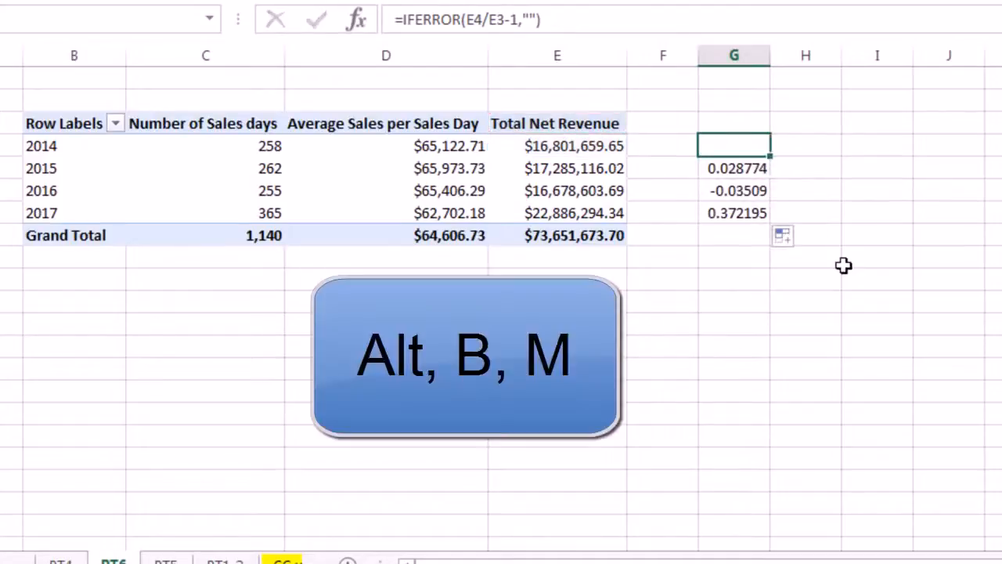
In Power Pivot, start Total Net Revenue From Last Year:=CALCULATE([Total Net Revenue].
key(alt+b)
key(m)
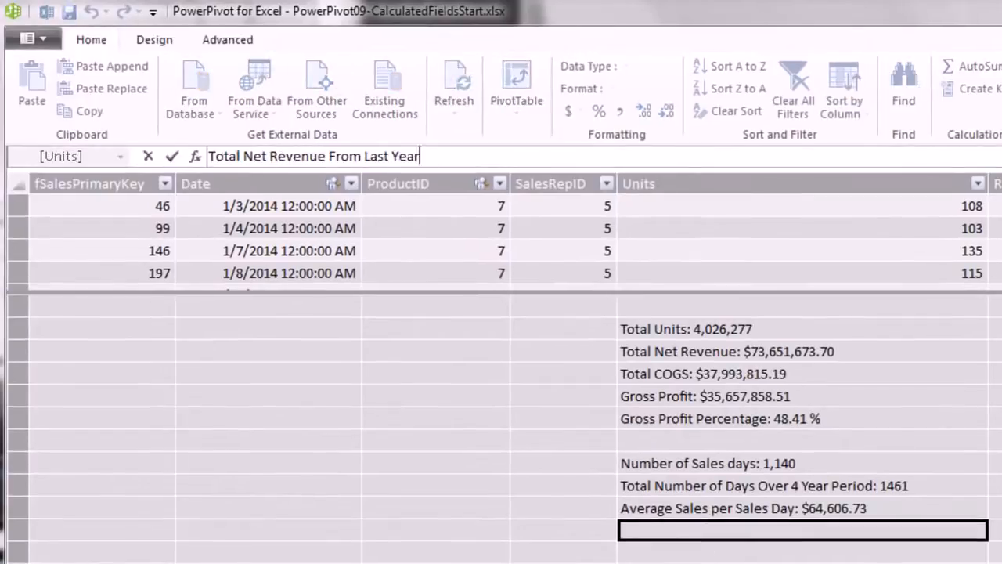
text(:=c)
key(Tab)
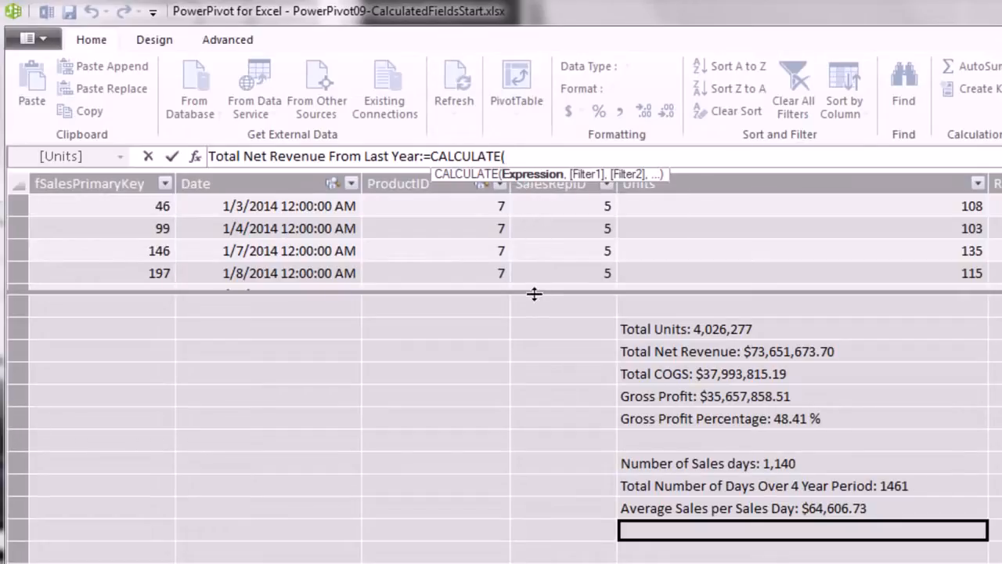
text([t)
key(Down)
key(Tab)
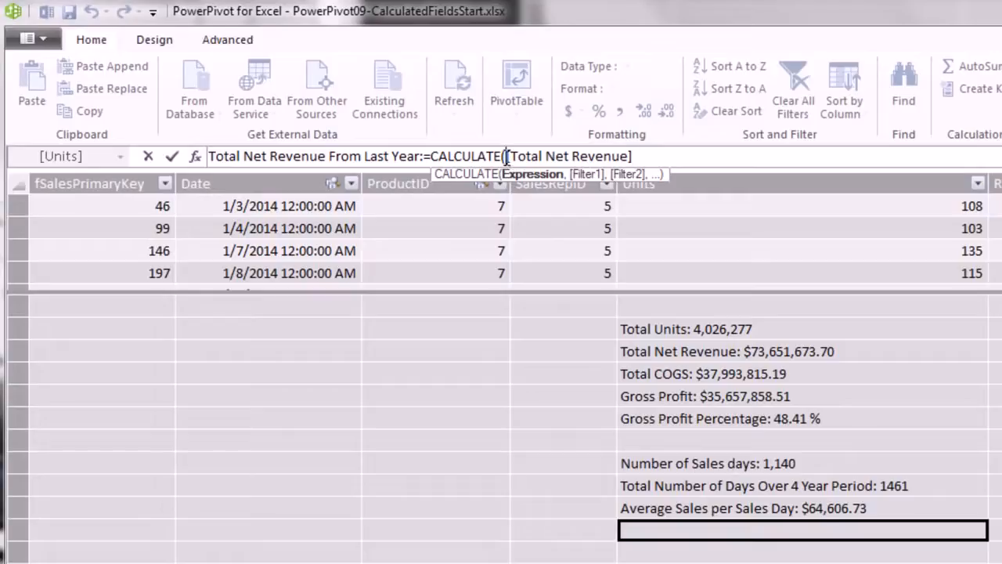
drag(505, 156, 657, 159)
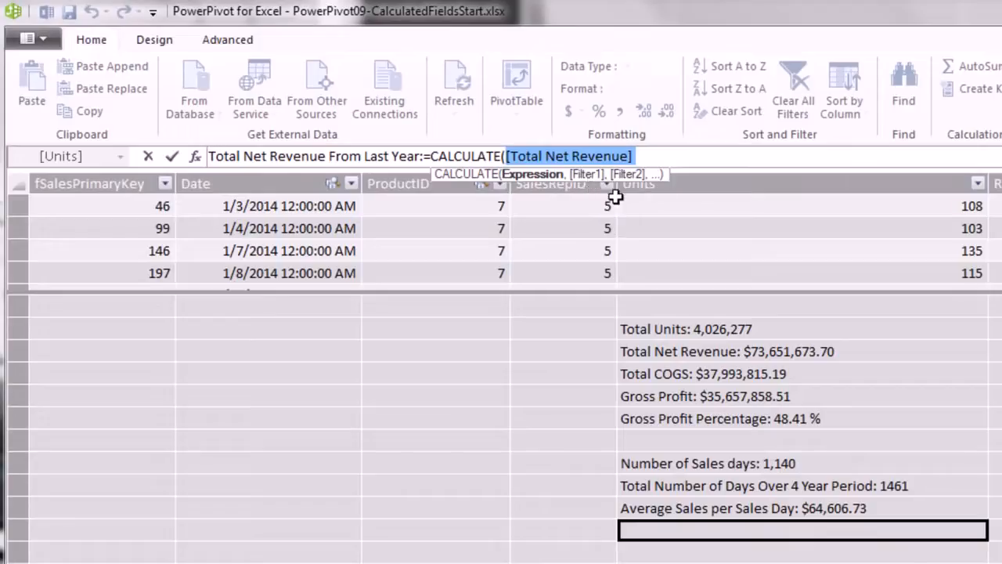
Complete the measure with SAMEPERIODLASTYEAR(dCalendar[Dates]), returning $50,765,379.36 prior-year net revenue.
click(652, 157)
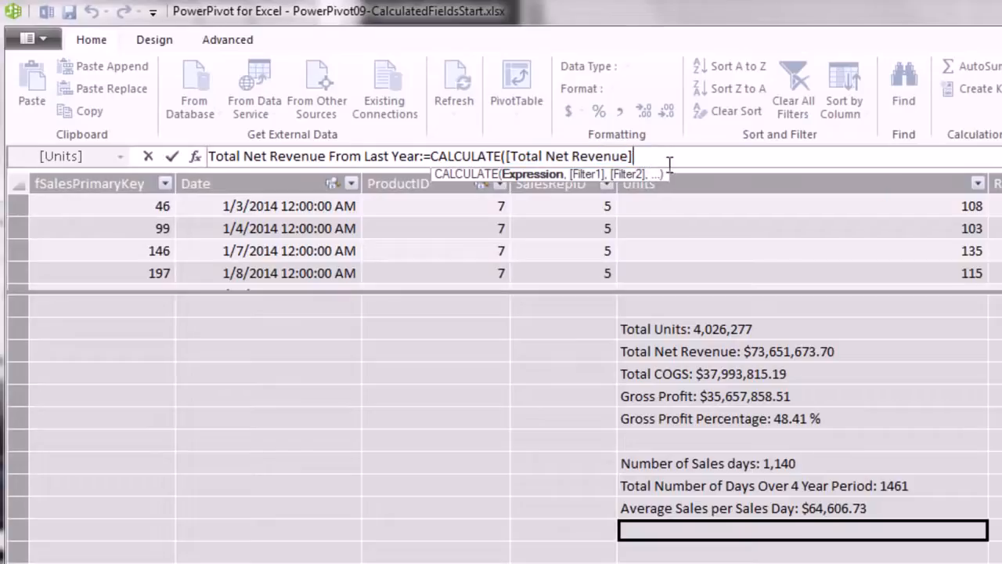
text(,)
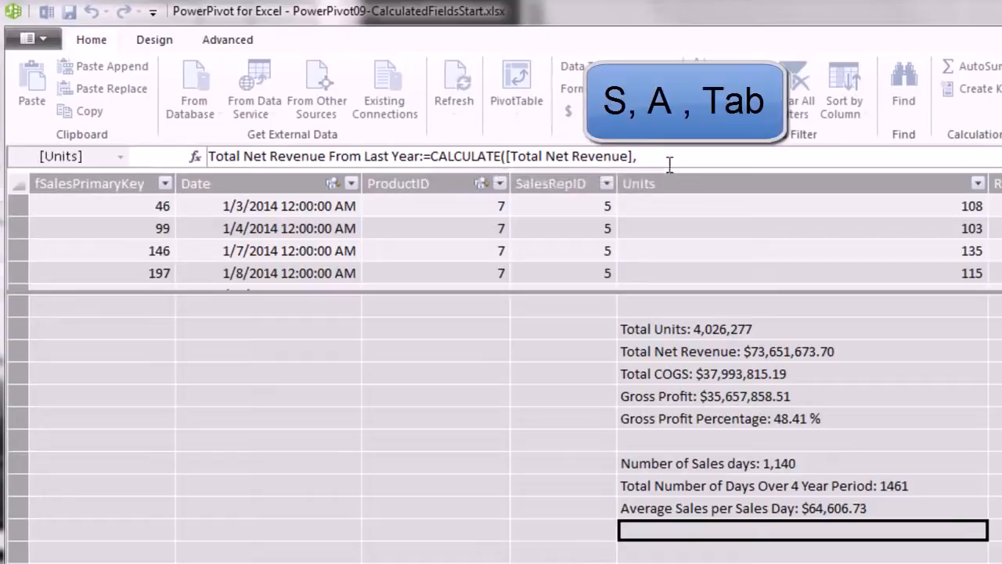
text(sa)
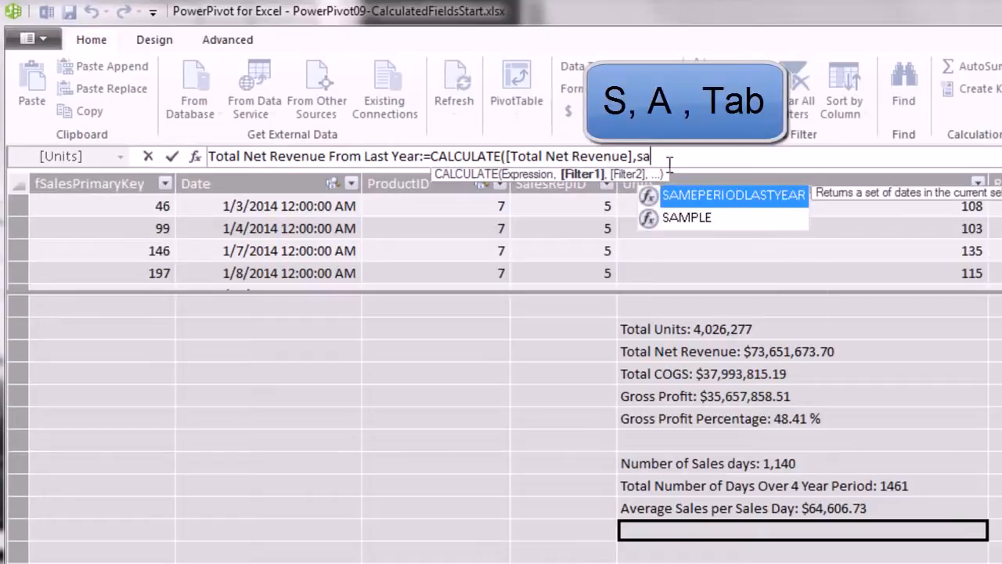
key(Tab)
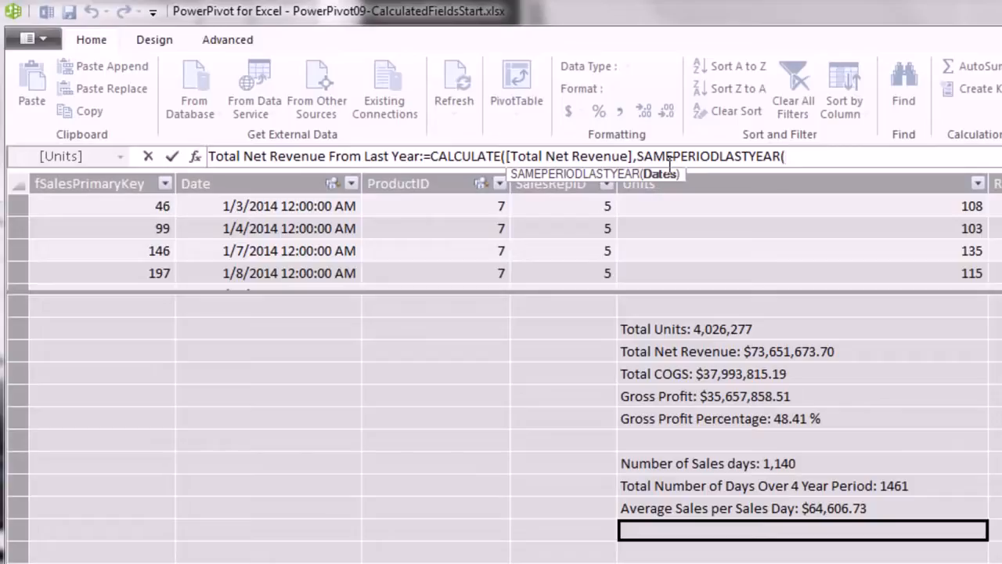
text(dc)
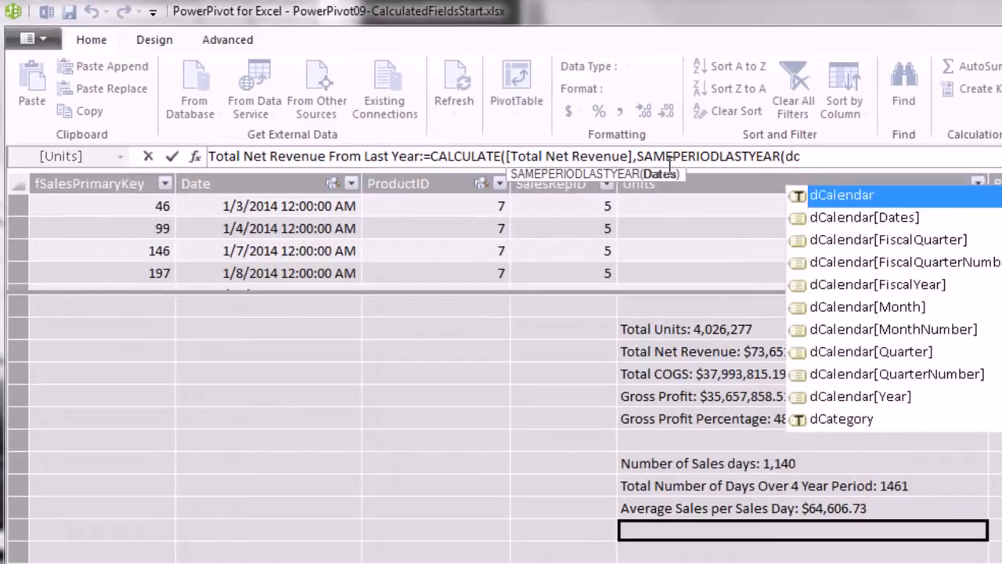
key(Down)
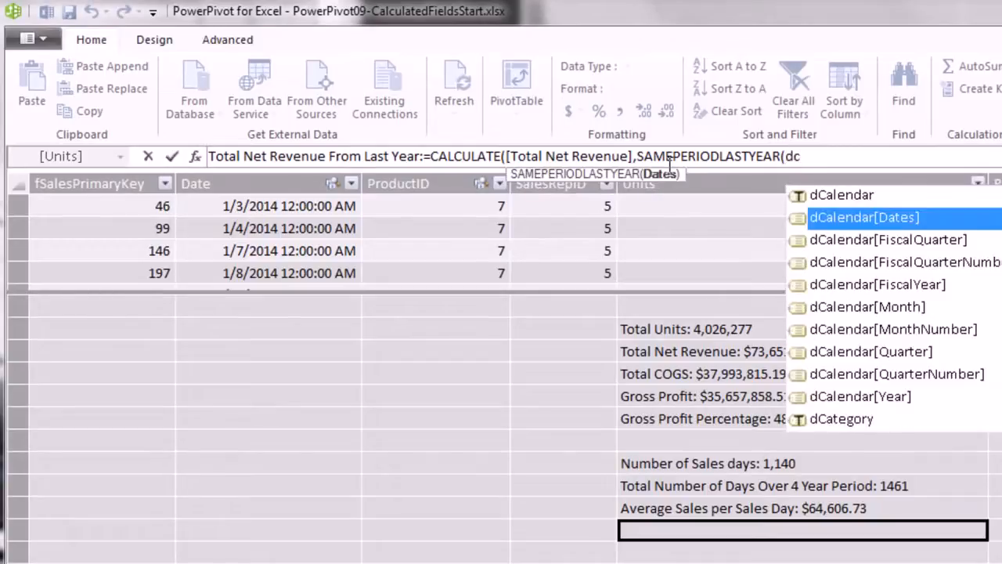
key(Tab)
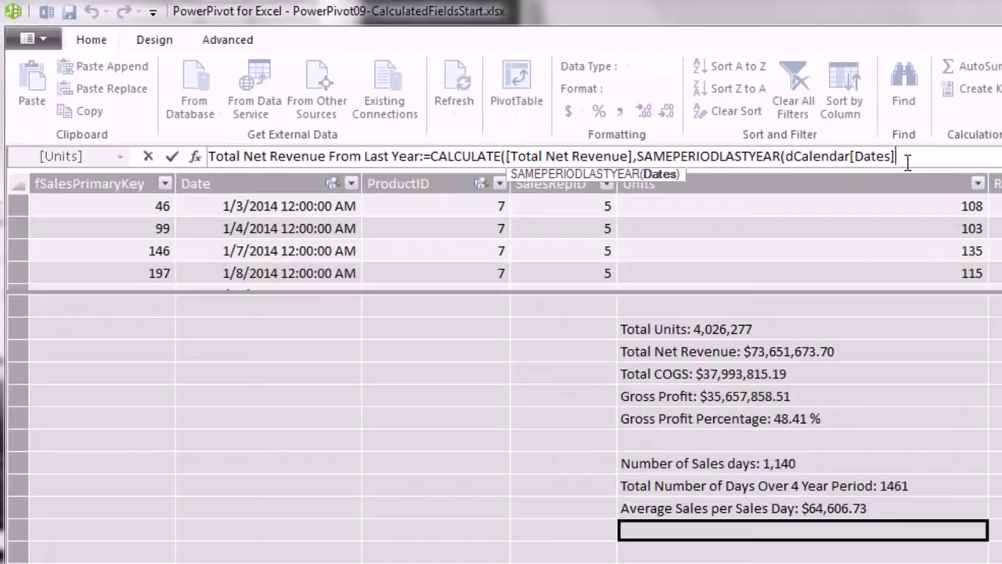
text())
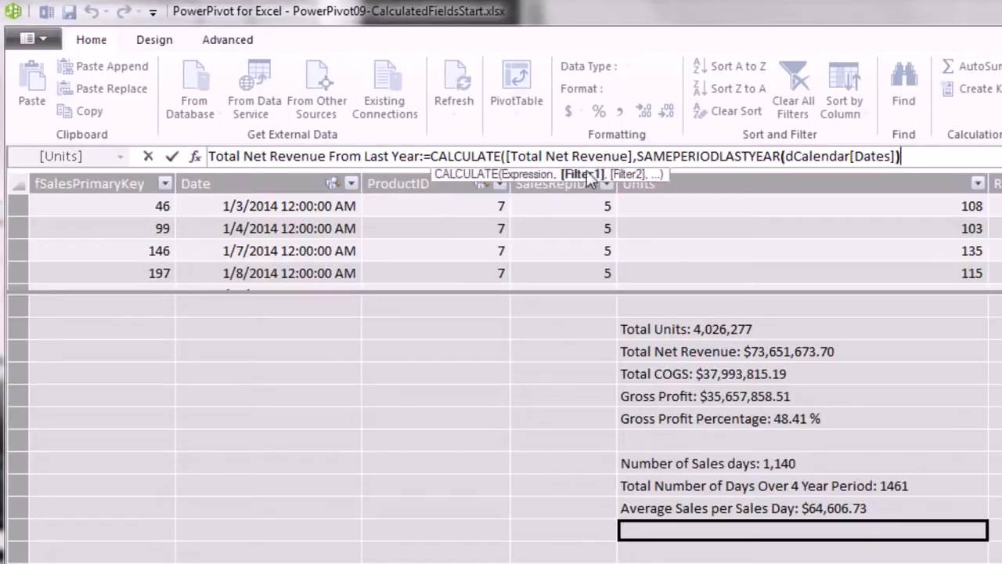
text())
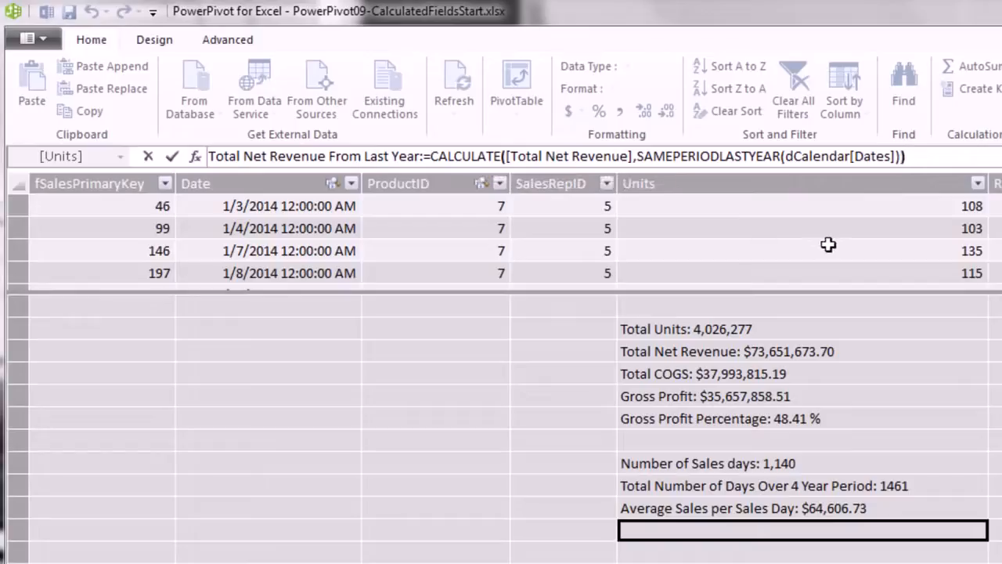
key(Return)
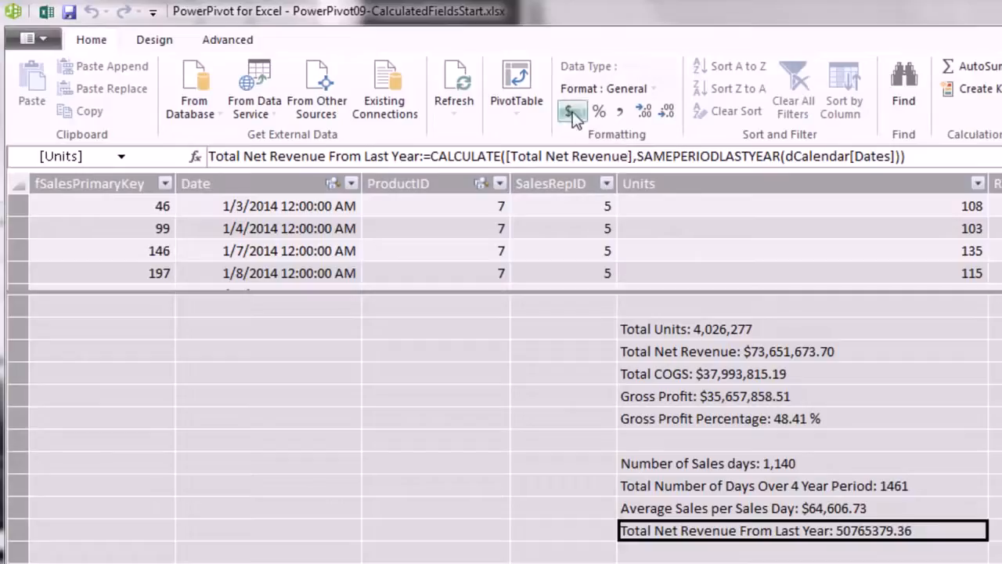
click(574, 116)
Format Total Net Revenue From Last Year as $ English (United States) currency.
click(650, 132)
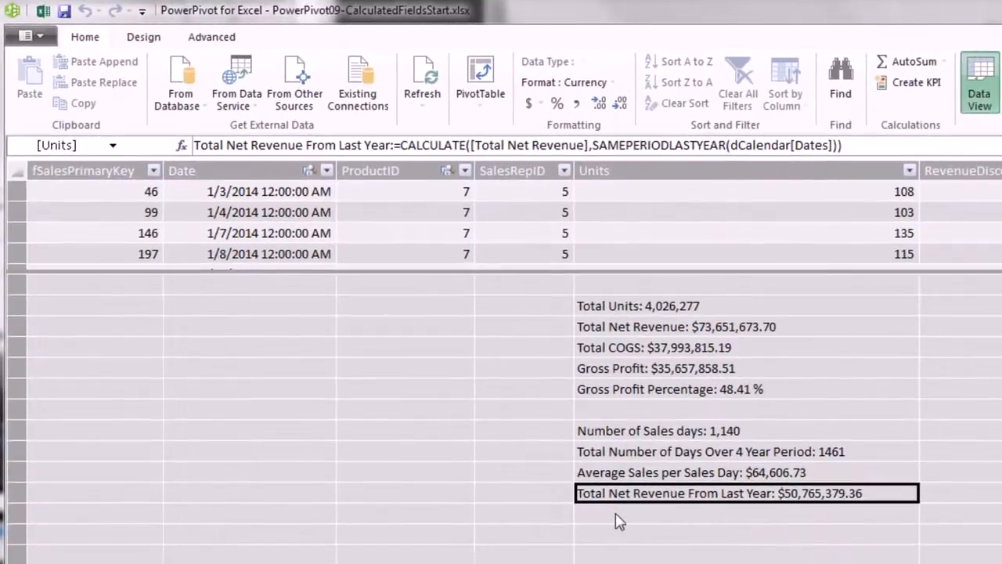
click(615, 516)
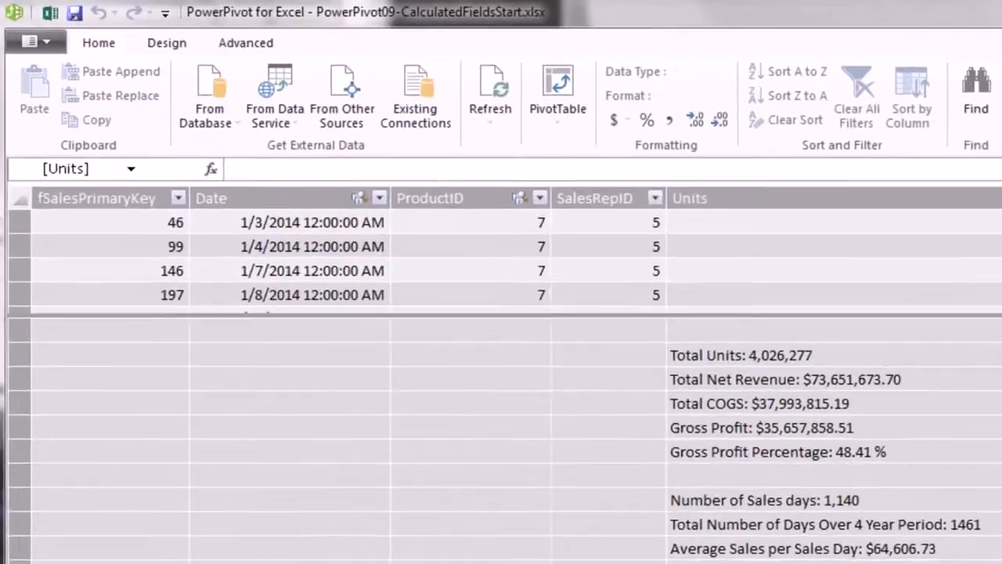
Enter % Change for Net Revenue:=[Total Net Revenue]/[Total Net Revenue From Last Year]-1, returning 0.4508.
text(% Change for Net Revenue:)
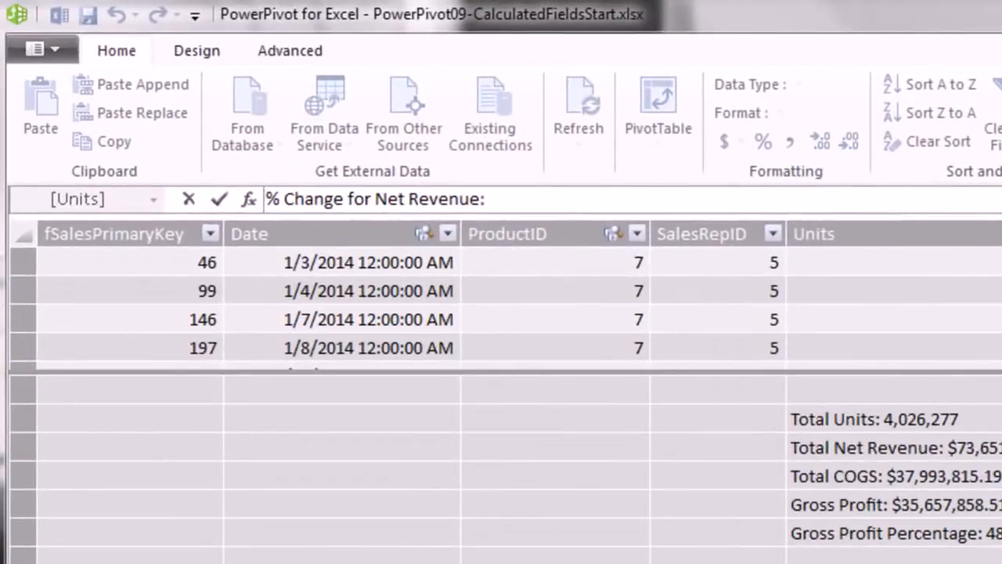
text(=[)
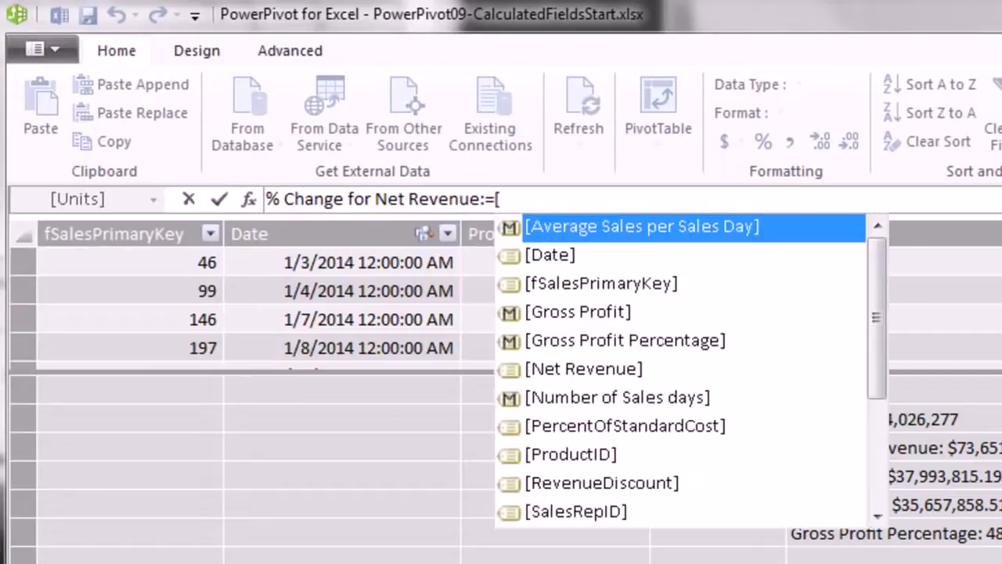
text(t)
key(Down)
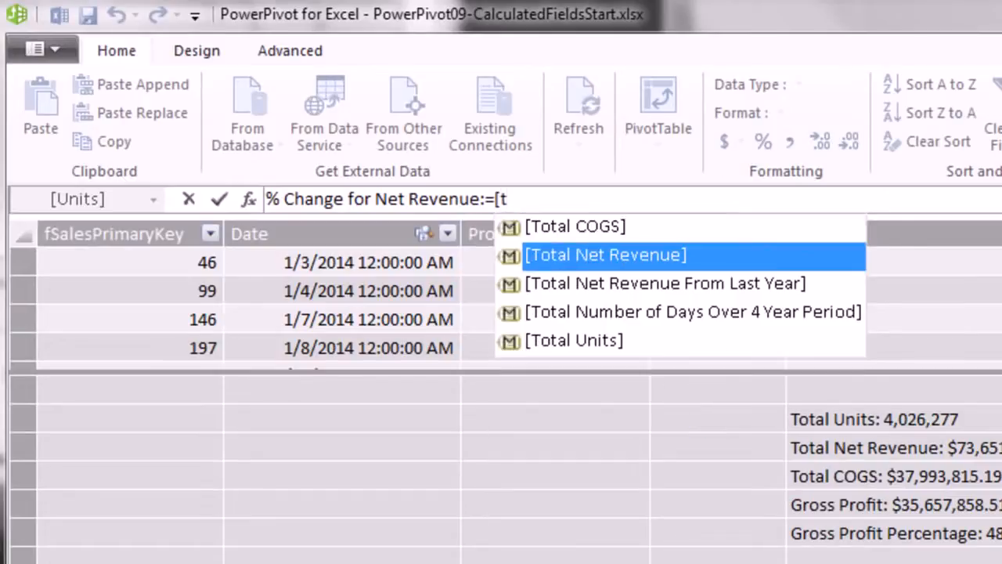
key(Tab)
text(/)
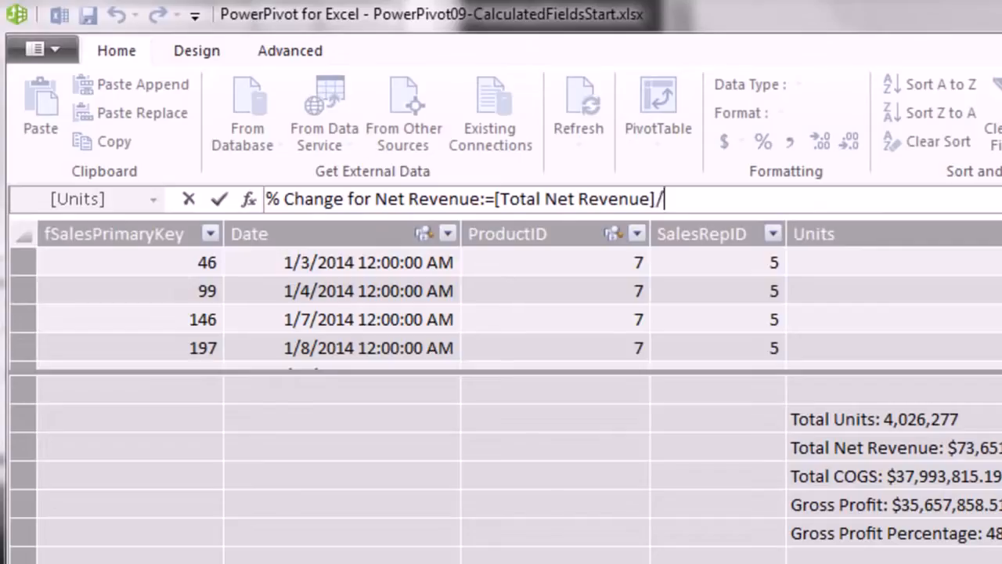
text([)
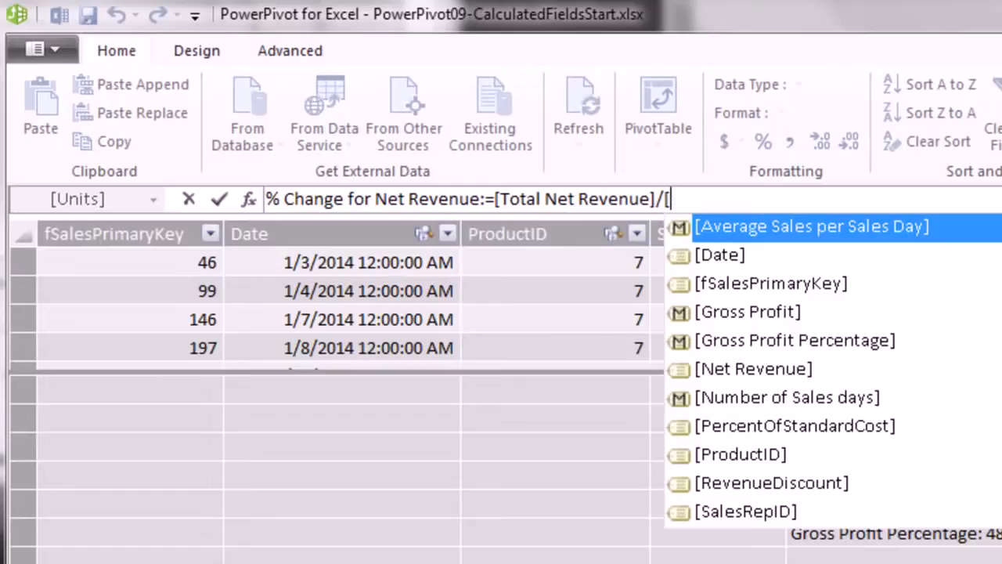
text(t)
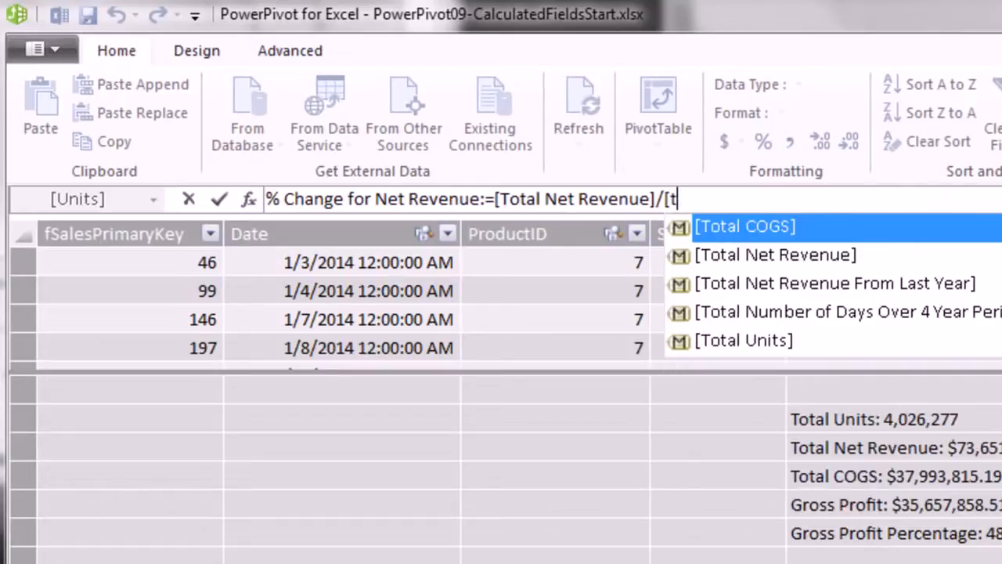
key(Down)
key(Down)
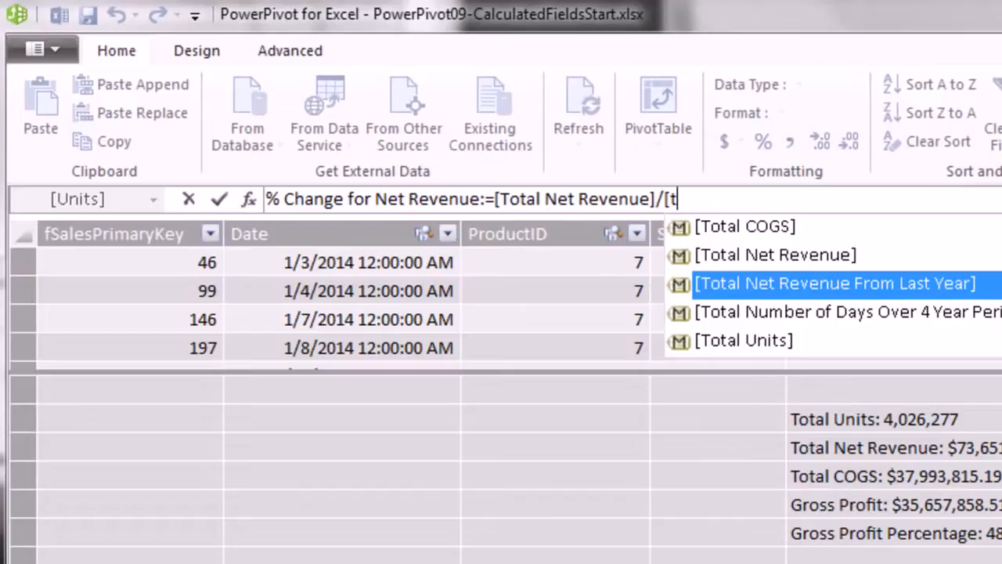
key(Tab)
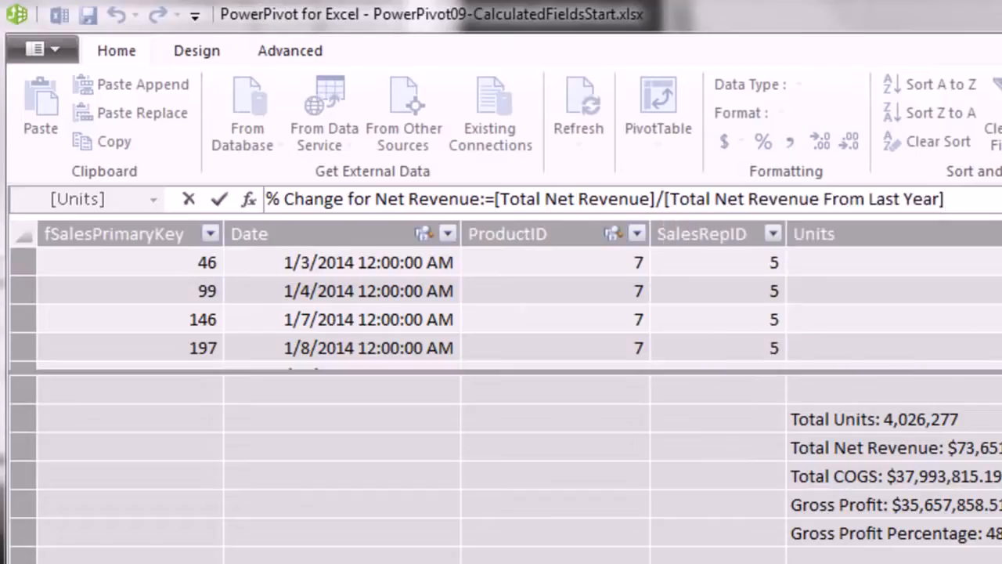
text(-1)
key(Return)
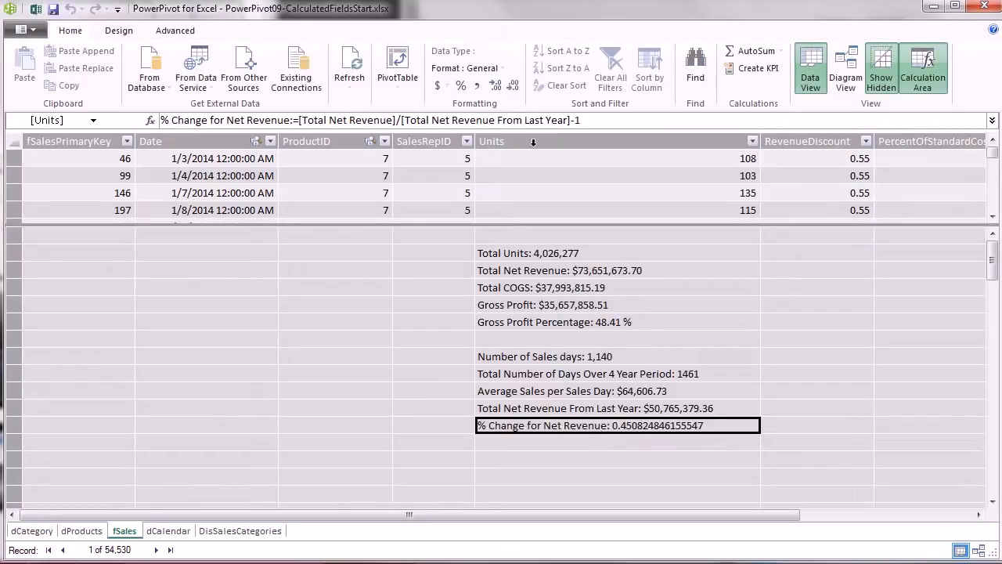
Format % Change for Net Revenue as a percentage (45.08 %) and return to the Excel workbook.
click(461, 87)
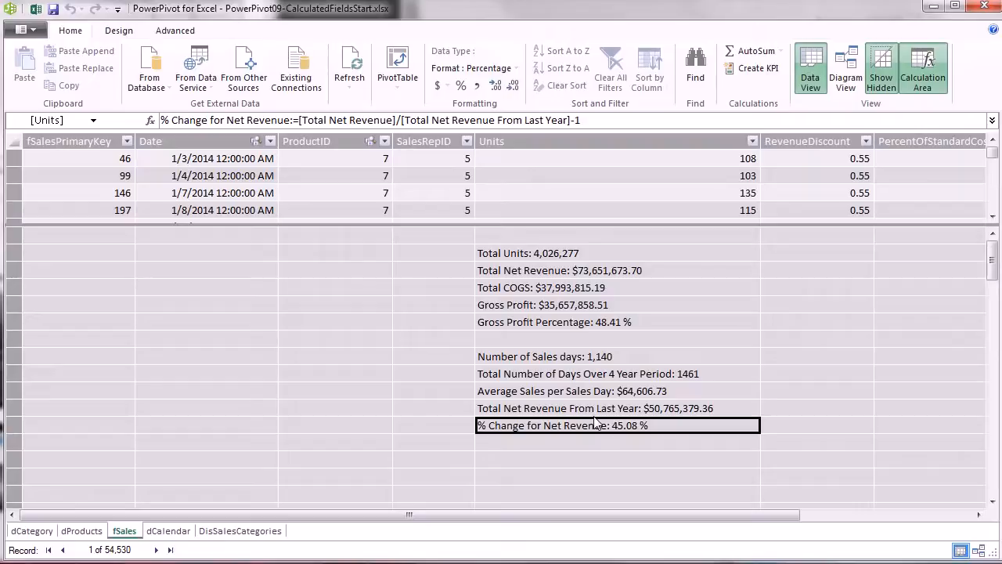
key(alt+Tab)
key(alt+Tab)
key(alt+Tab)
key(alt+Tab)
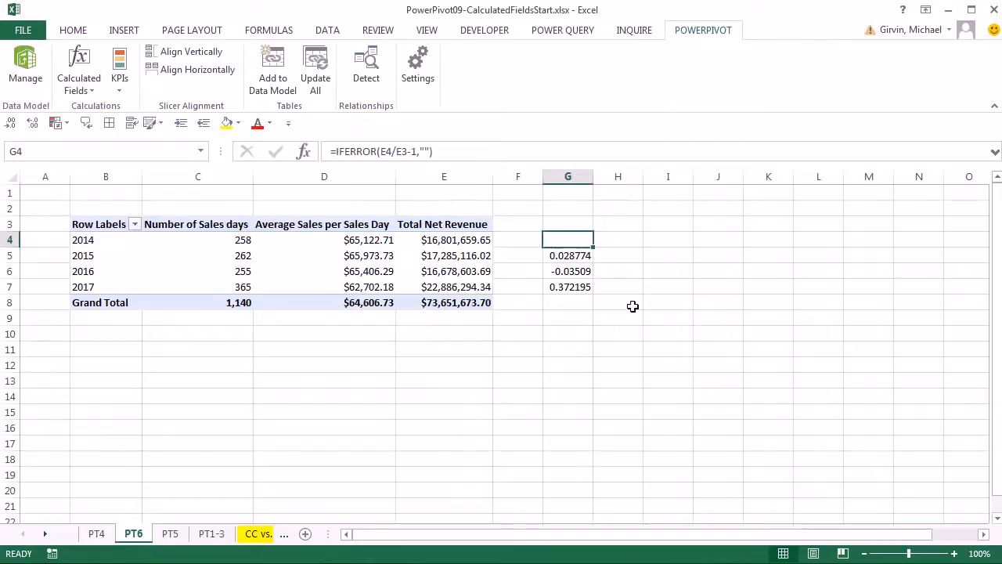
Move the IFERROR change formulas from G2:G9 to N2:N9 and check the formula in N4.
drag(559, 210, 571, 319)
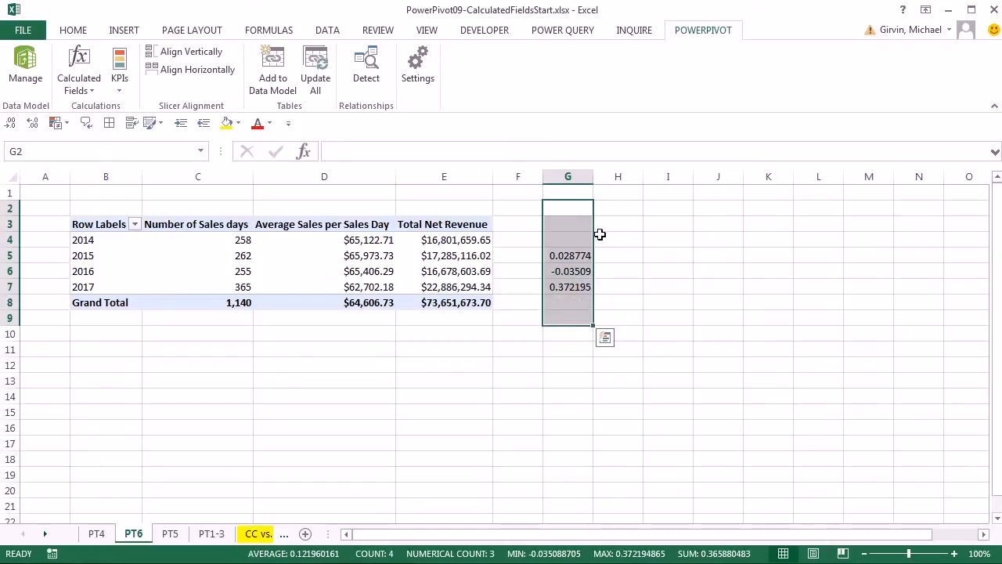
drag(596, 235, 919, 216)
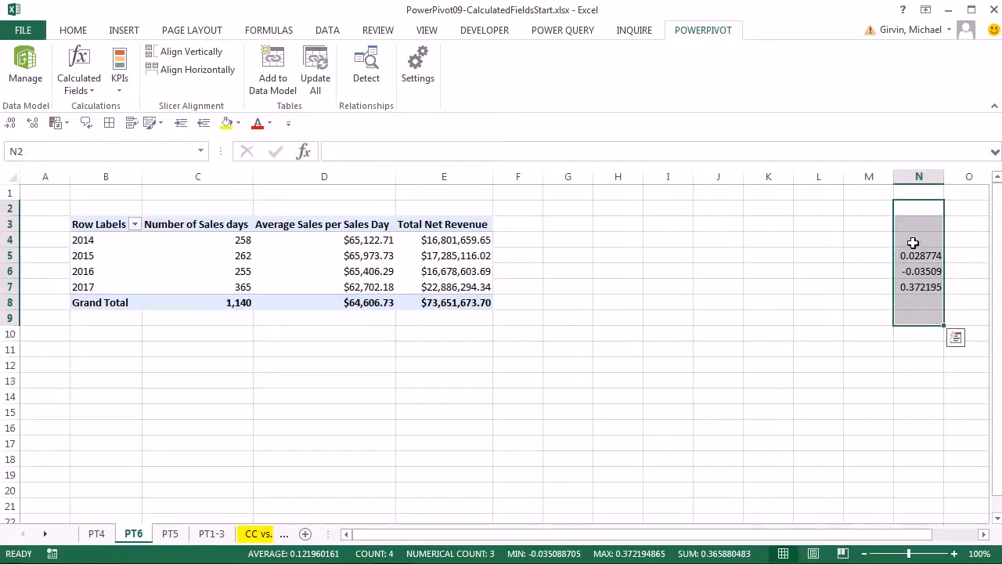
double_click(915, 239)
Add Total Net Revenue From Last Year to the Year PivotTable's VALUES area.
key(Escape)
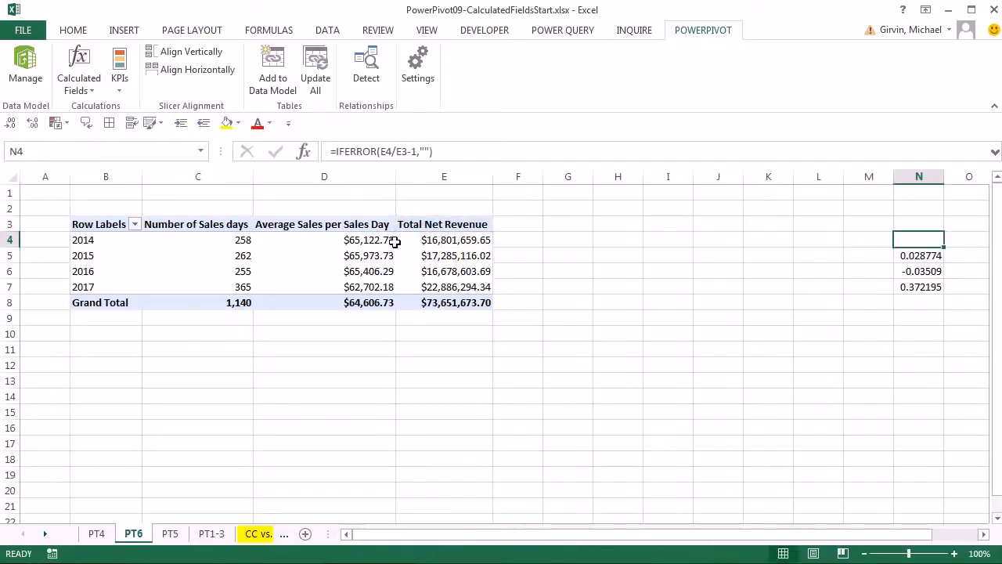
click(370, 244)
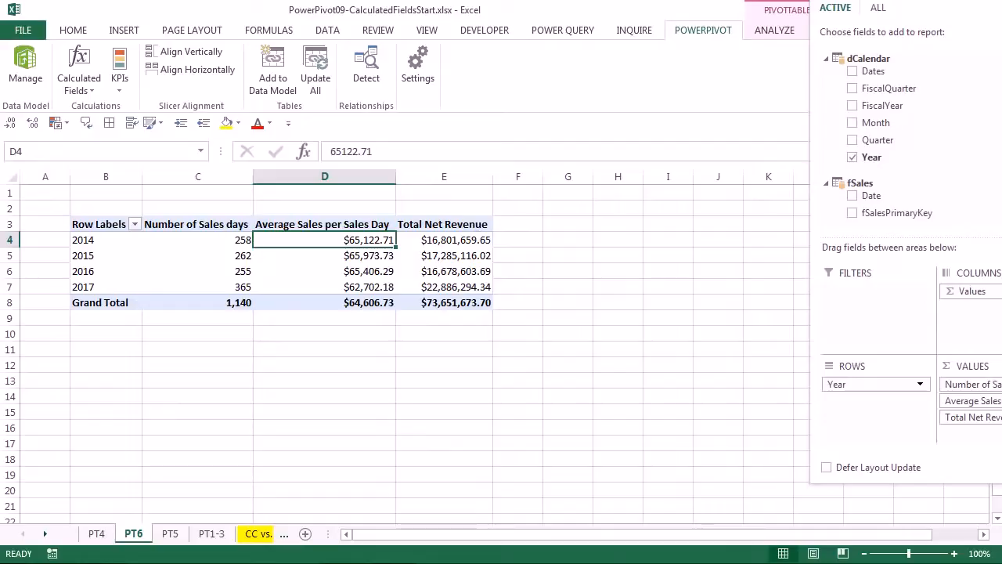
drag(845, 88, 853, 124)
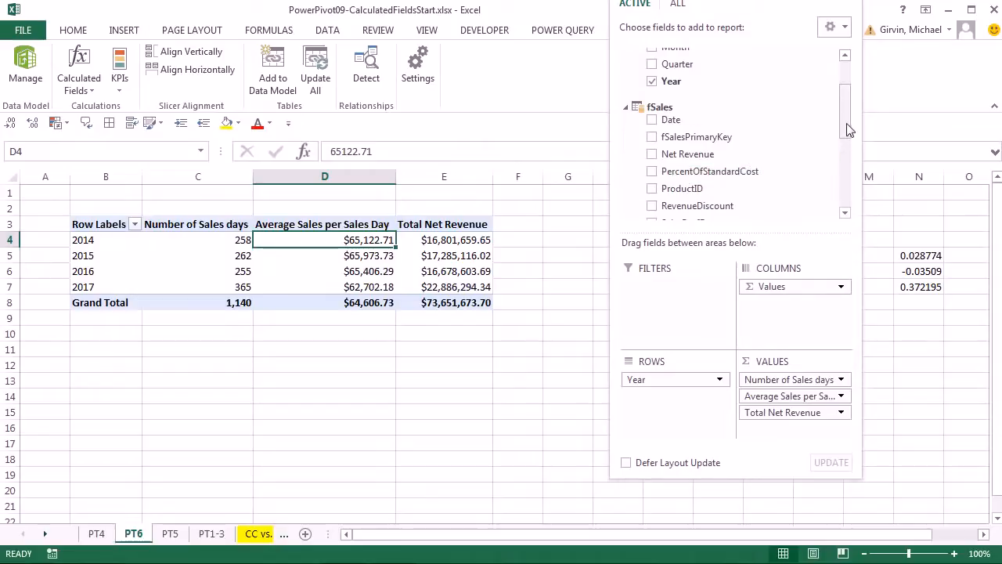
drag(849, 127, 848, 202)
drag(664, 186, 775, 431)
drag(705, 1, 835, 11)
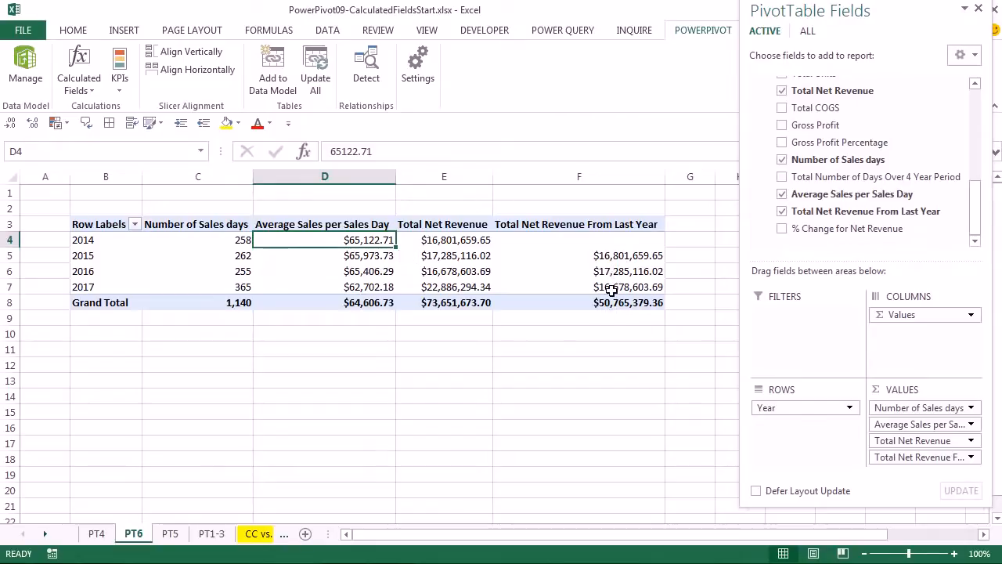
Add % Change for Net Revenue to VALUES and inspect the #NUM! result for 2014.
drag(817, 233, 912, 497)
drag(688, 535, 747, 538)
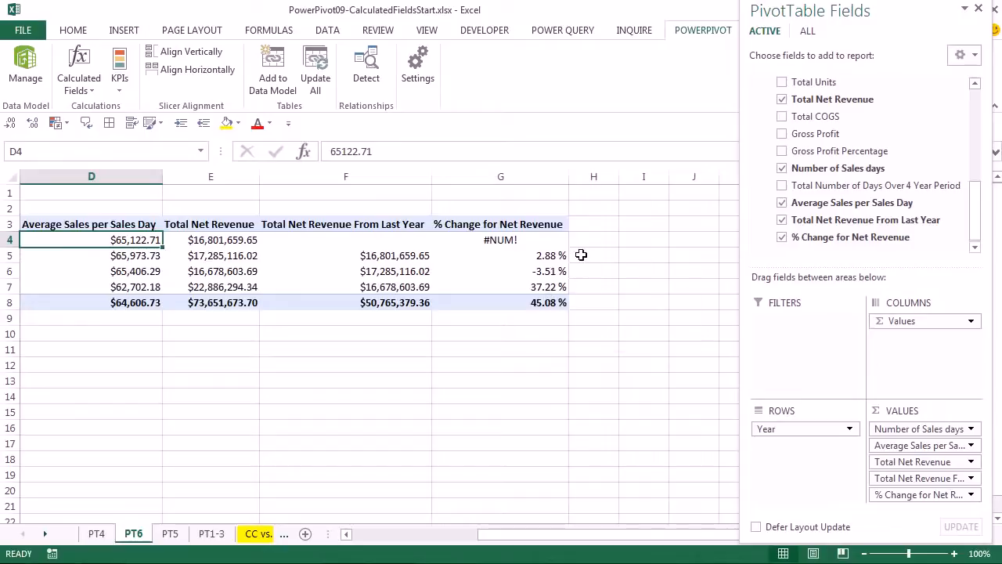
drag(930, 11, 775, 360)
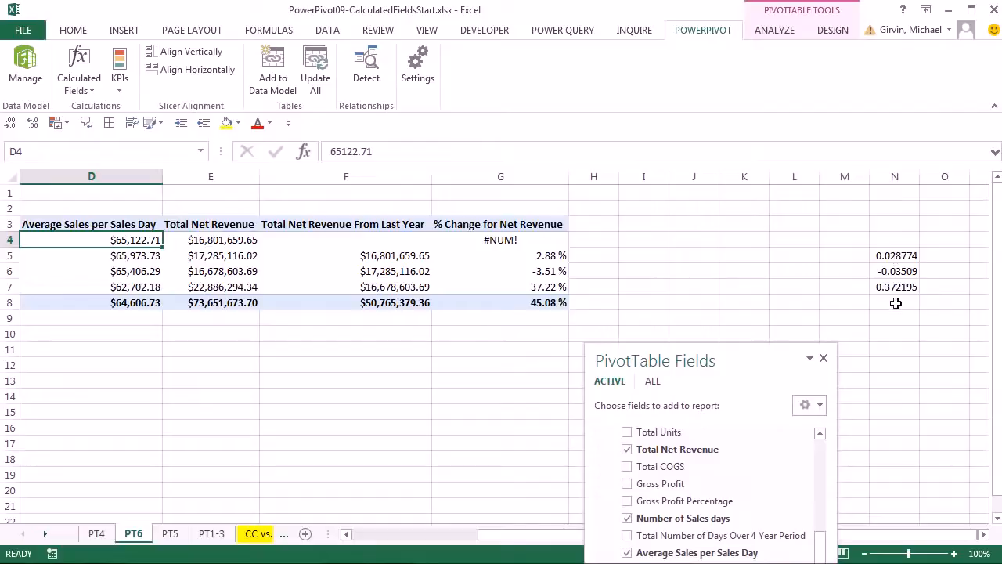
click(517, 241)
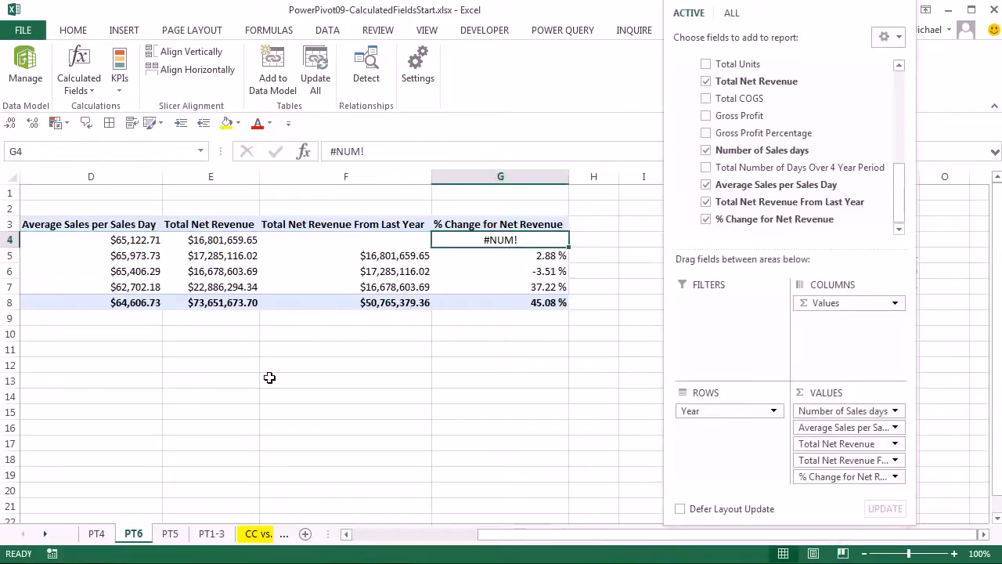
Change the measure to =IFERROR([Total Net Revenue]/[Total Net Revenue From Last Year]-1,BLANK()).
key(alt+Tab)
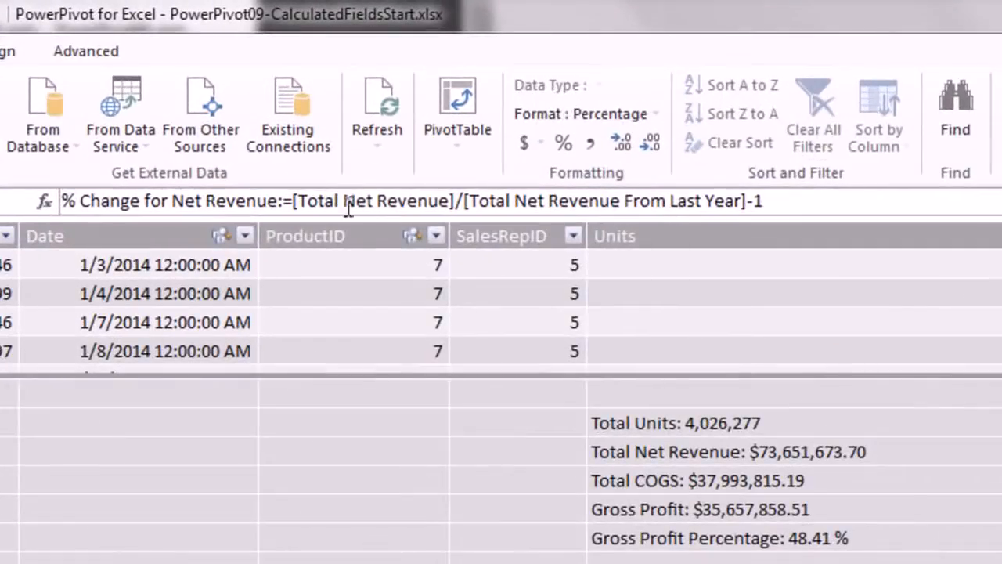
click(292, 202)
text(if)
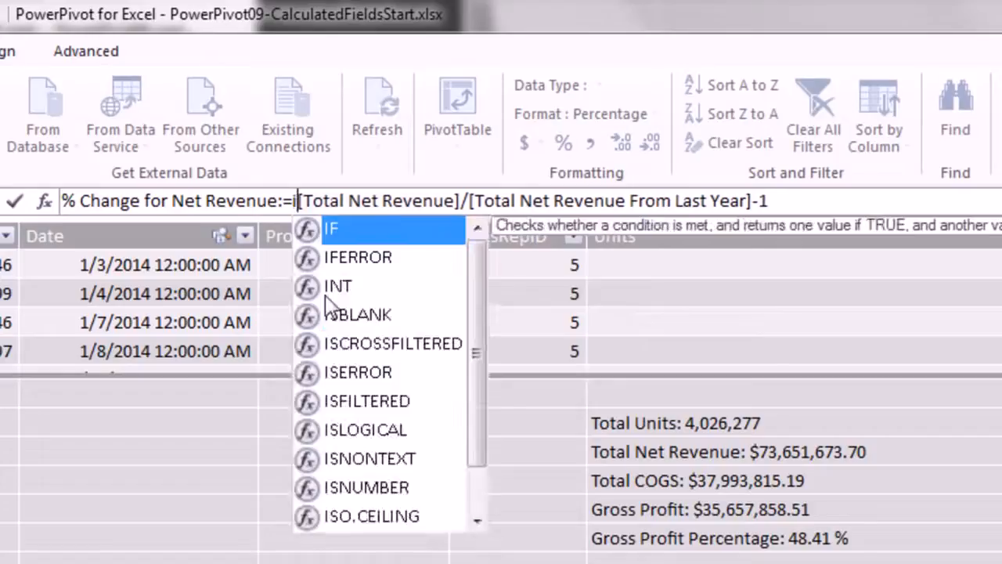
key(Down)
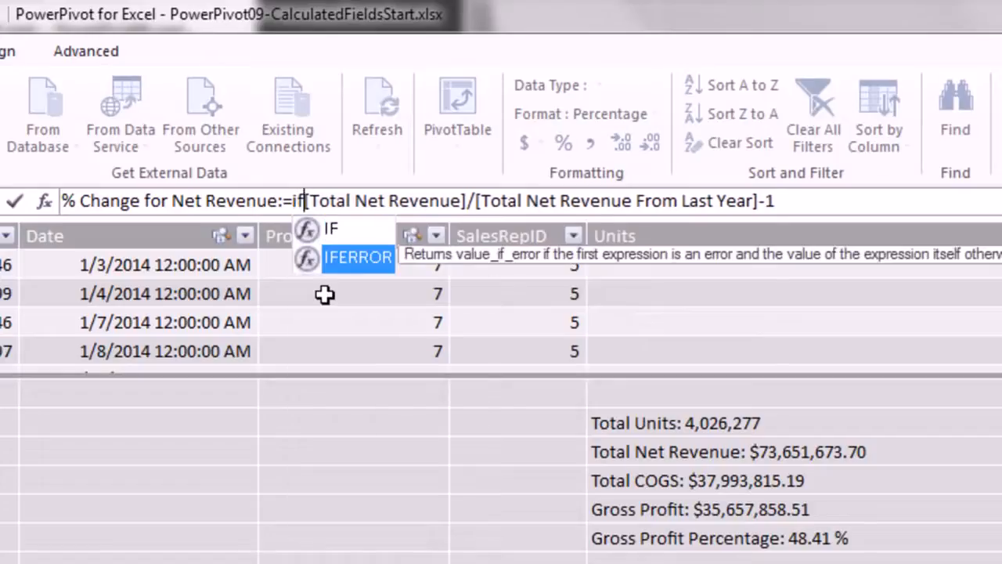
key(Tab)
key(End)
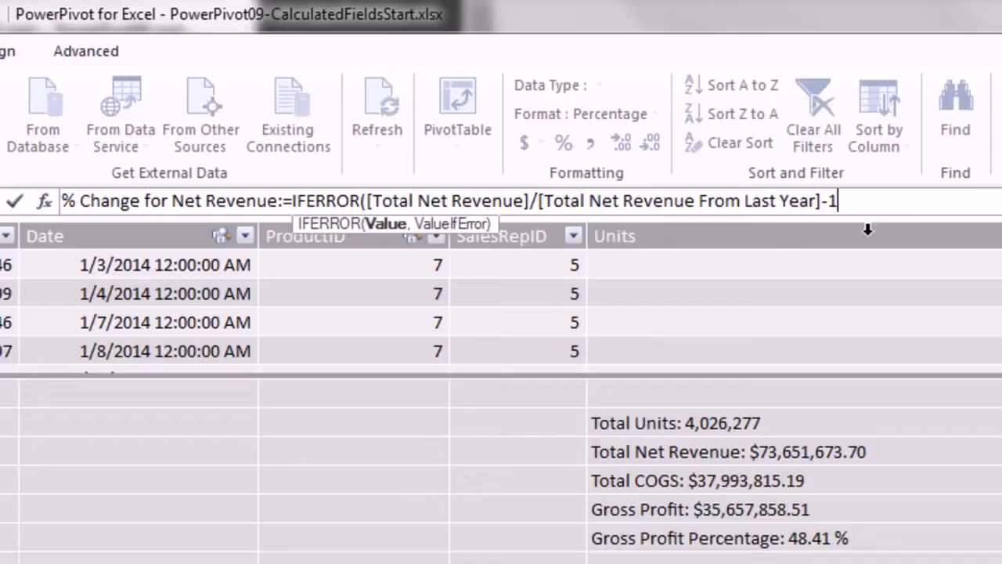
text(,)
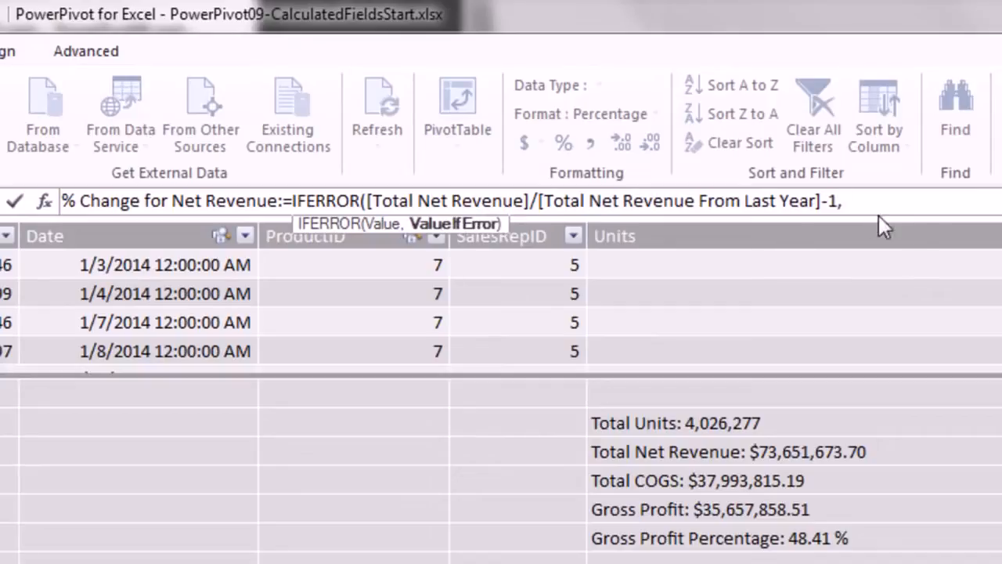
text(blank9)
key(BackSpace)
text(()))
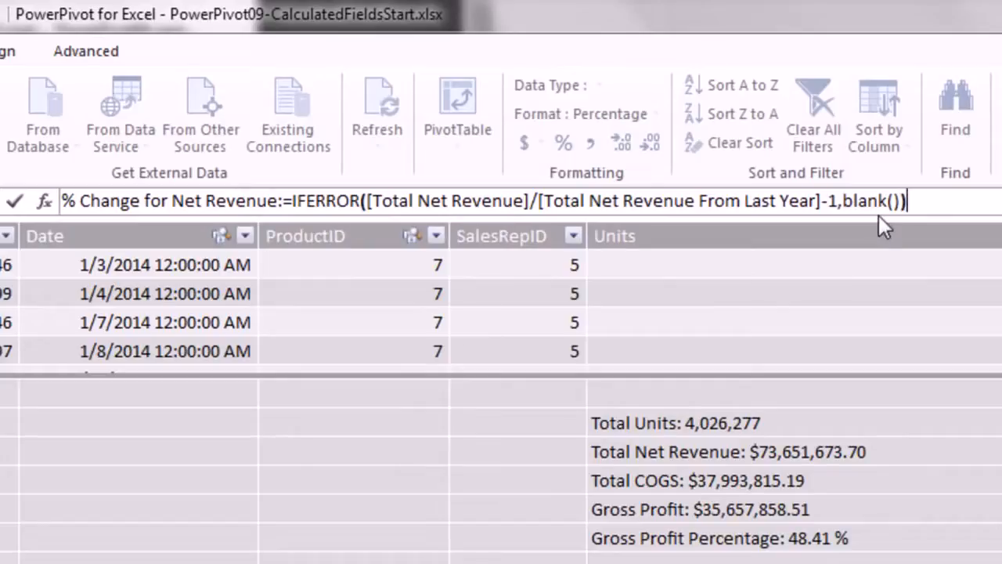
key(Return)
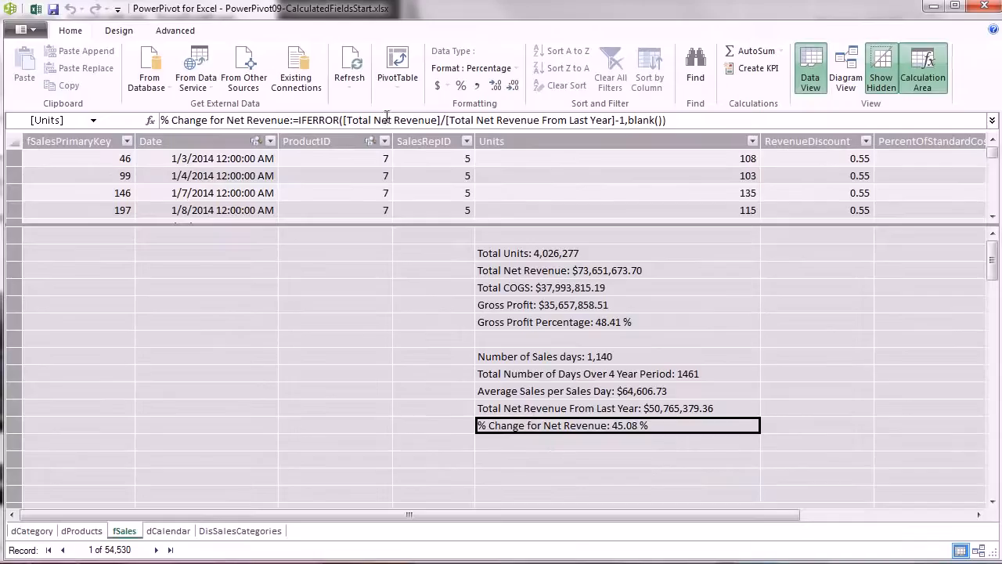
key(alt+Tab)
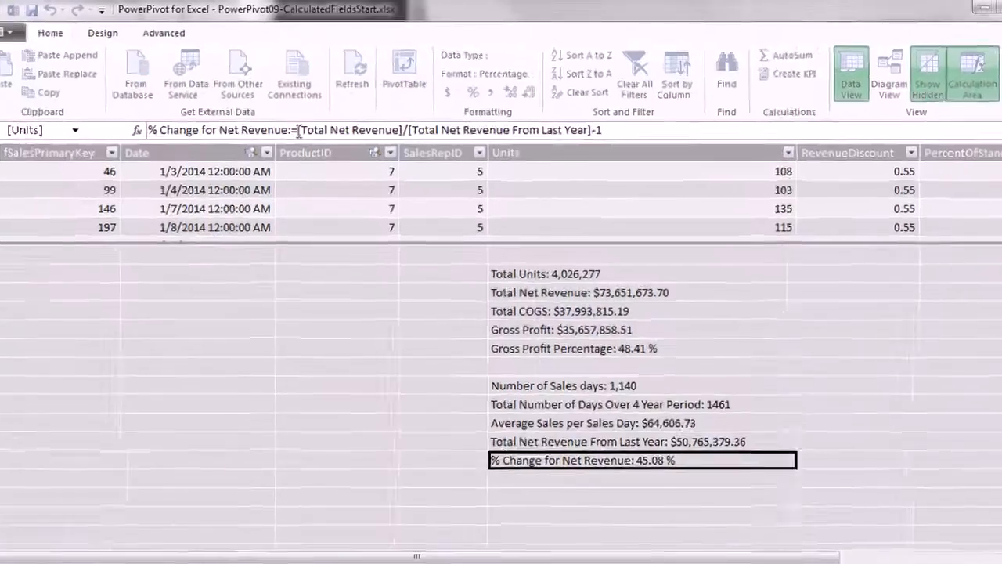
Begin the measure with IF([Total Net Revenue From Last Year]=0,BLANK(), before the division.
text(IF()
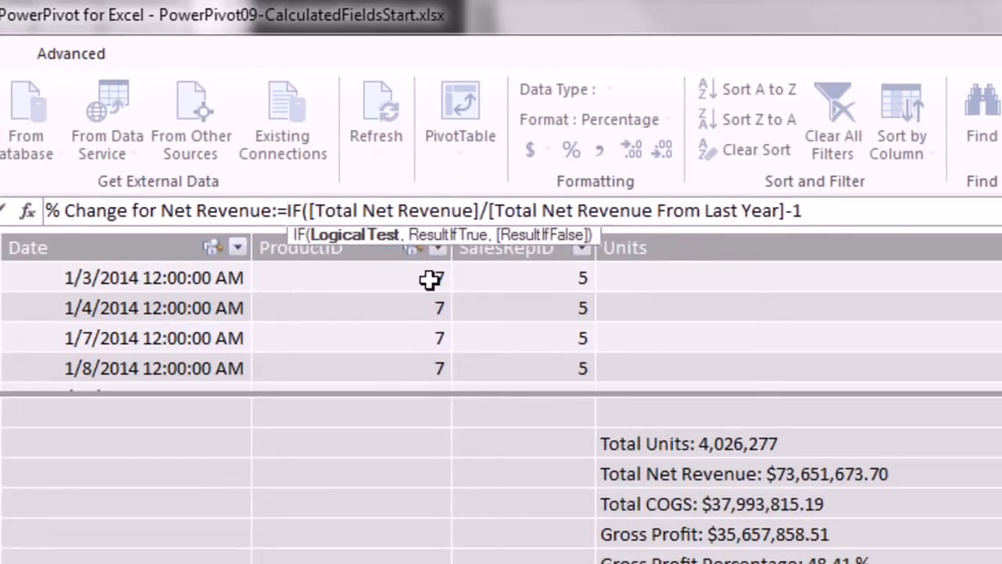
text([t)
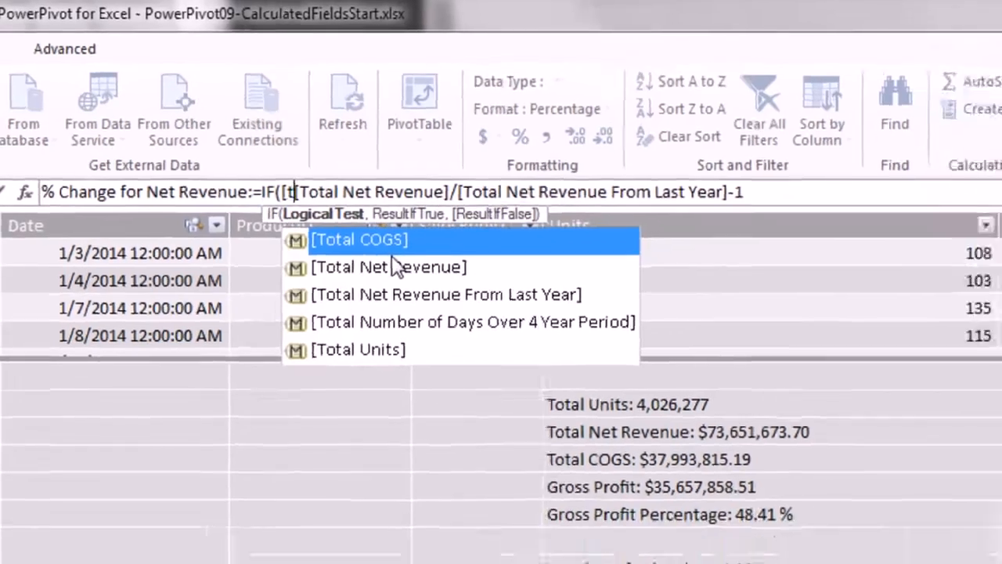
key(Down)
key(Down)
key(Tab)
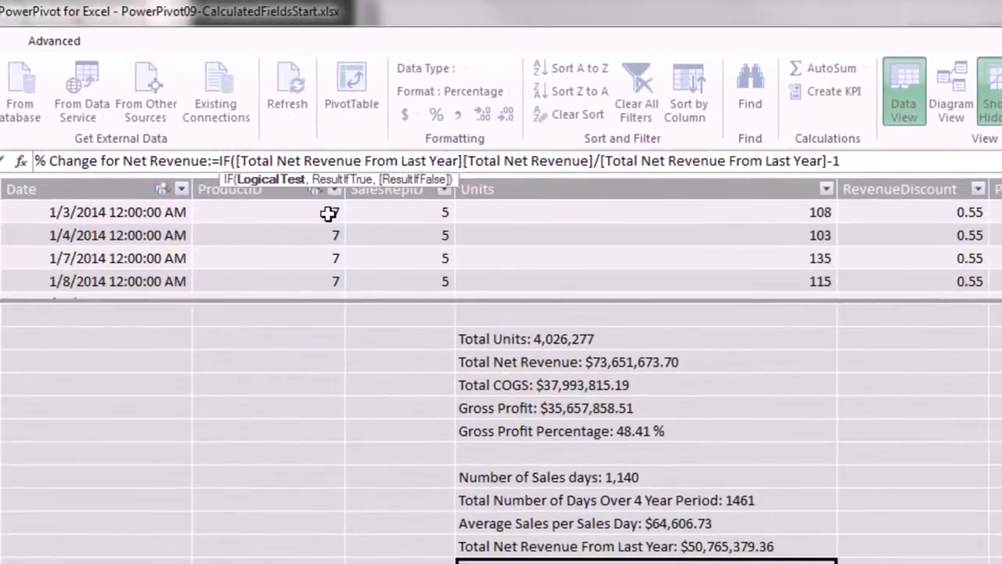
text(=0)
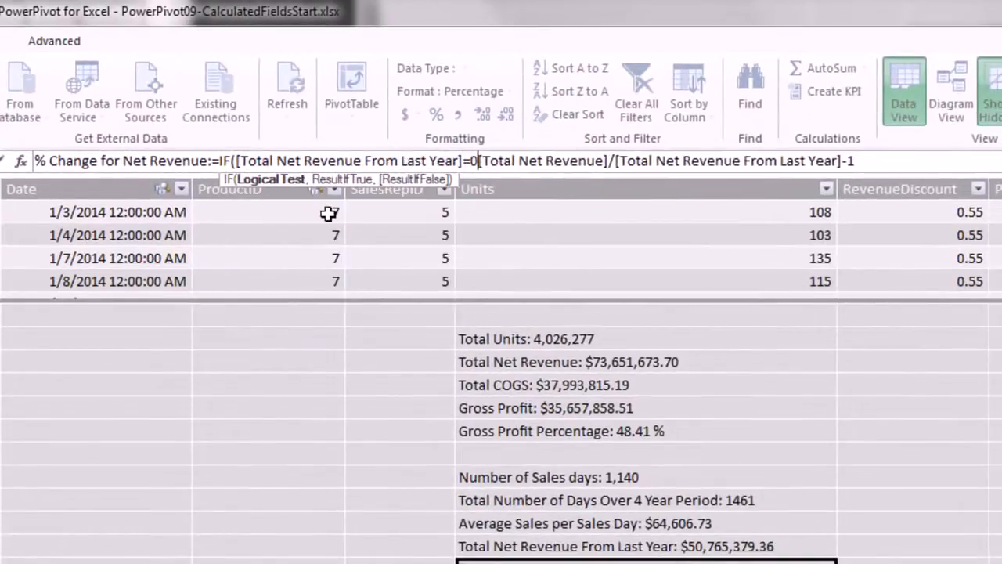
text(,)
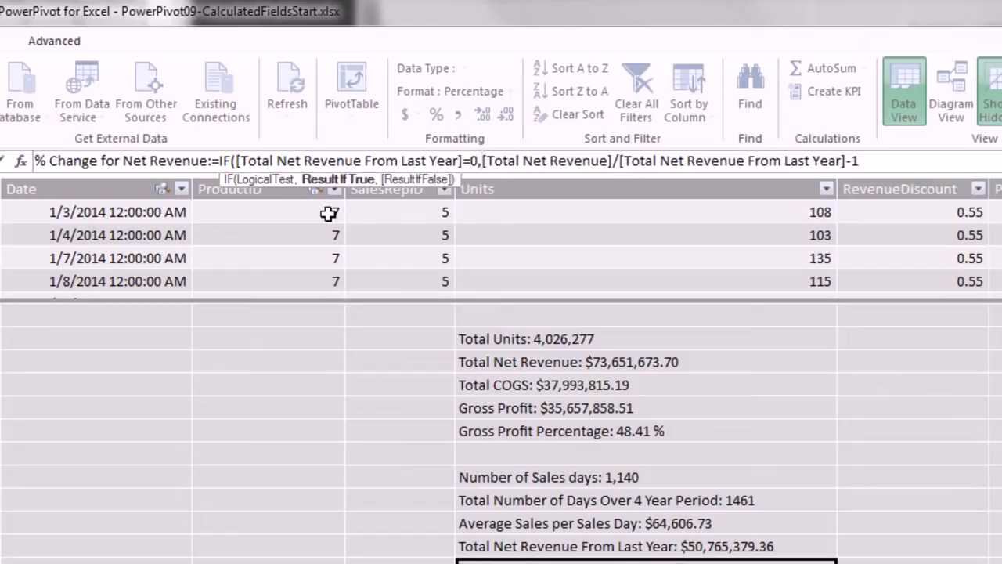
text(blank)
key(Tab)
text())
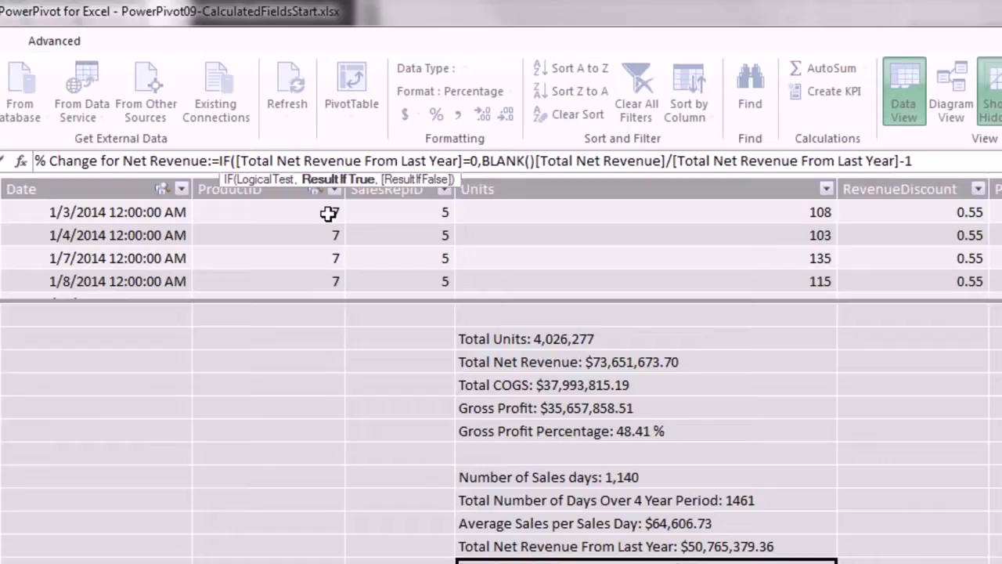
text(,)
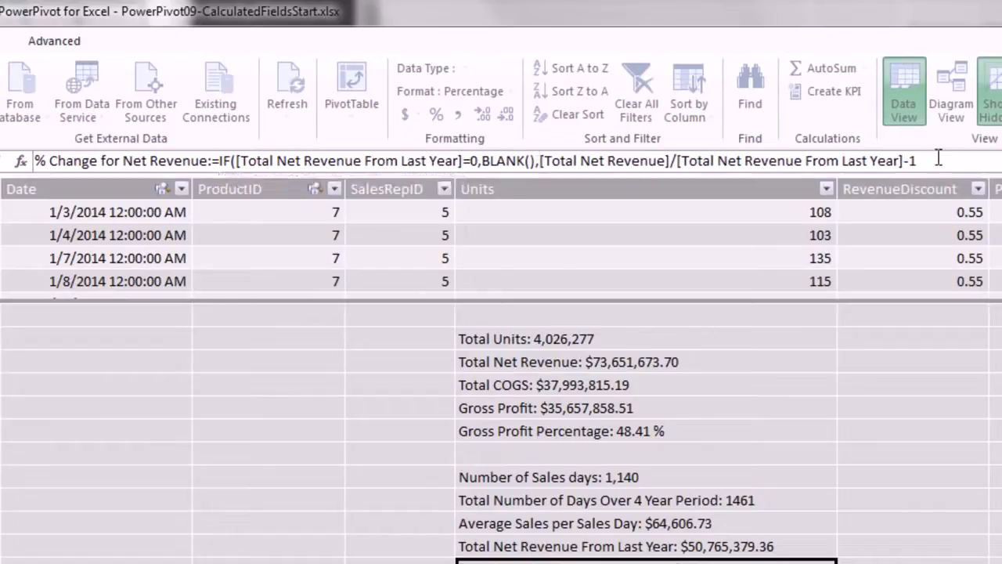
text())
Commit the IF measure, confirm 2014 now shows blank instead of #NUM!, and view sheet PT5.
key(Return)
key(alt+Tab)
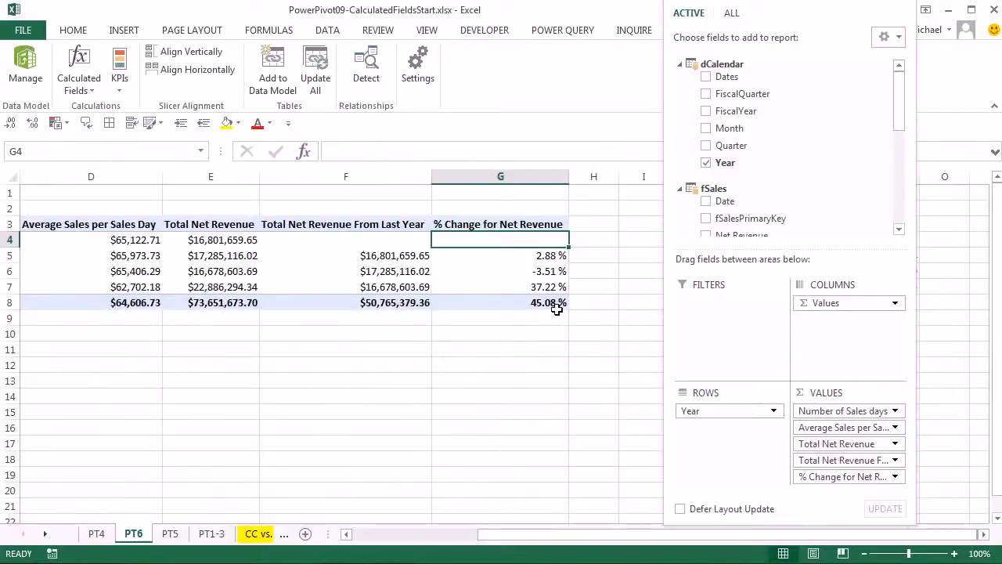
mouse_move(556, 309)
mouse_move(72, 249)
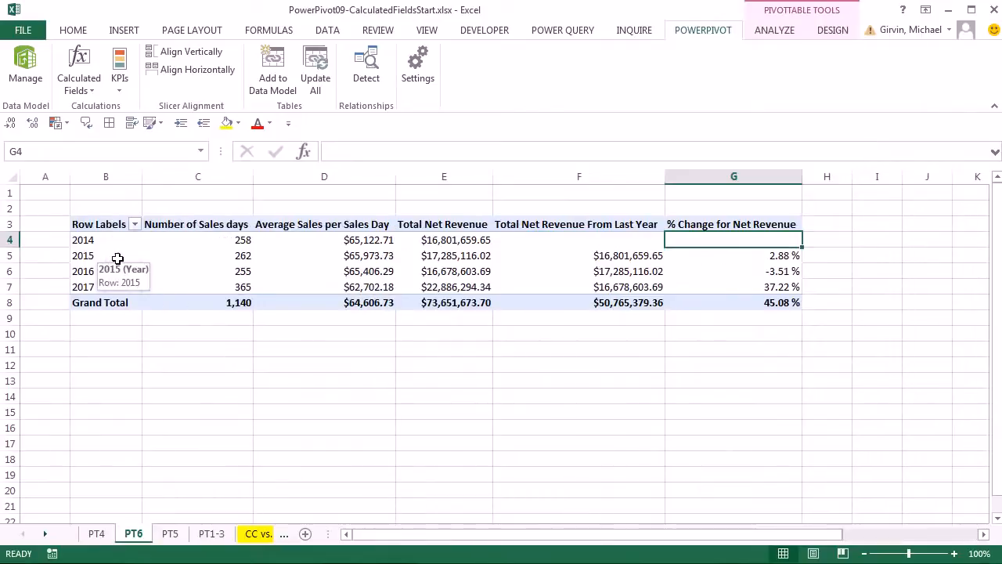
click(170, 533)
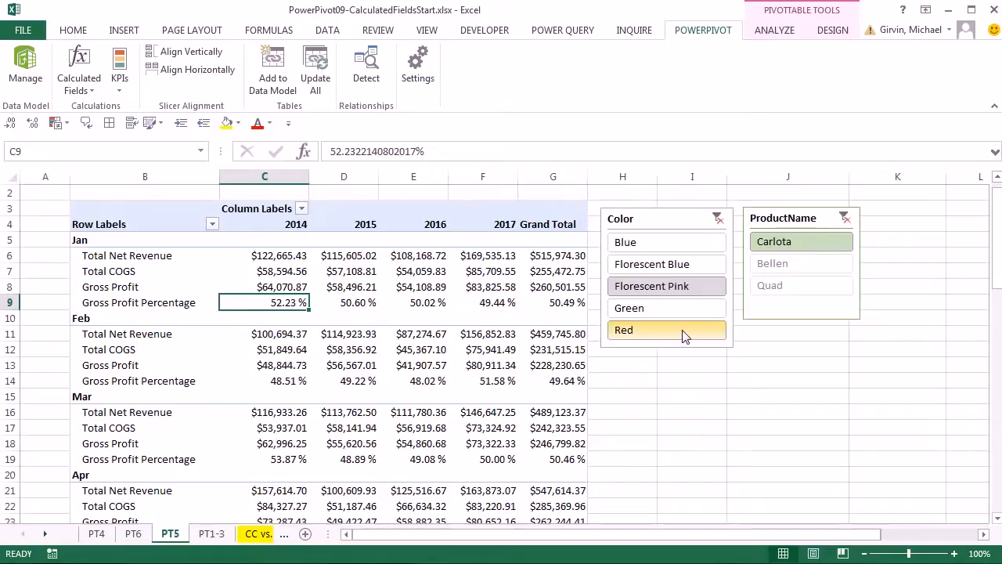
key(alt+Tab)
key(alt+Tab)
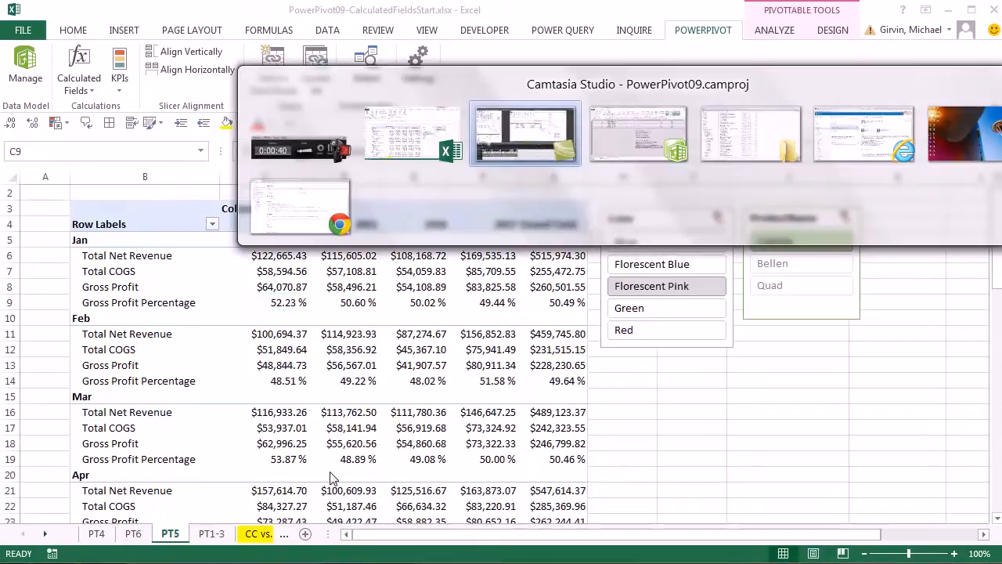